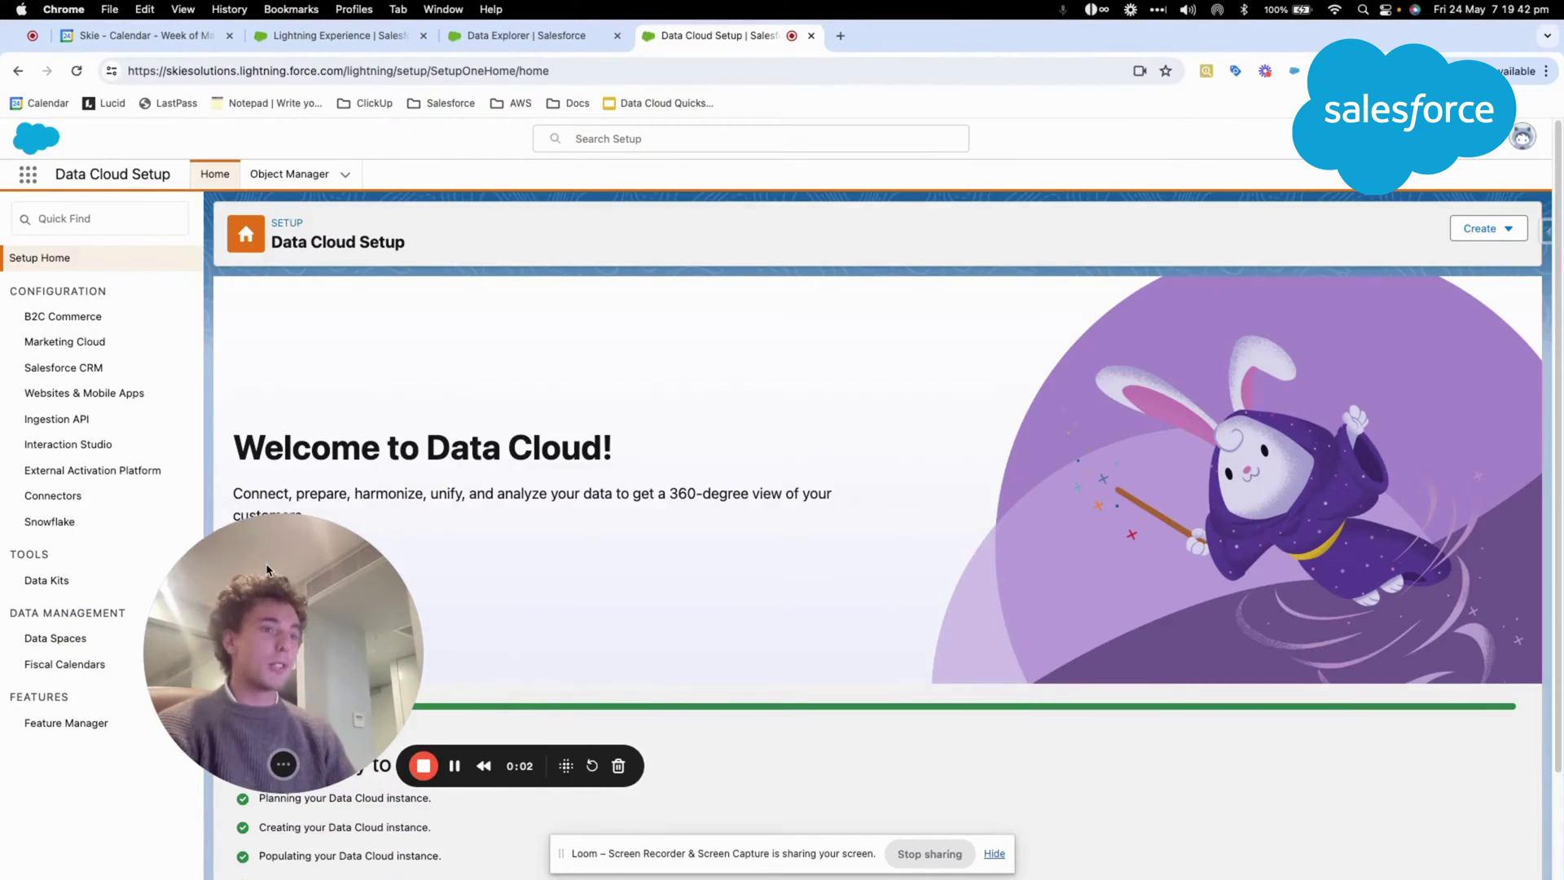
# - Go from the data model graph to Data Cloud Home and open the Calculated Insights list
pyautogui.click(350, 36)
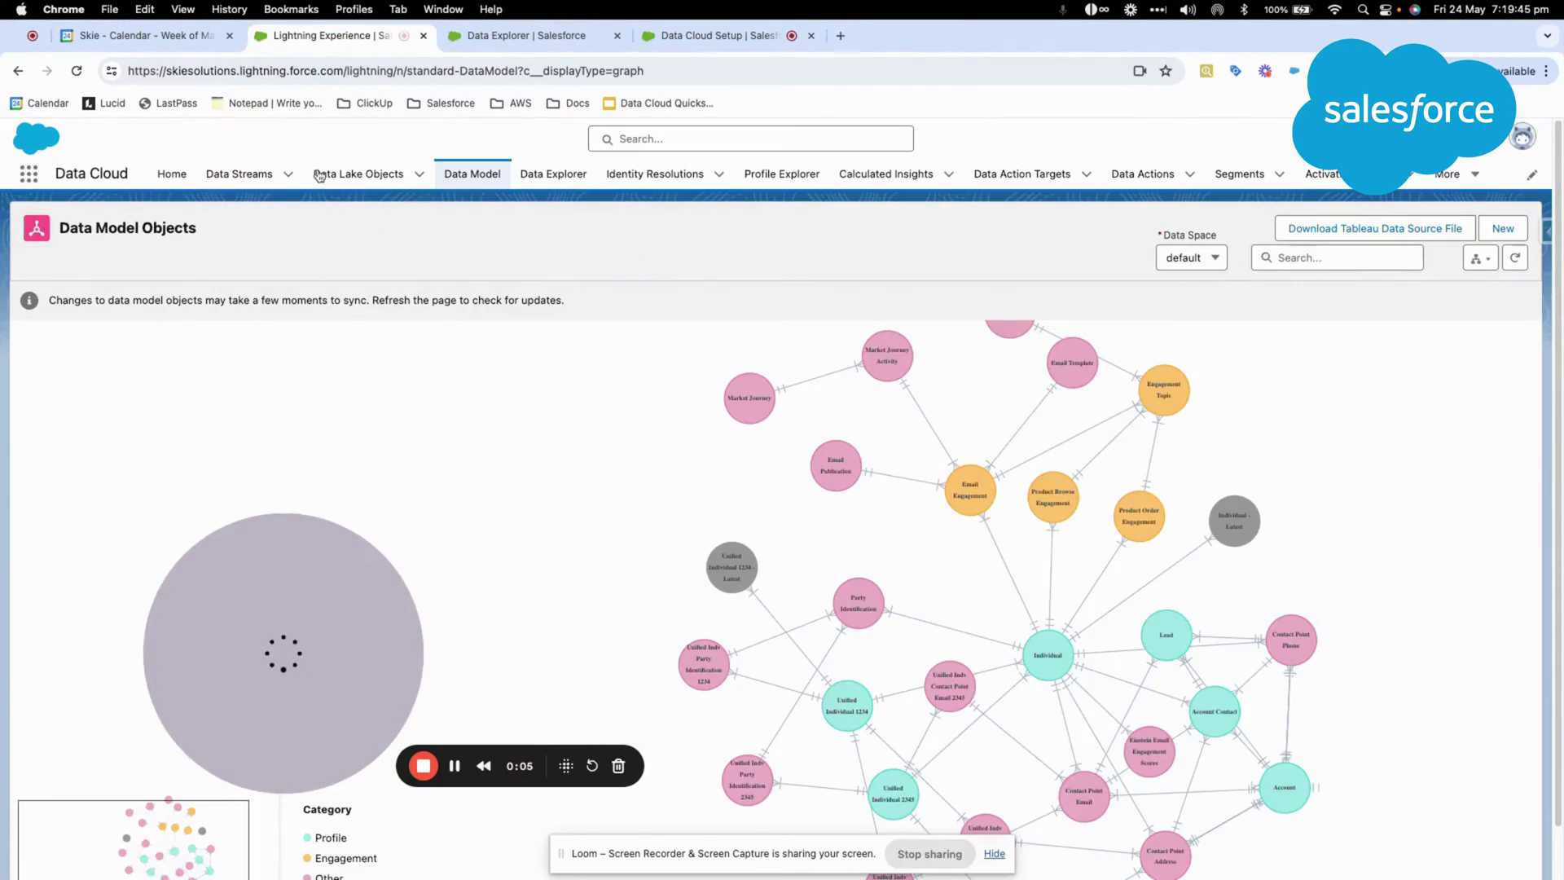
pyautogui.click(172, 174)
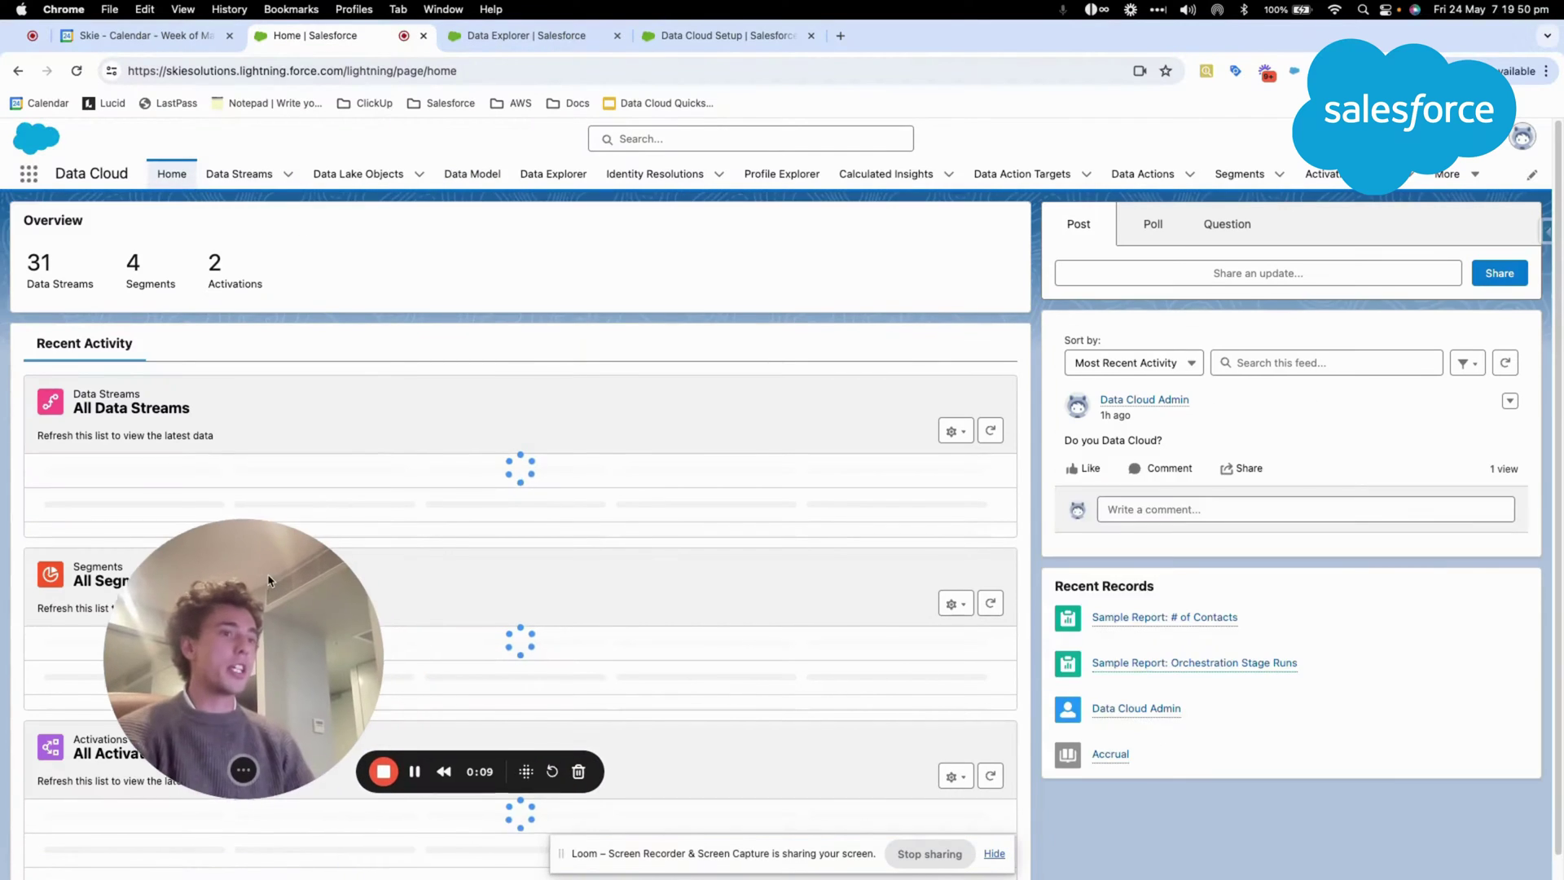
pyautogui.click(873, 175)
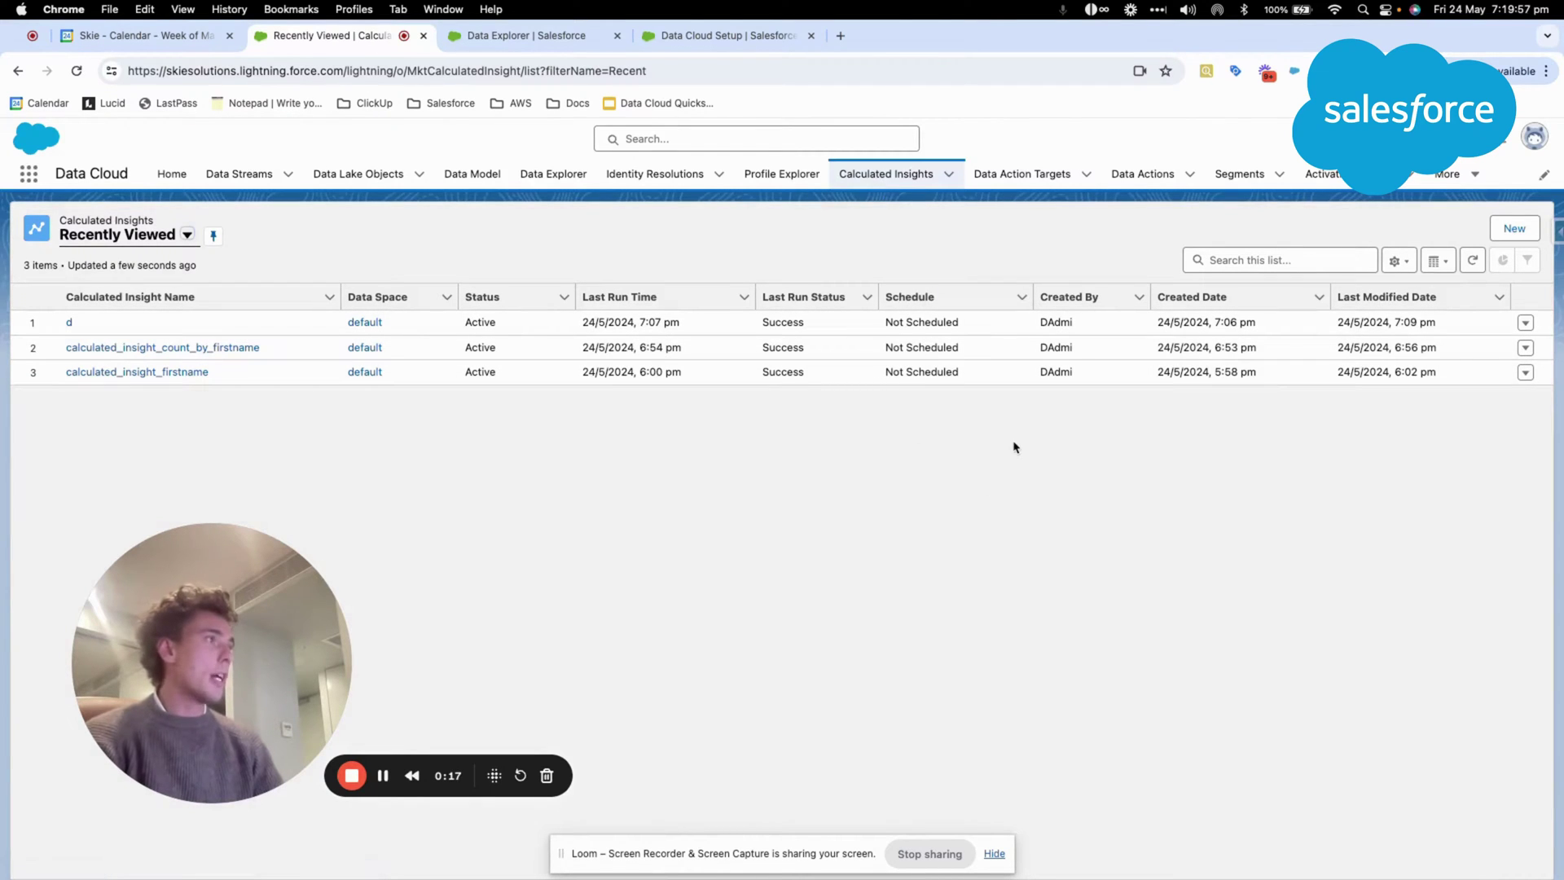
# - Start a new calculated insight in the default data space using Create with Builder
pyautogui.click(1509, 229)
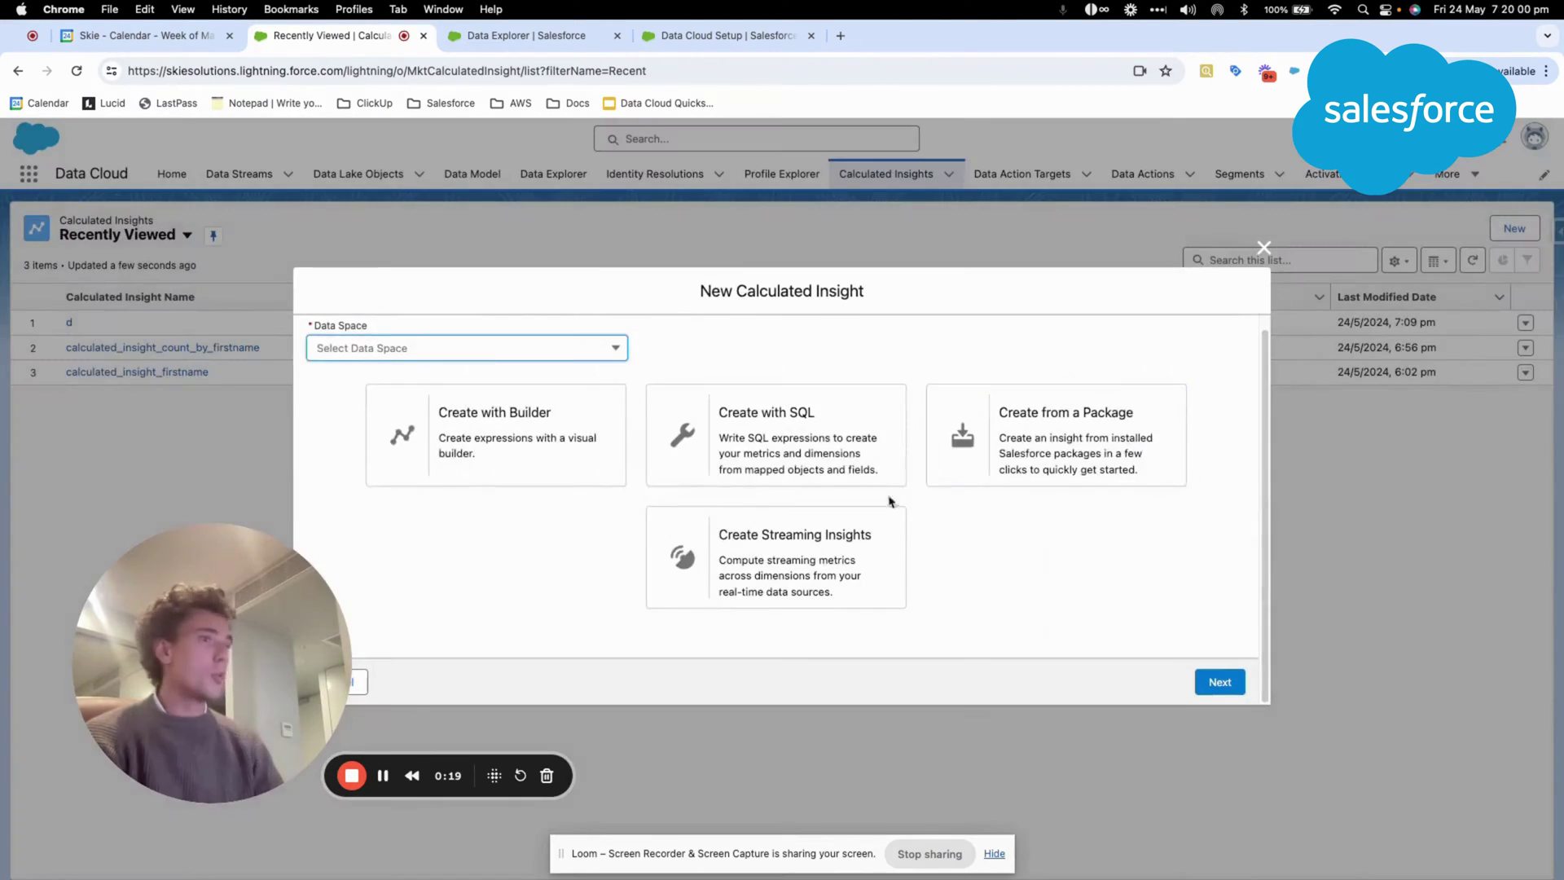
pyautogui.click(588, 483)
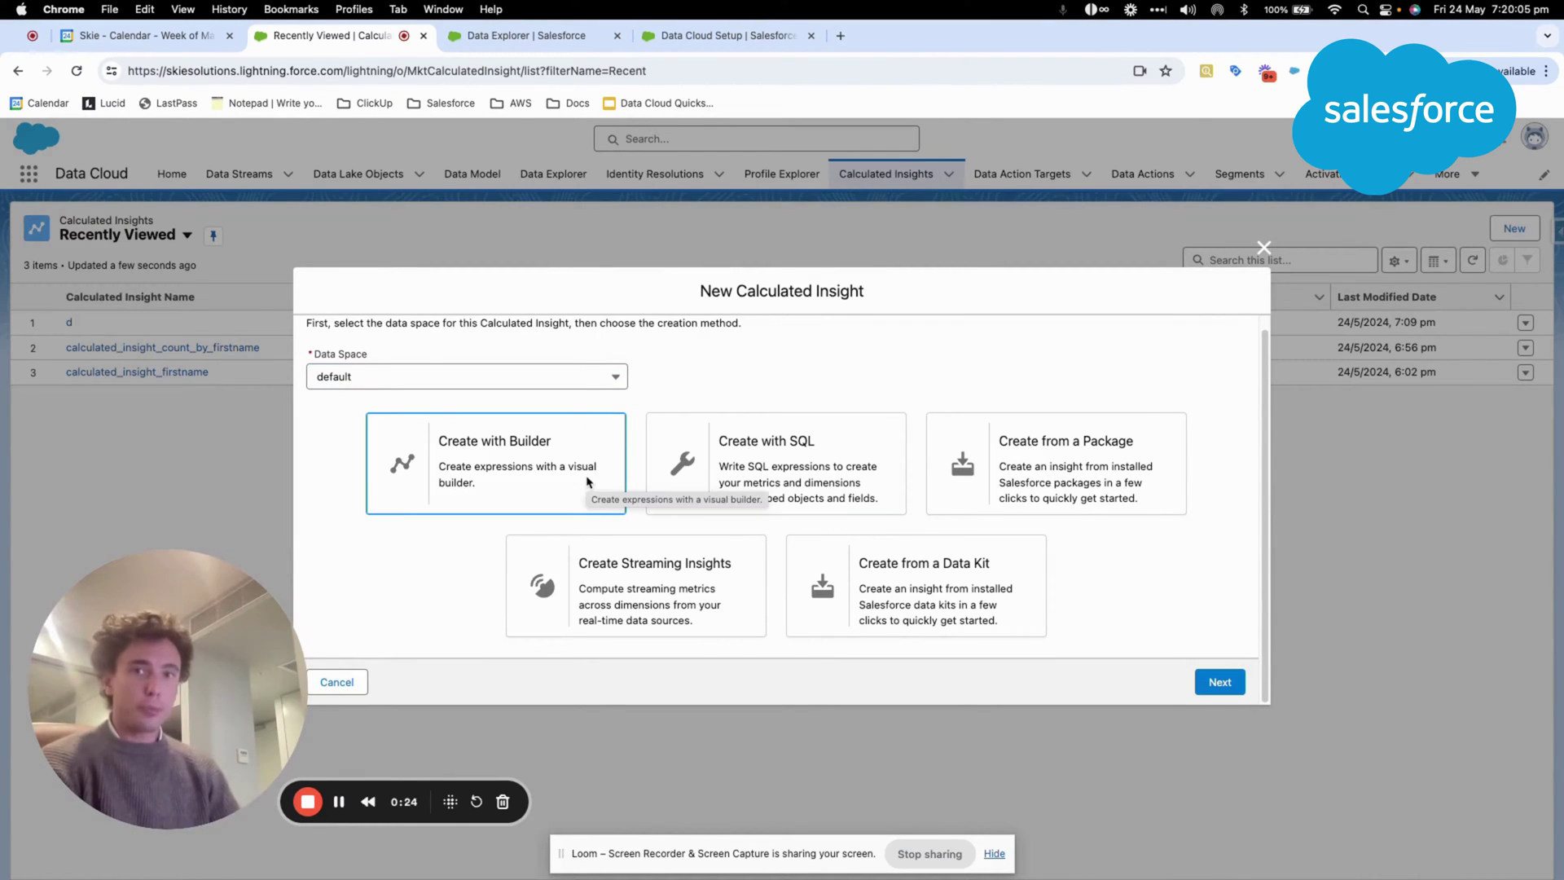
pyautogui.click(708, 473)
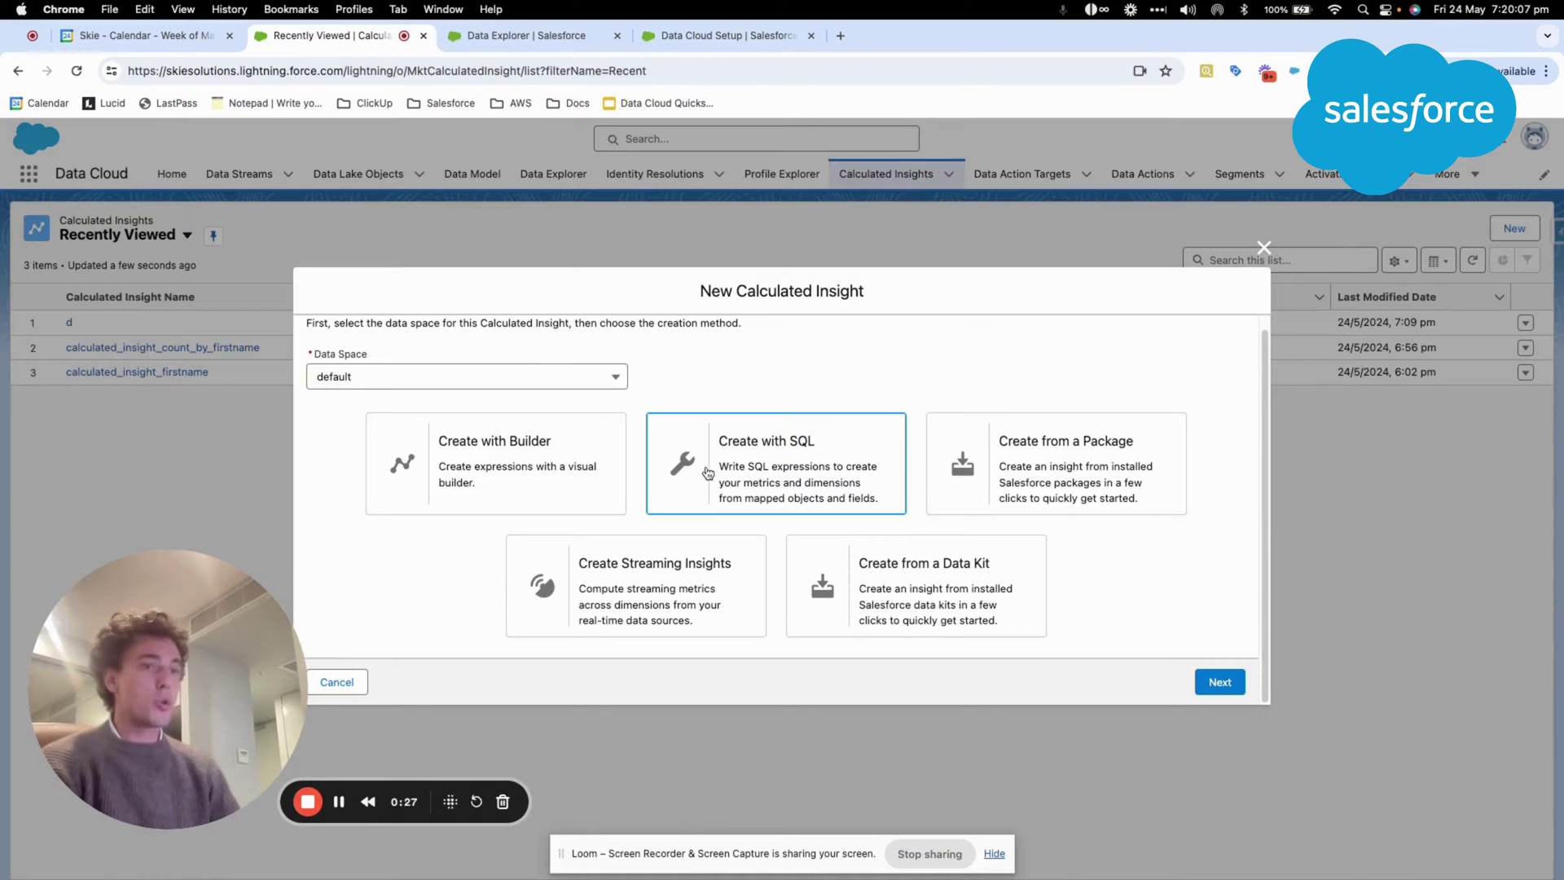
pyautogui.click(590, 485)
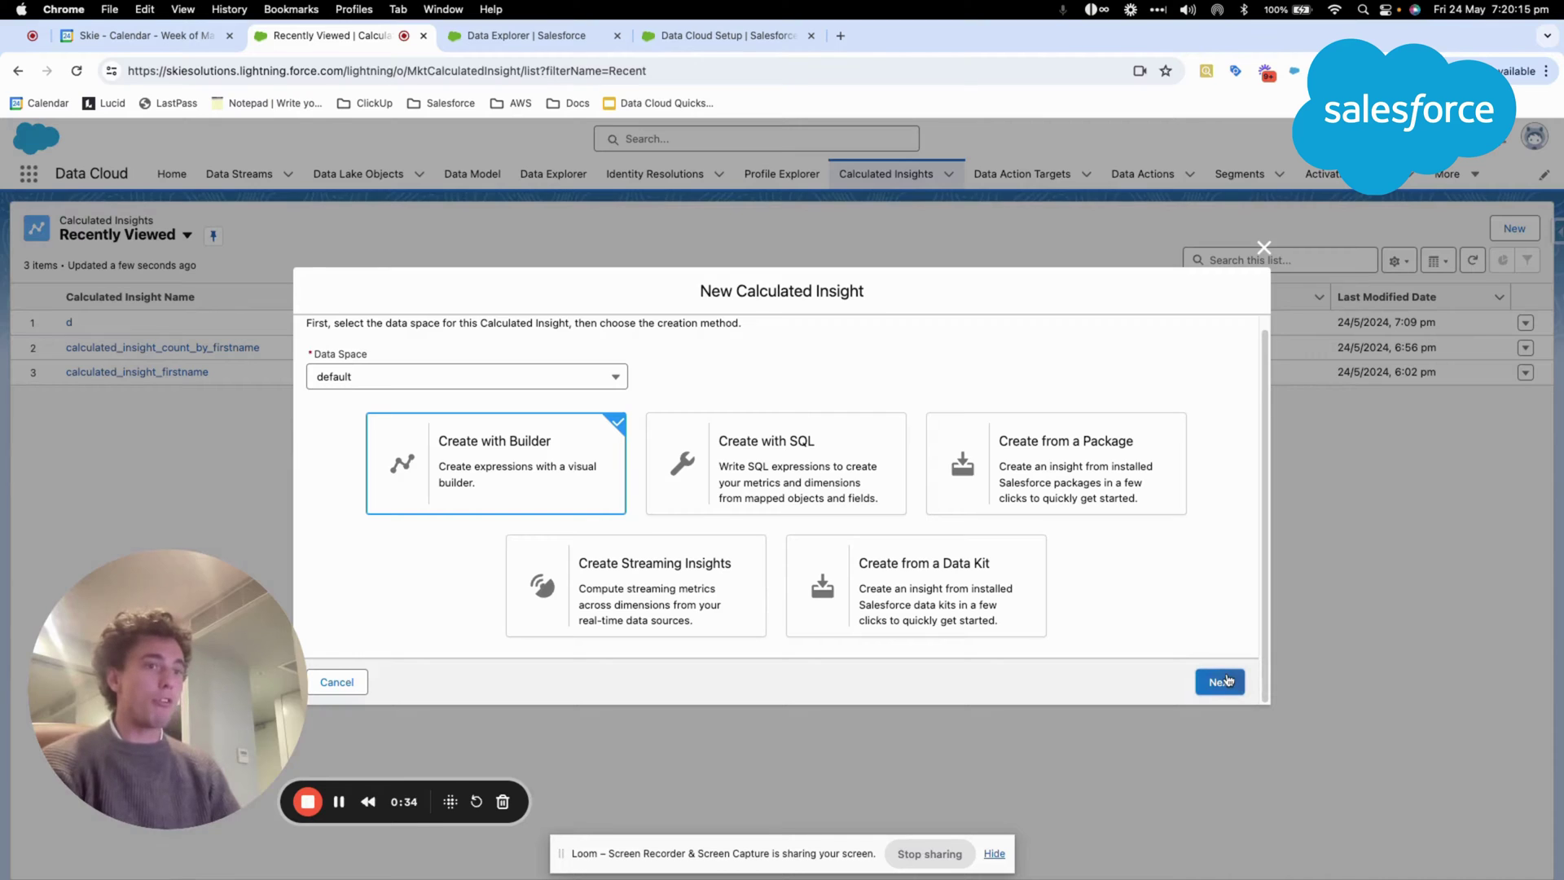
pyautogui.click(1226, 680)
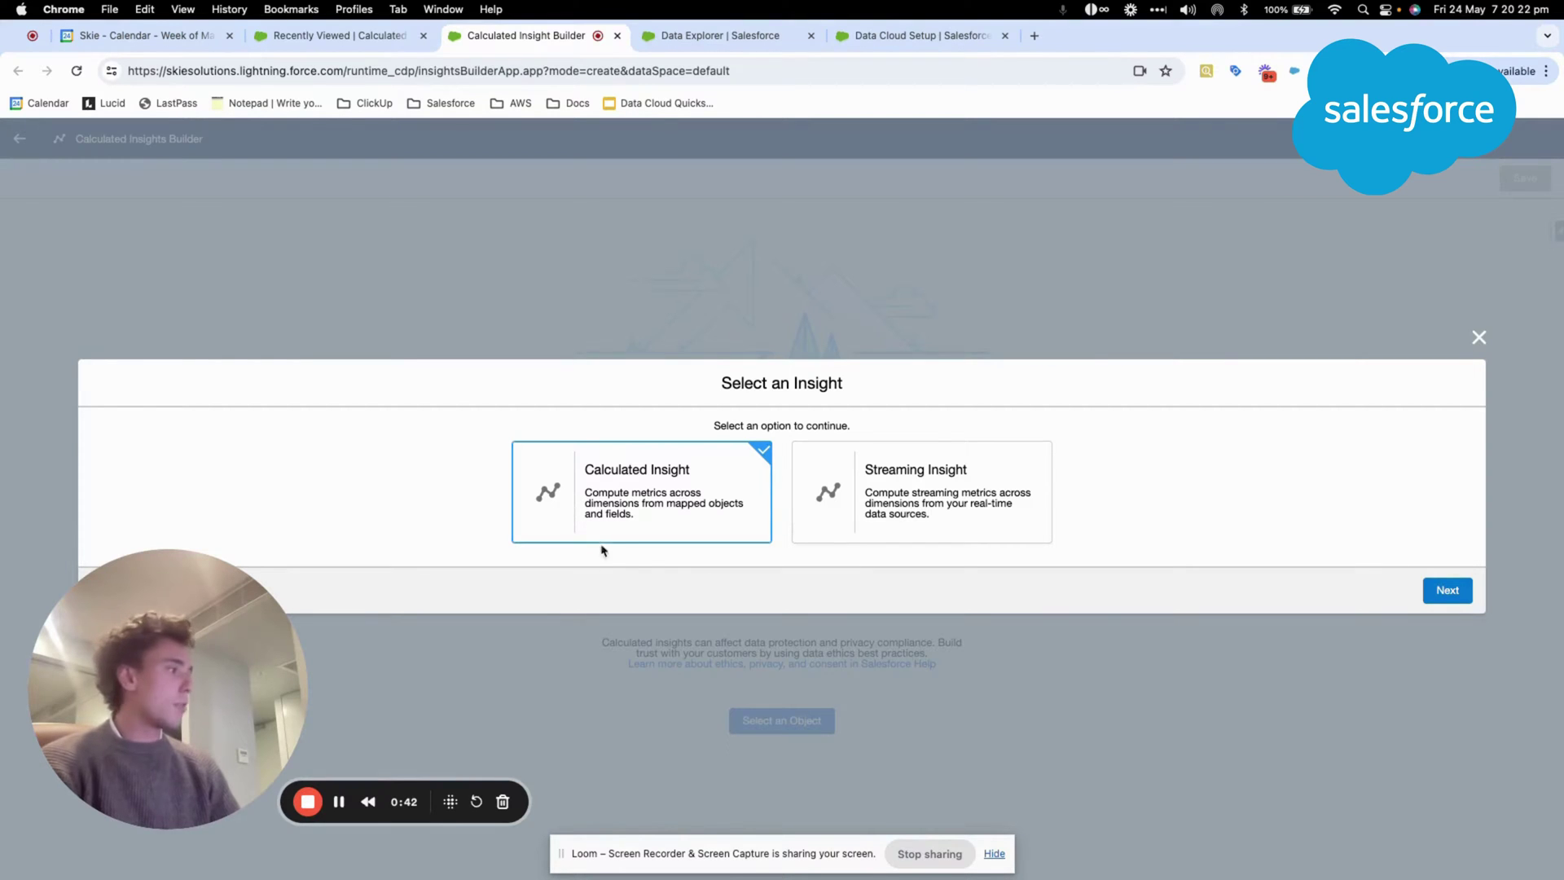
# - Confirm a standard Calculated Insight, open the input-object picker, then view the 18 mapped data model objects
pyautogui.click(1442, 593)
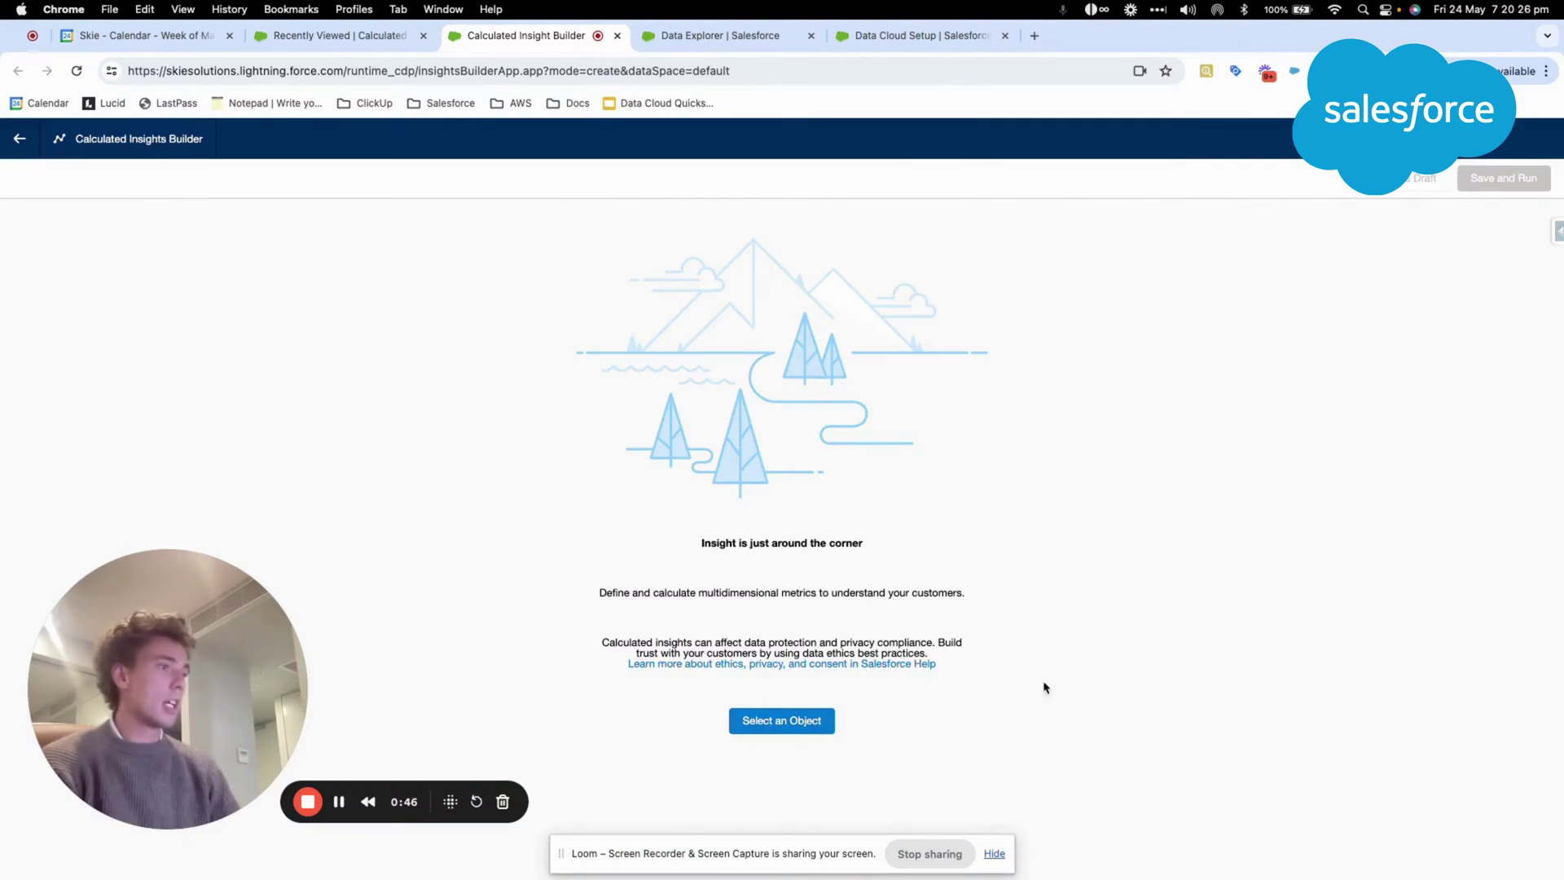
pyautogui.click(784, 722)
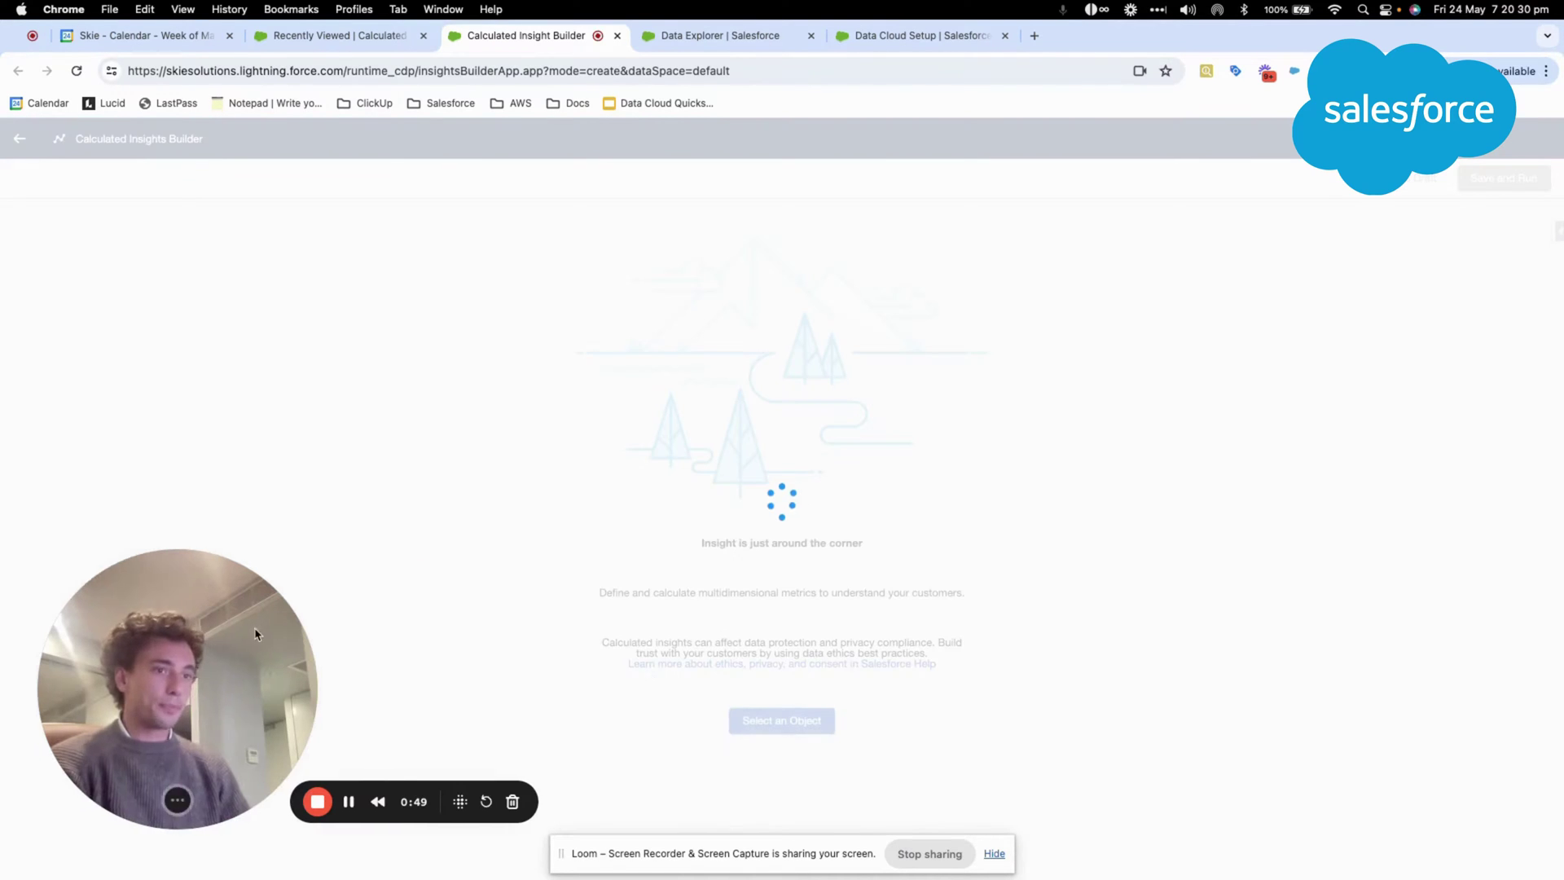
pyautogui.moveTo(236, 634); pyautogui.dragTo(1192, 597)
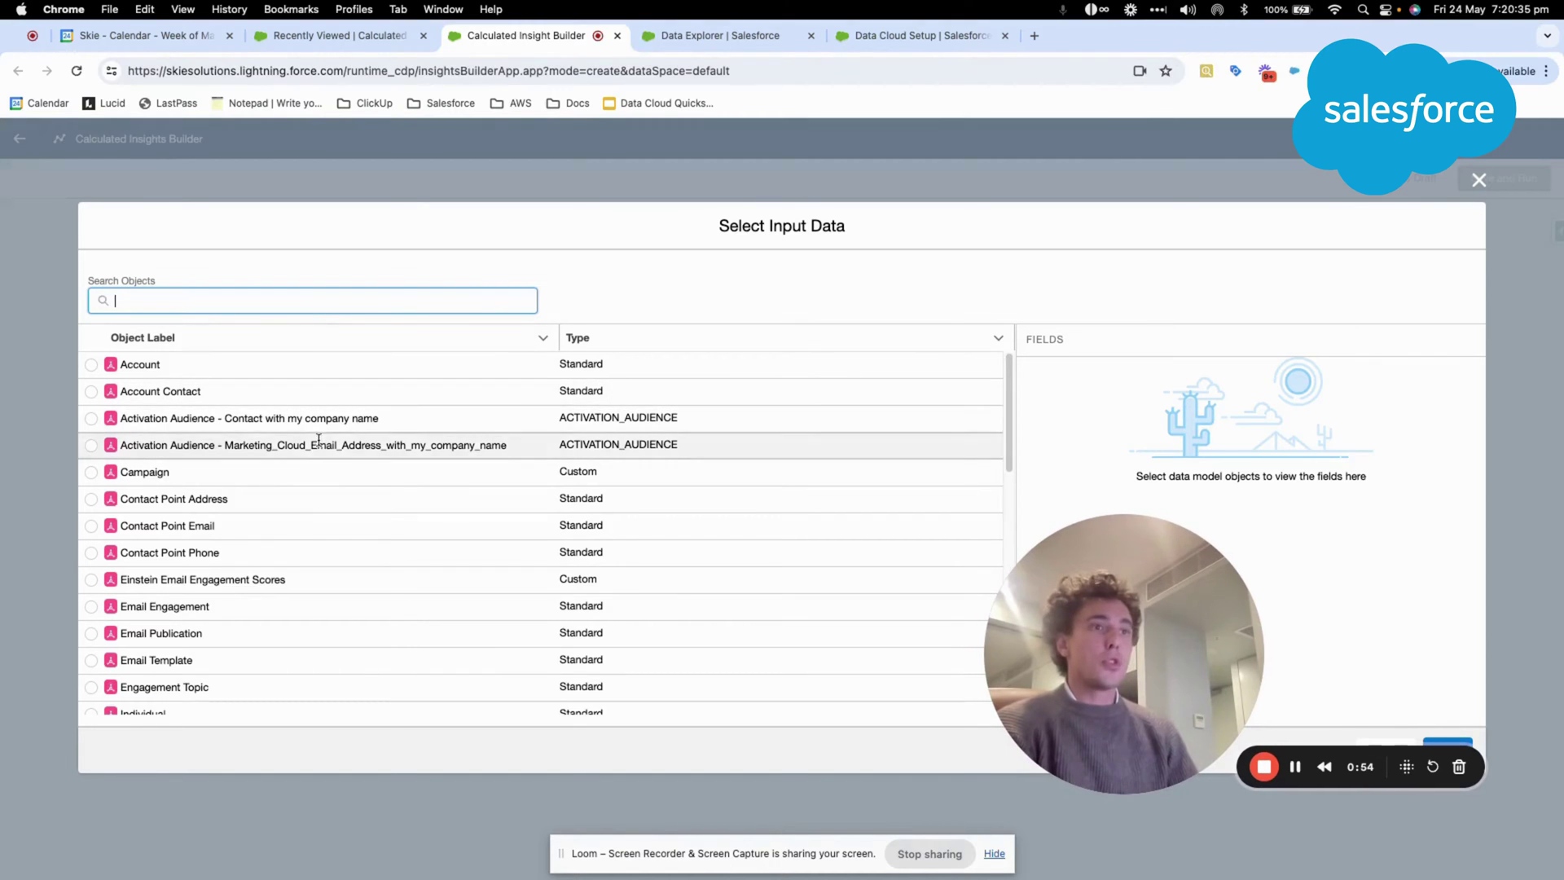
pyautogui.scroll(-10, 318, 448)
pyautogui.scroll(10, 318, 447)
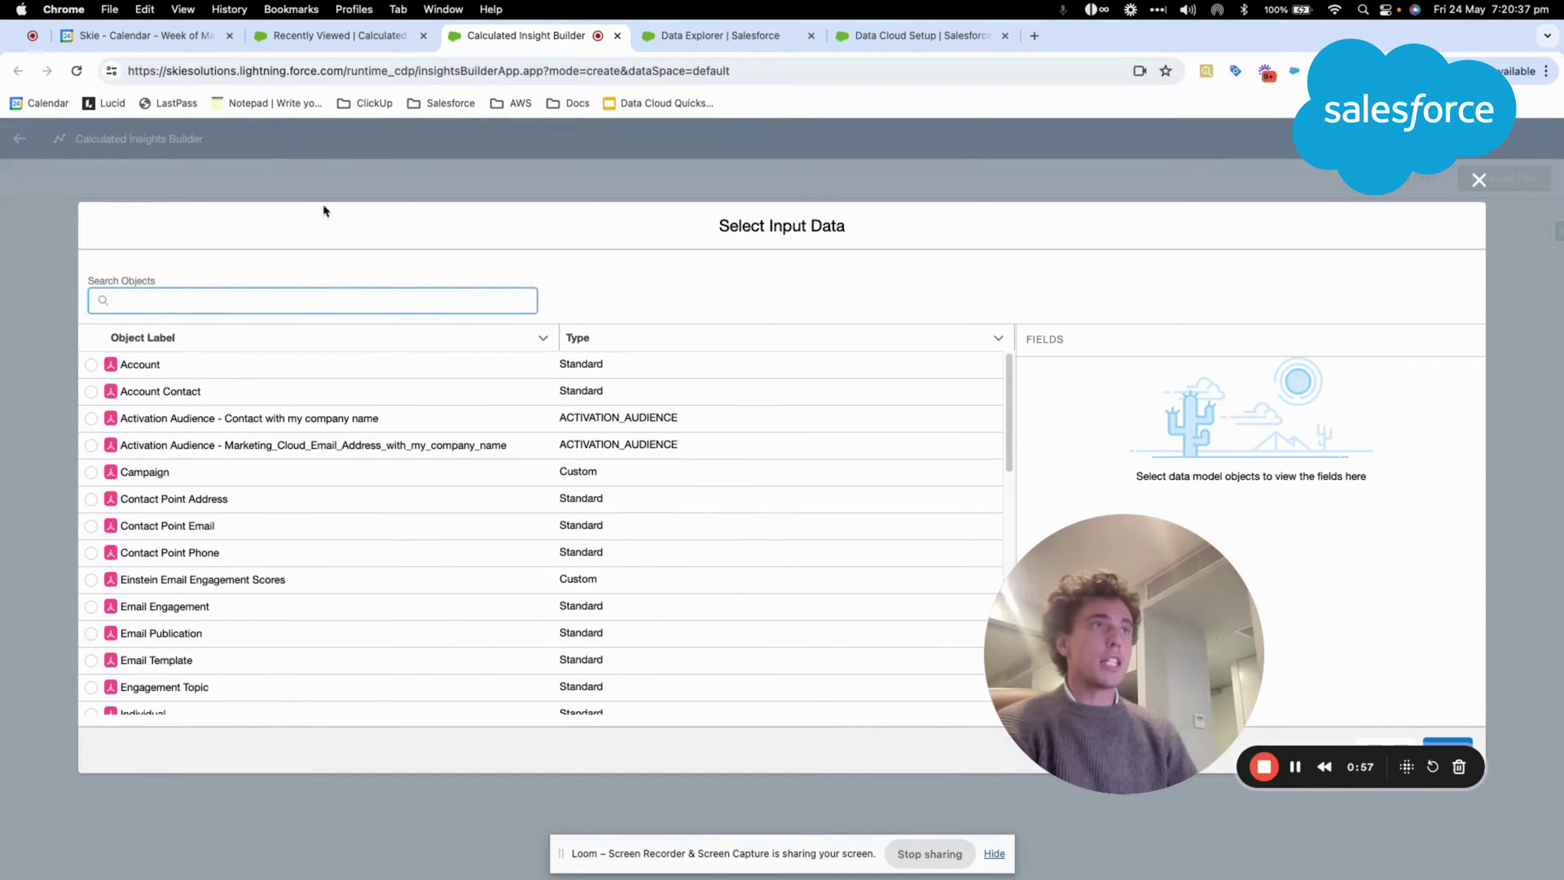
pyautogui.click(330, 35)
pyautogui.click(442, 171)
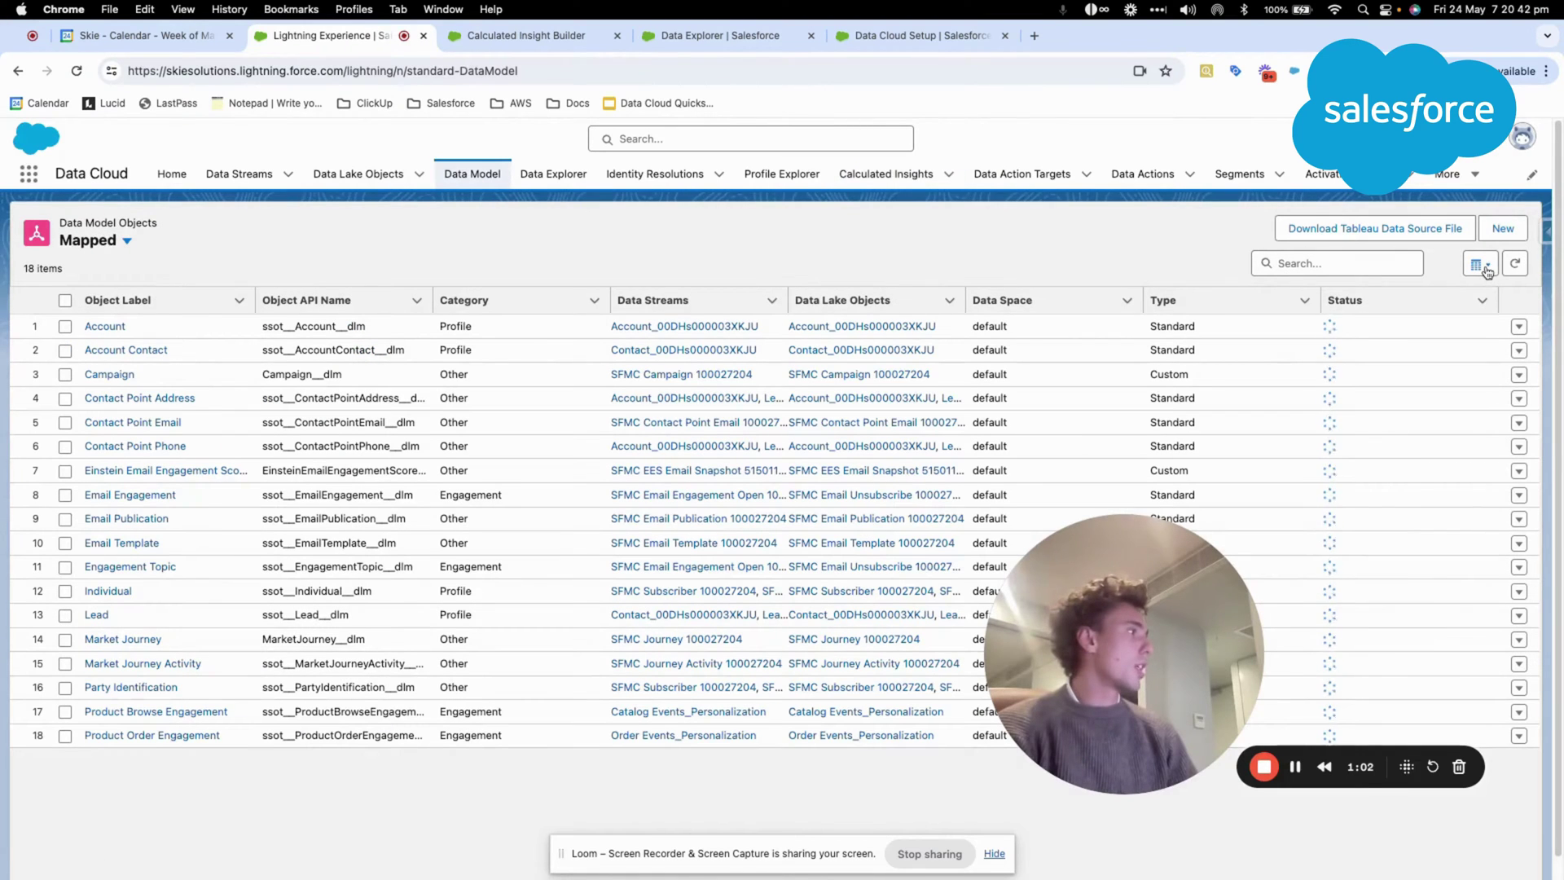
# - Display the data model objects as a Graph, then return to the insight's input-object picker
pyautogui.click(1492, 271)
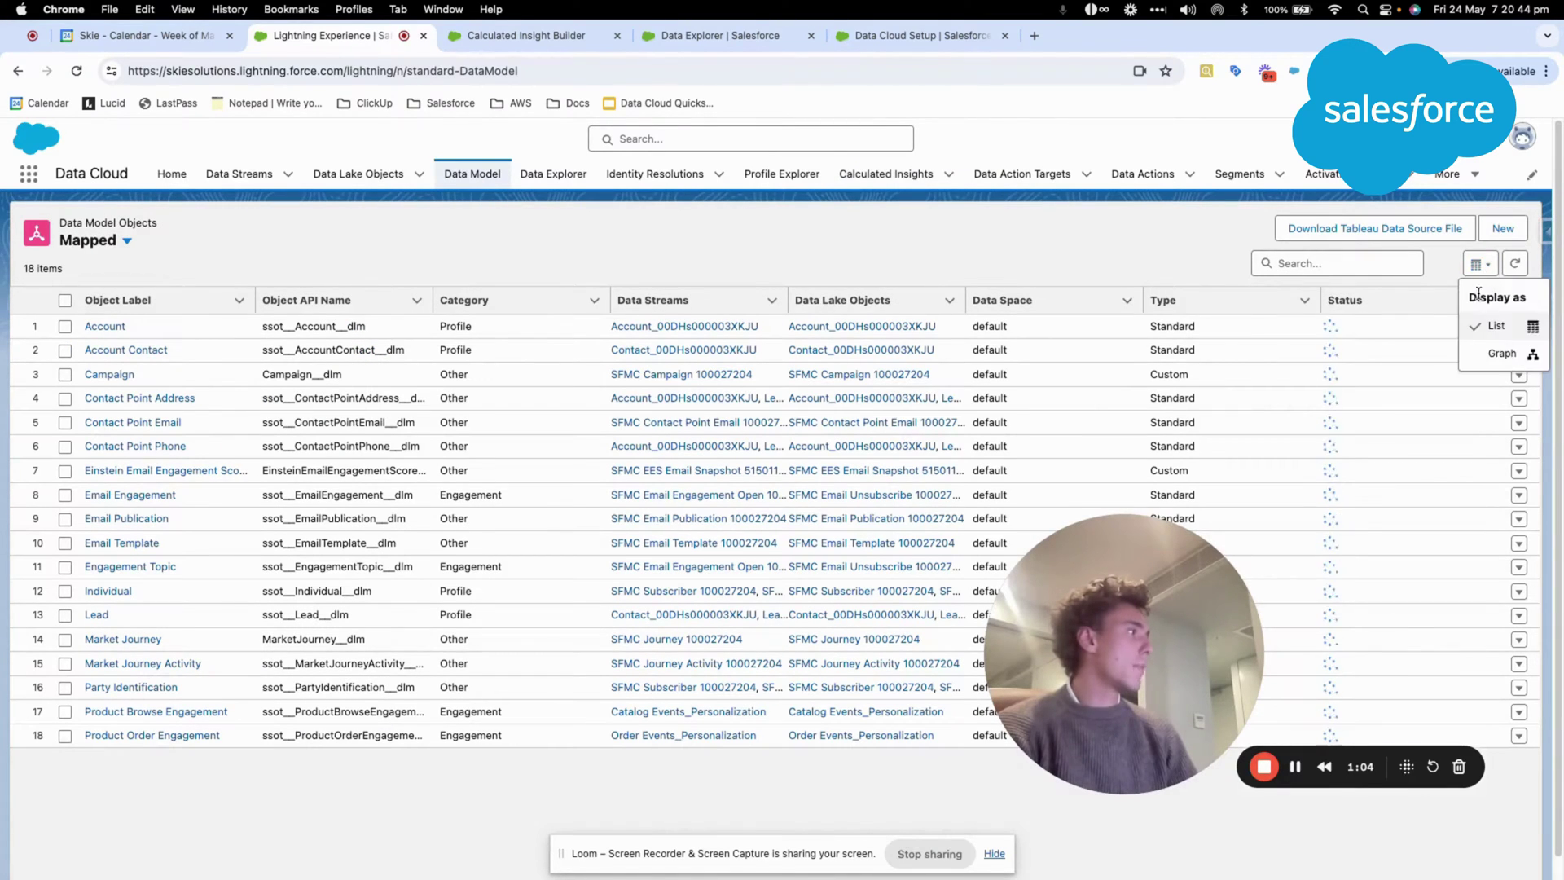
pyautogui.click(1484, 350)
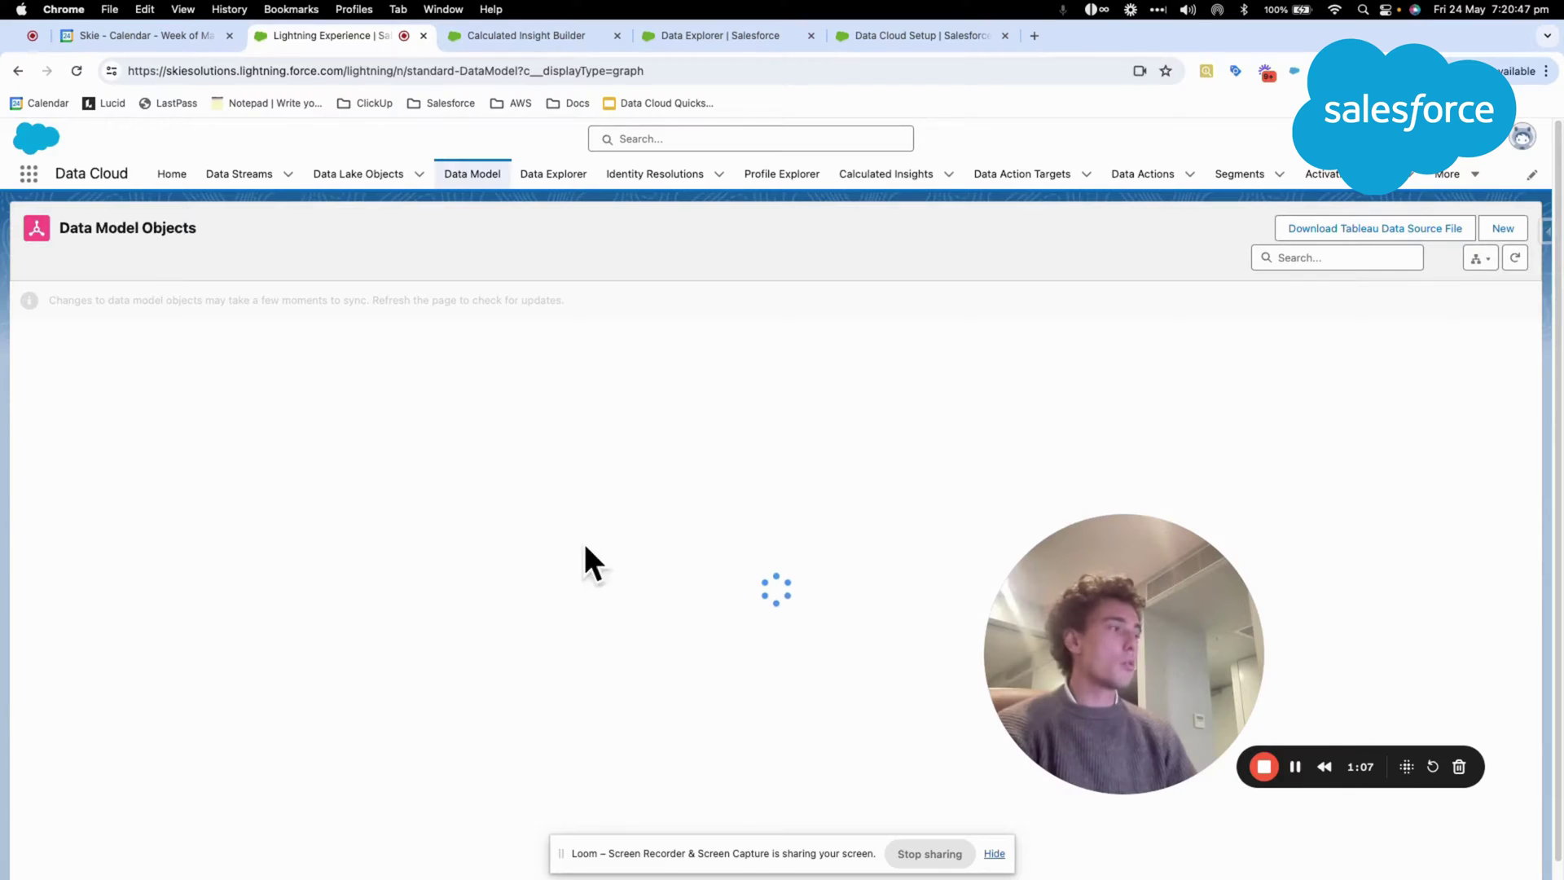
pyautogui.moveTo(499, 450); pyautogui.dragTo(225, 393)
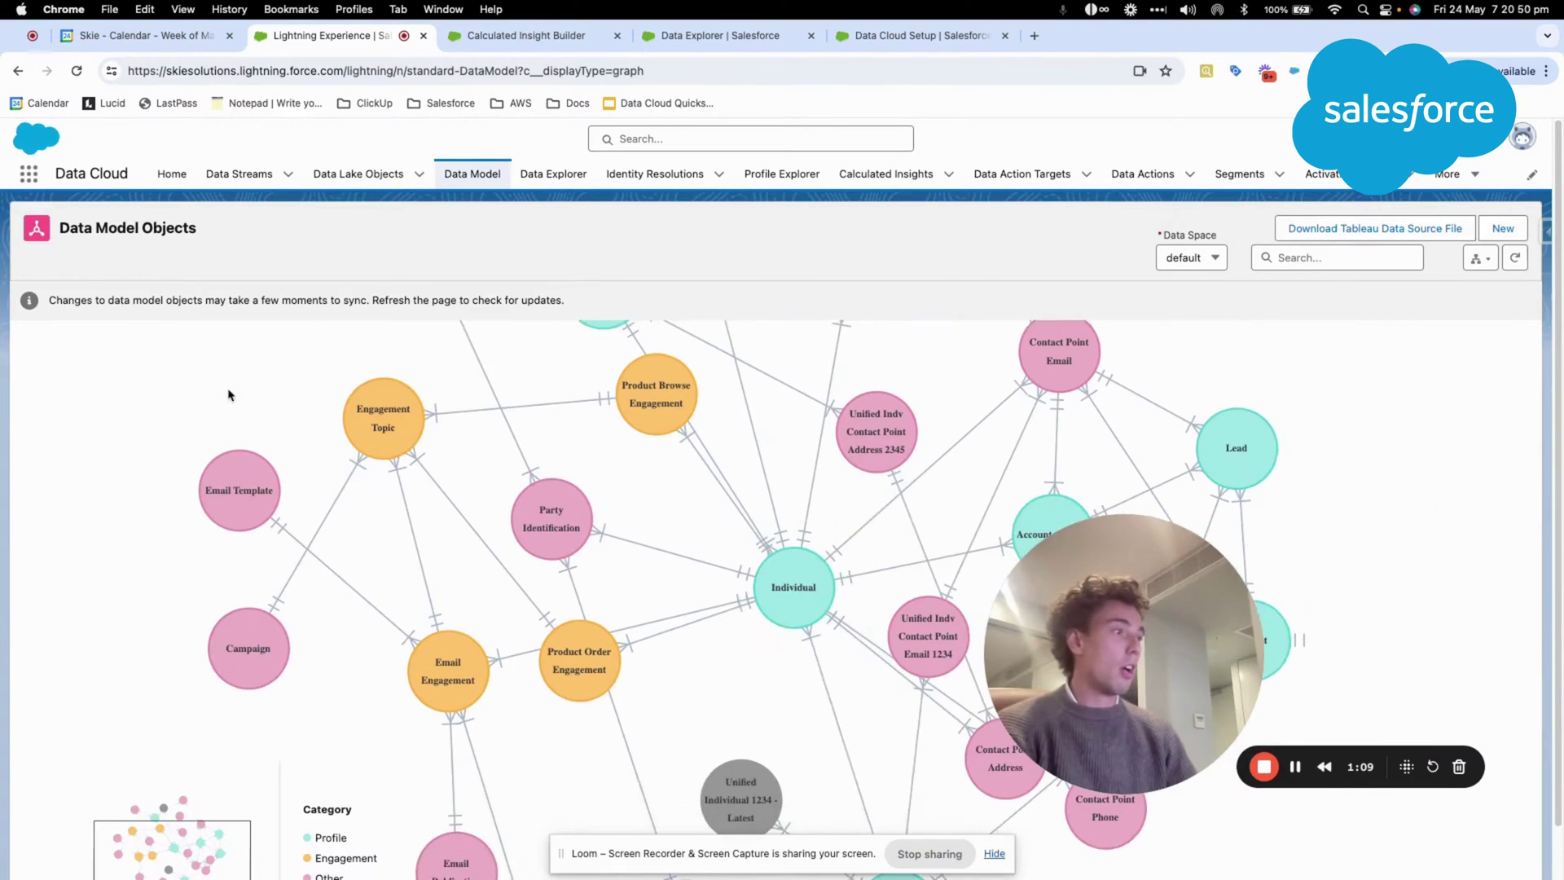
pyautogui.click(522, 35)
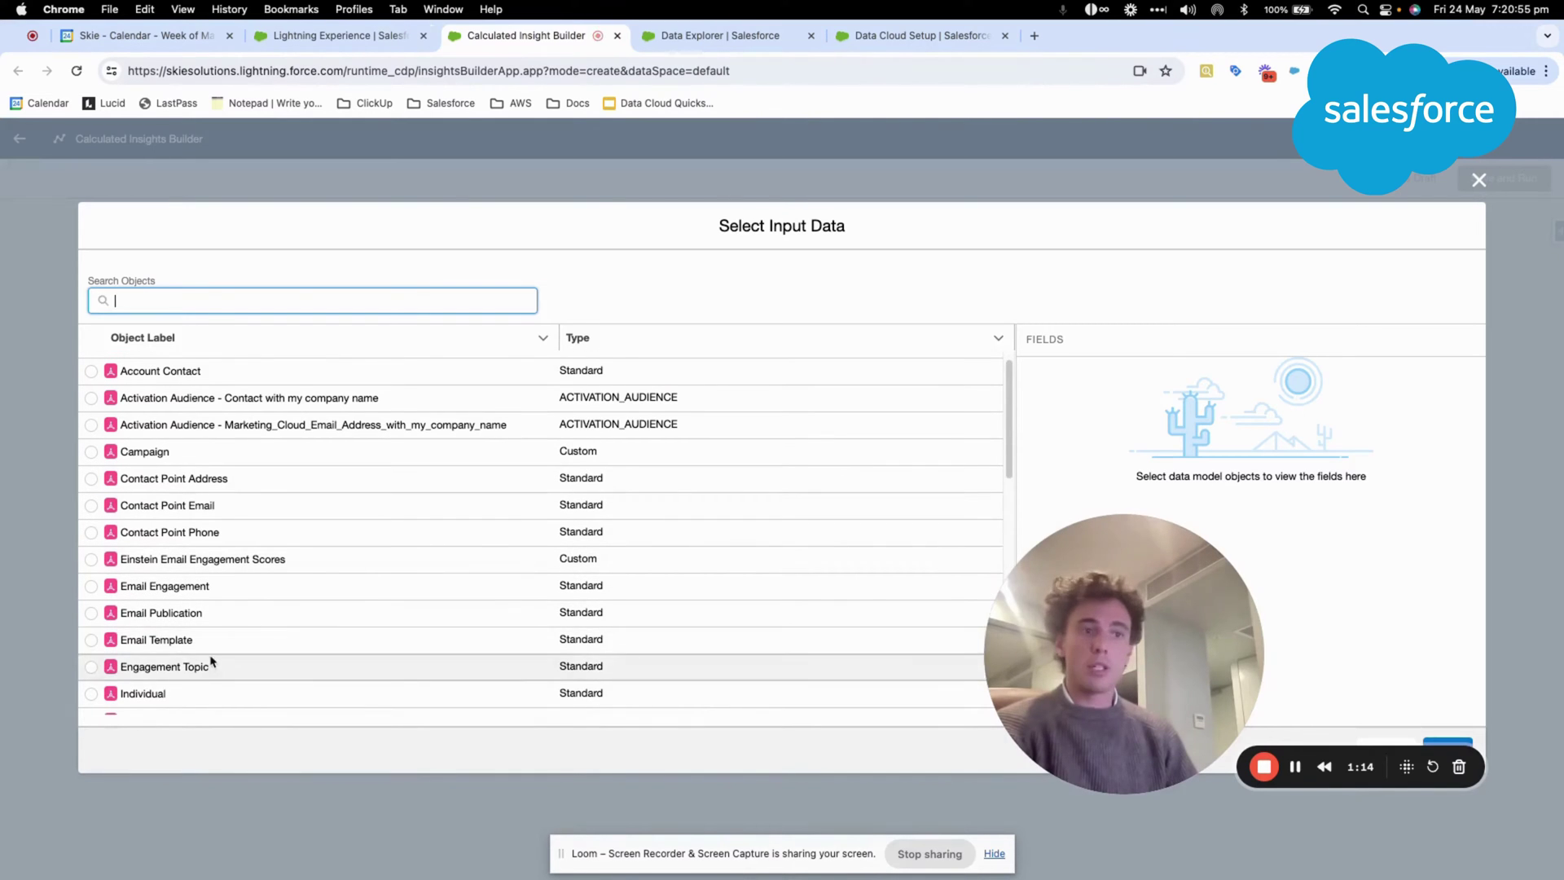
# - Select Individual as the calculated insight's input object
pyautogui.scroll(-1, 209, 653)
pyautogui.click(91, 672)
pyautogui.moveTo(1028, 647); pyautogui.dragTo(1014, 539)
pyautogui.click(1446, 748)
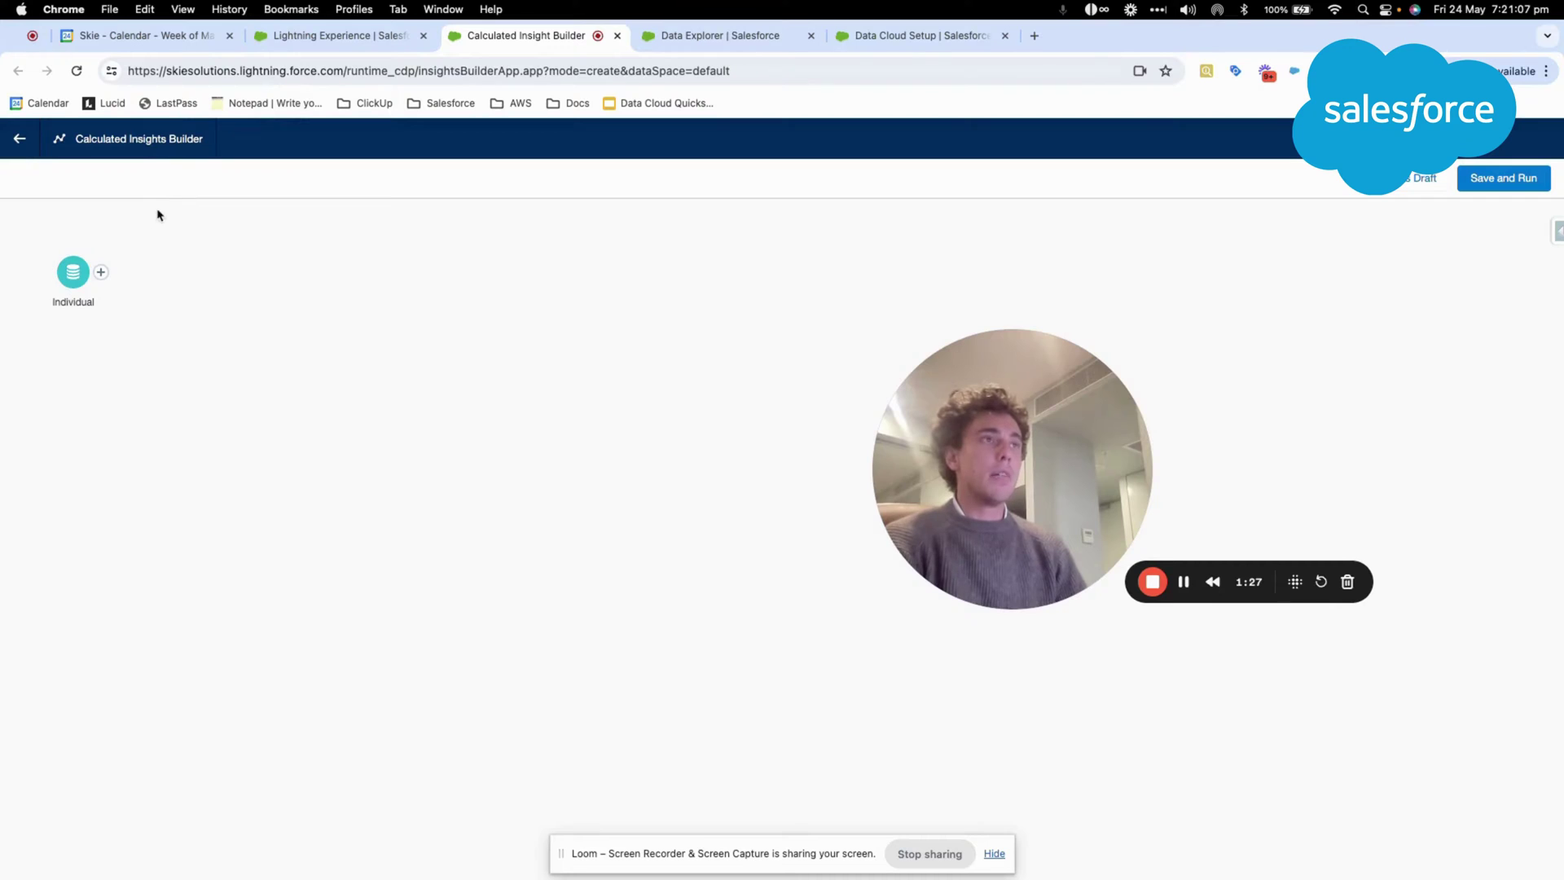
# - Check the steps that can follow Individual, then examine its relationships in the data model graph
pyautogui.click(101, 272)
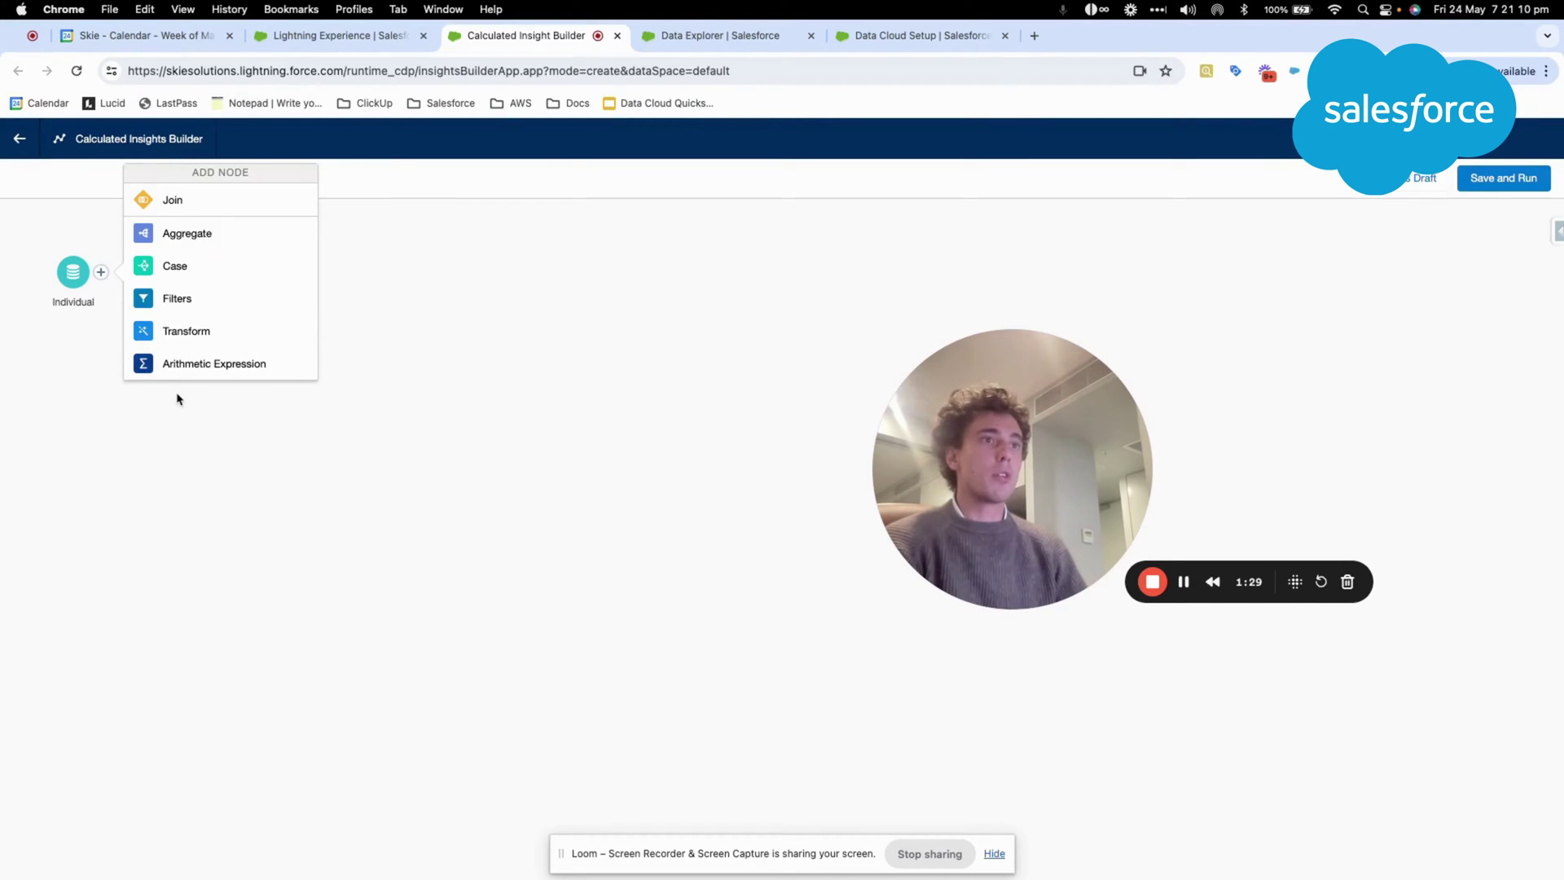
pyautogui.click(338, 36)
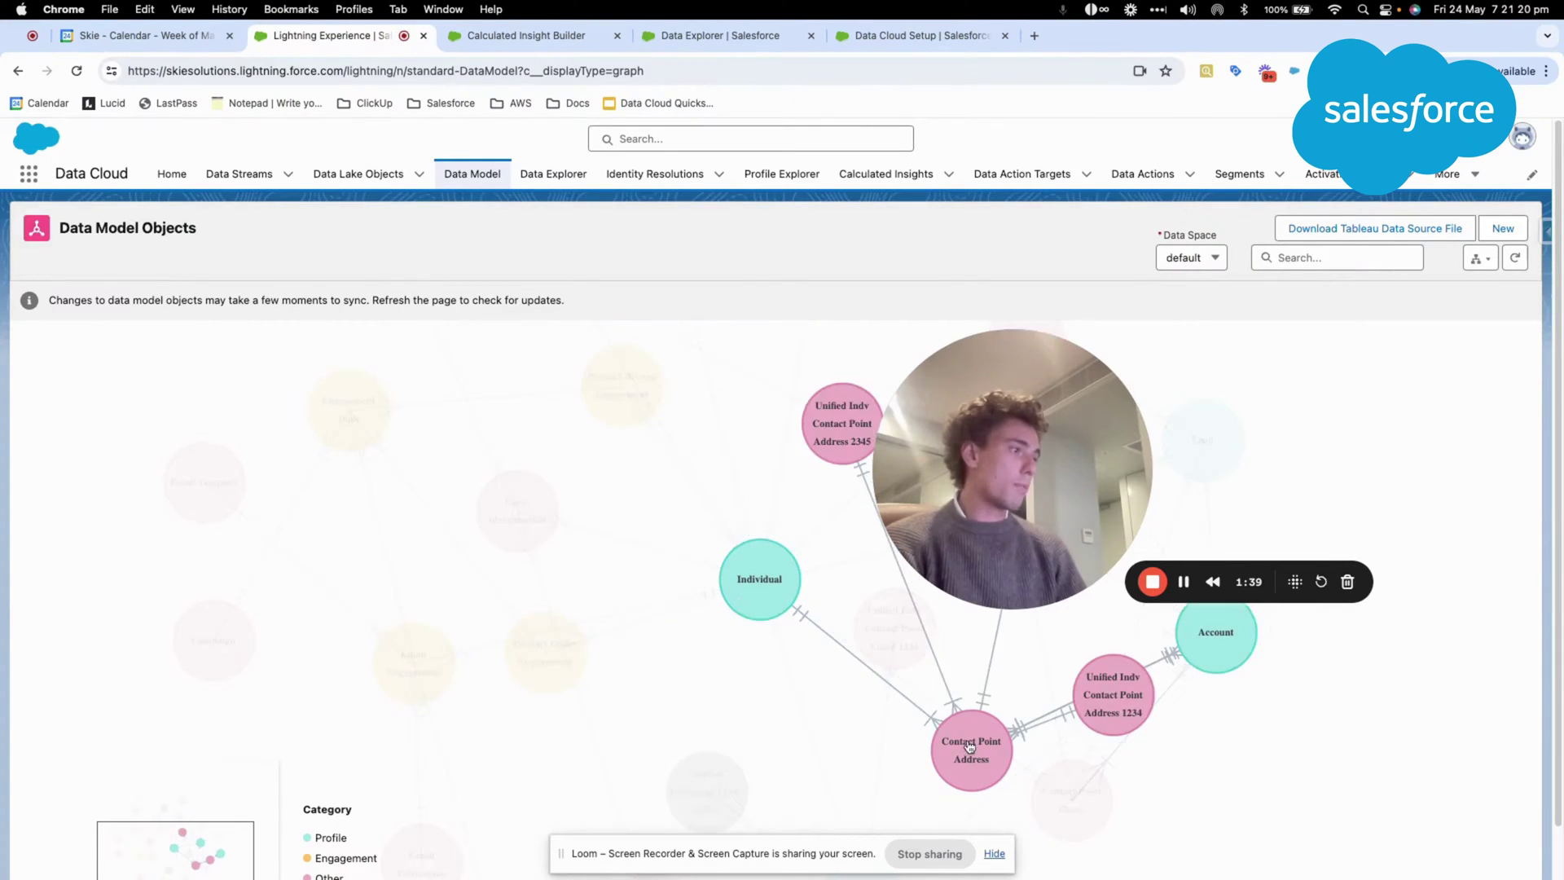
pyautogui.scroll(-5, 770, 609)
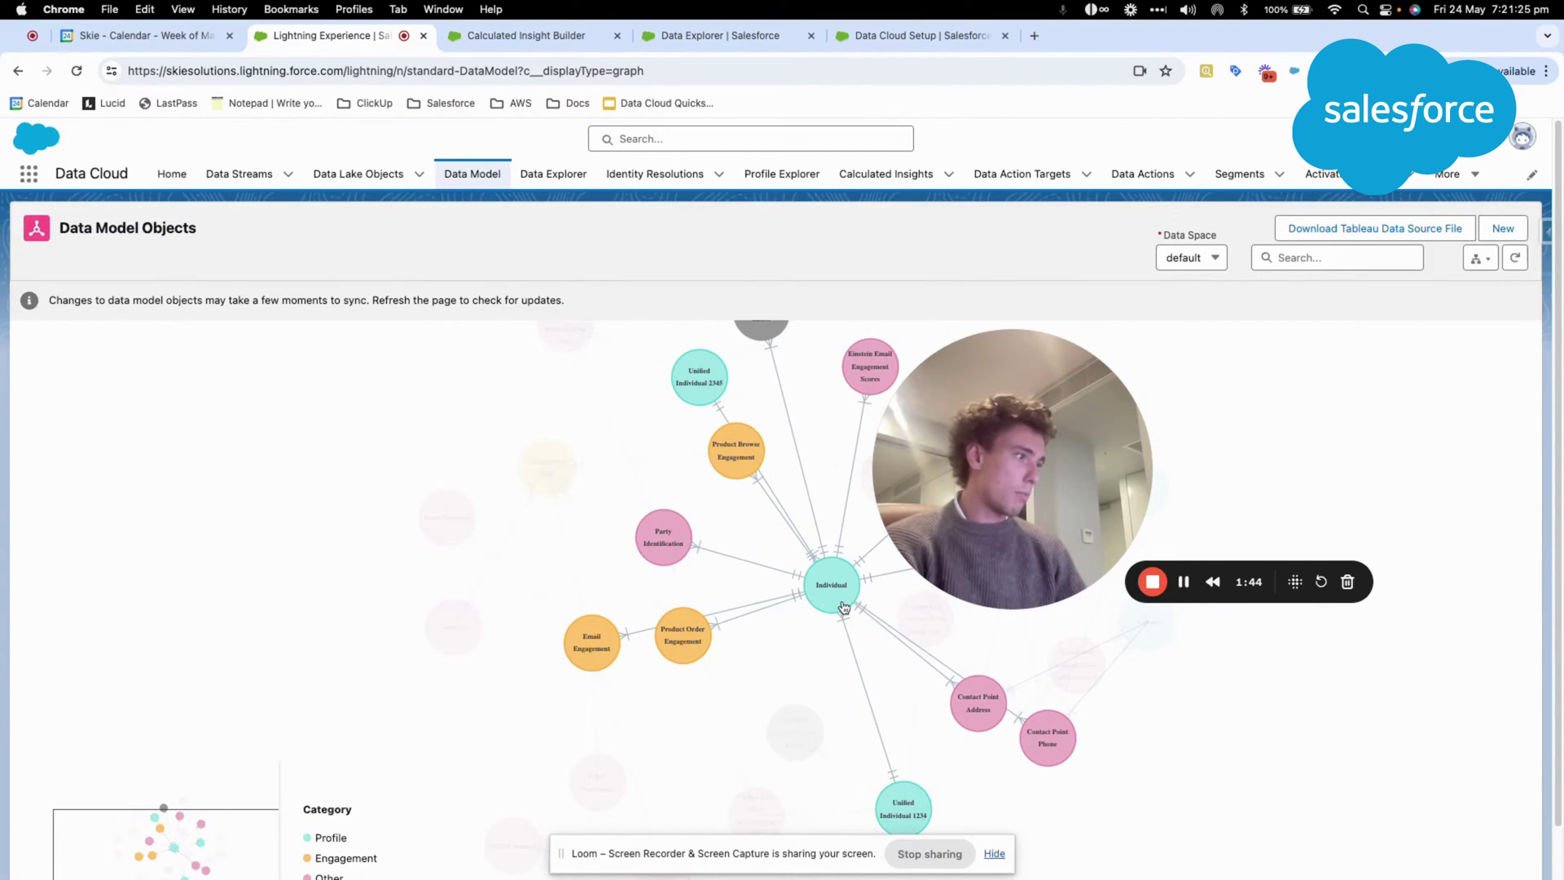
pyautogui.moveTo(988, 481); pyautogui.dragTo(1287, 583)
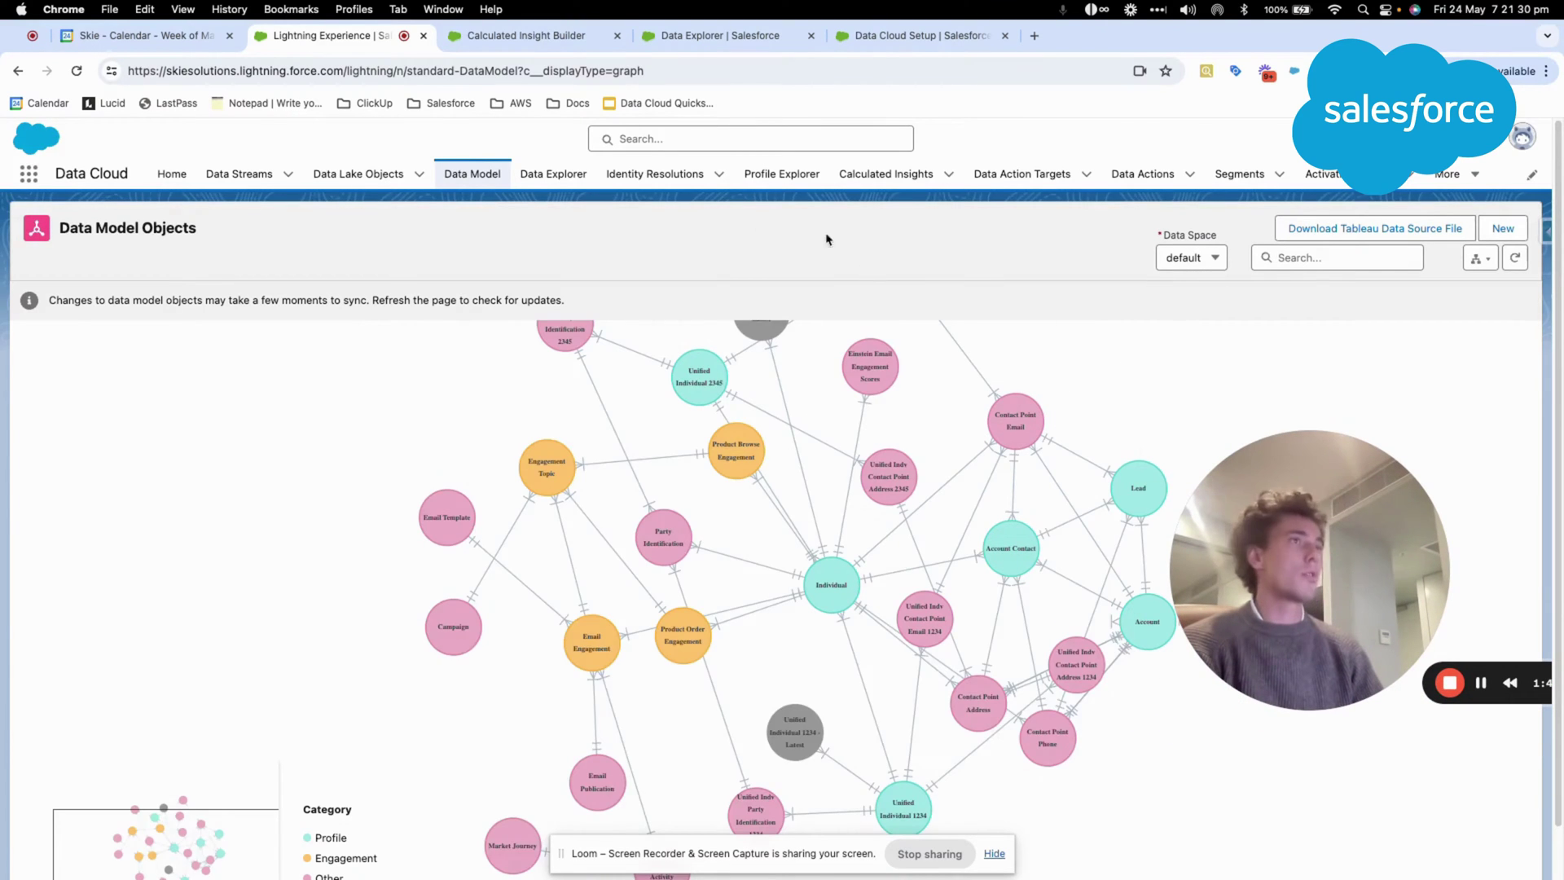
# - Search 'email', pick Contact Point Email, and apply an Inner join matching Individual Id to Party
pyautogui.click(511, 34)
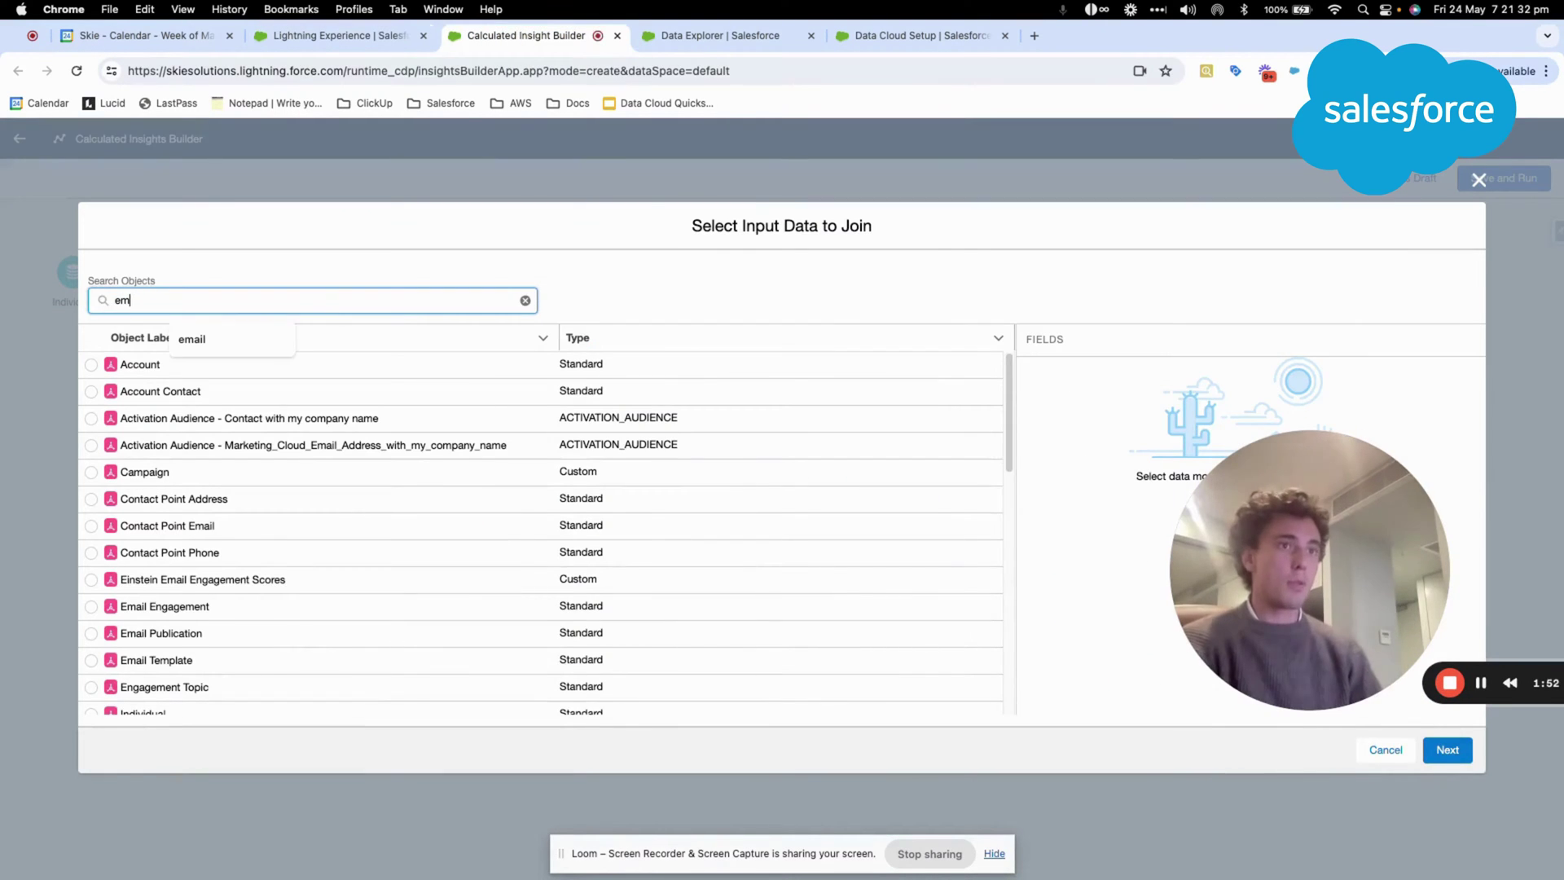
pyautogui.write('email')
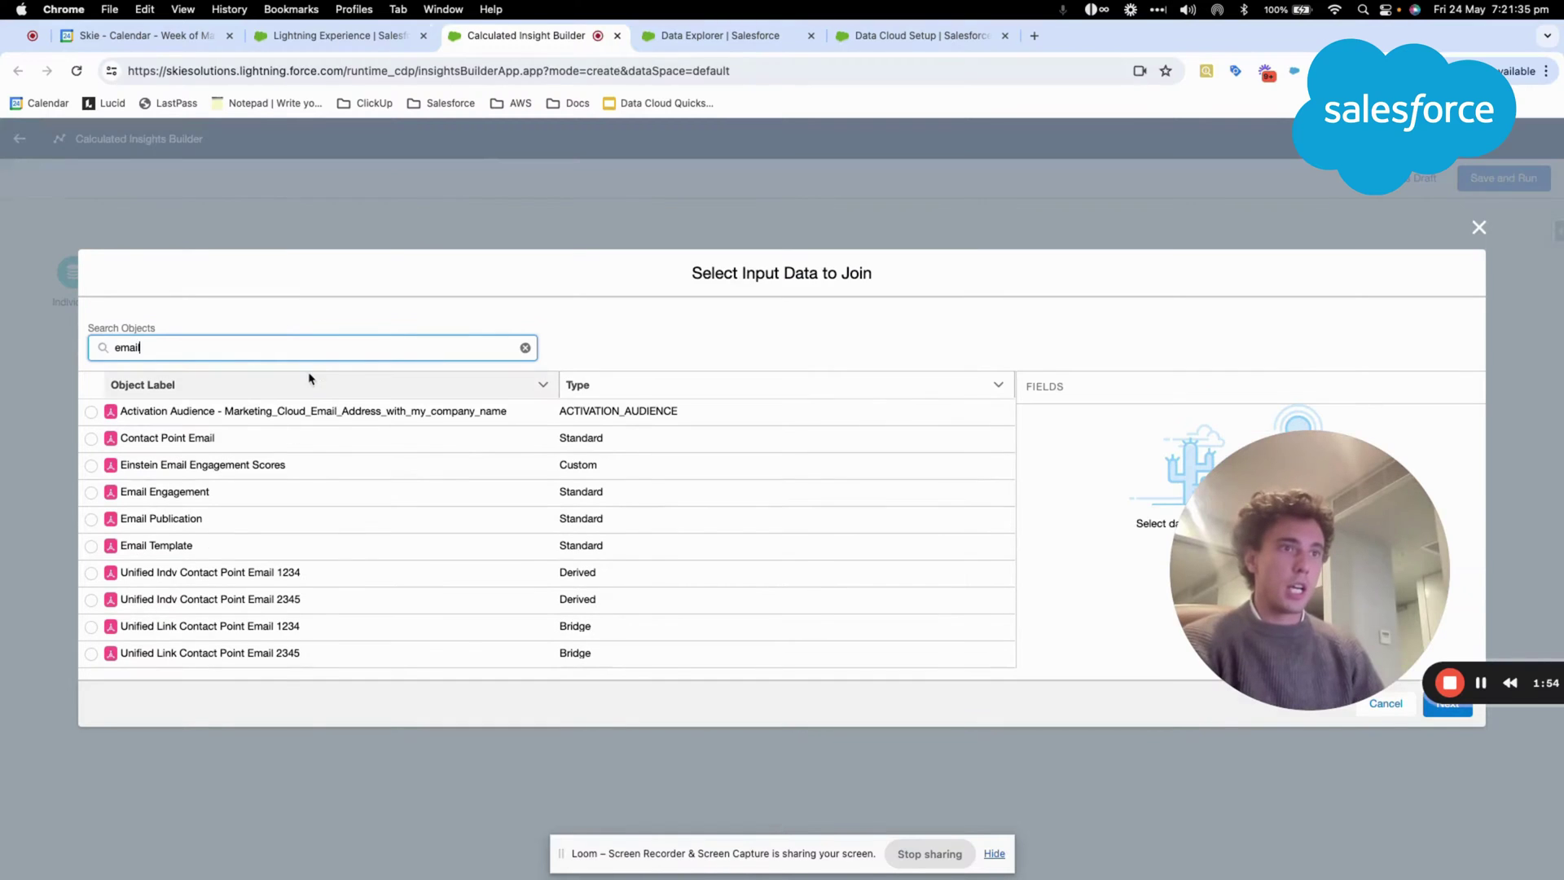
pyautogui.click(96, 440)
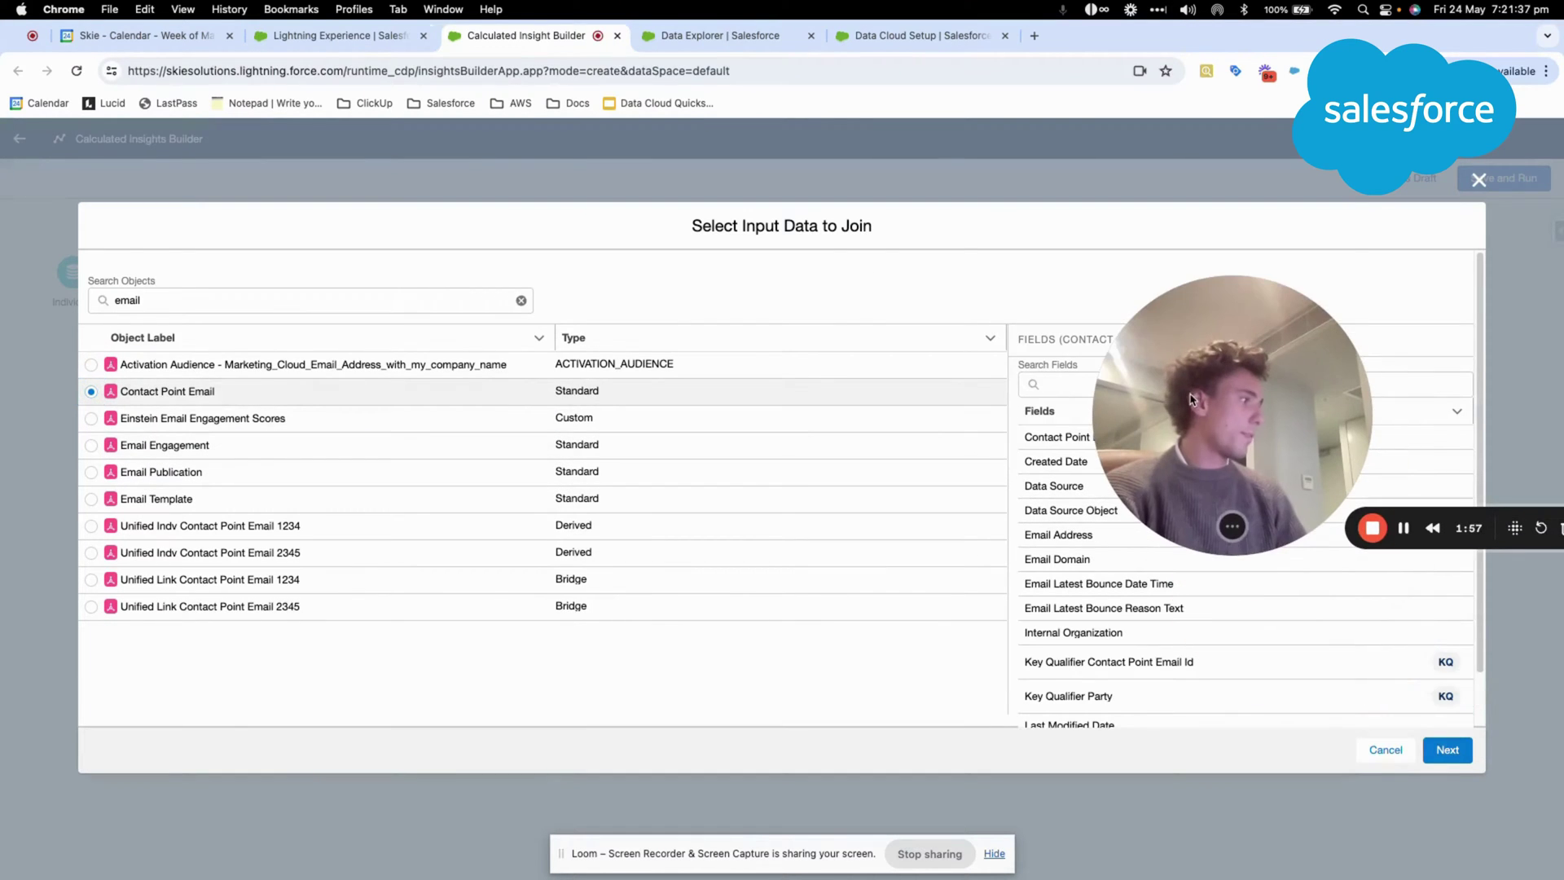
pyautogui.click(1441, 759)
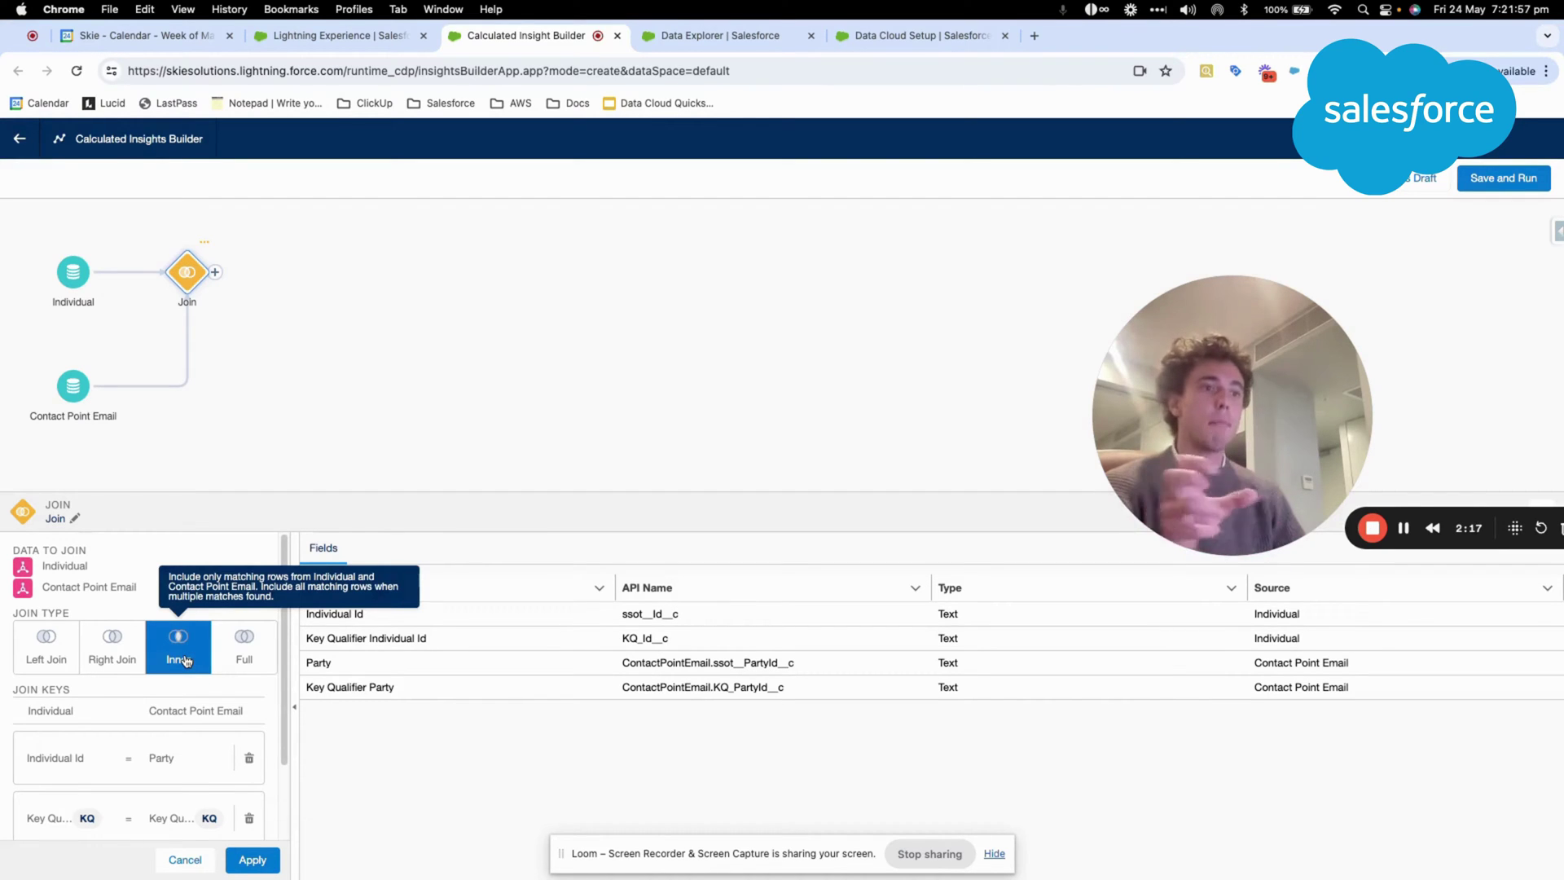
pyautogui.click(249, 855)
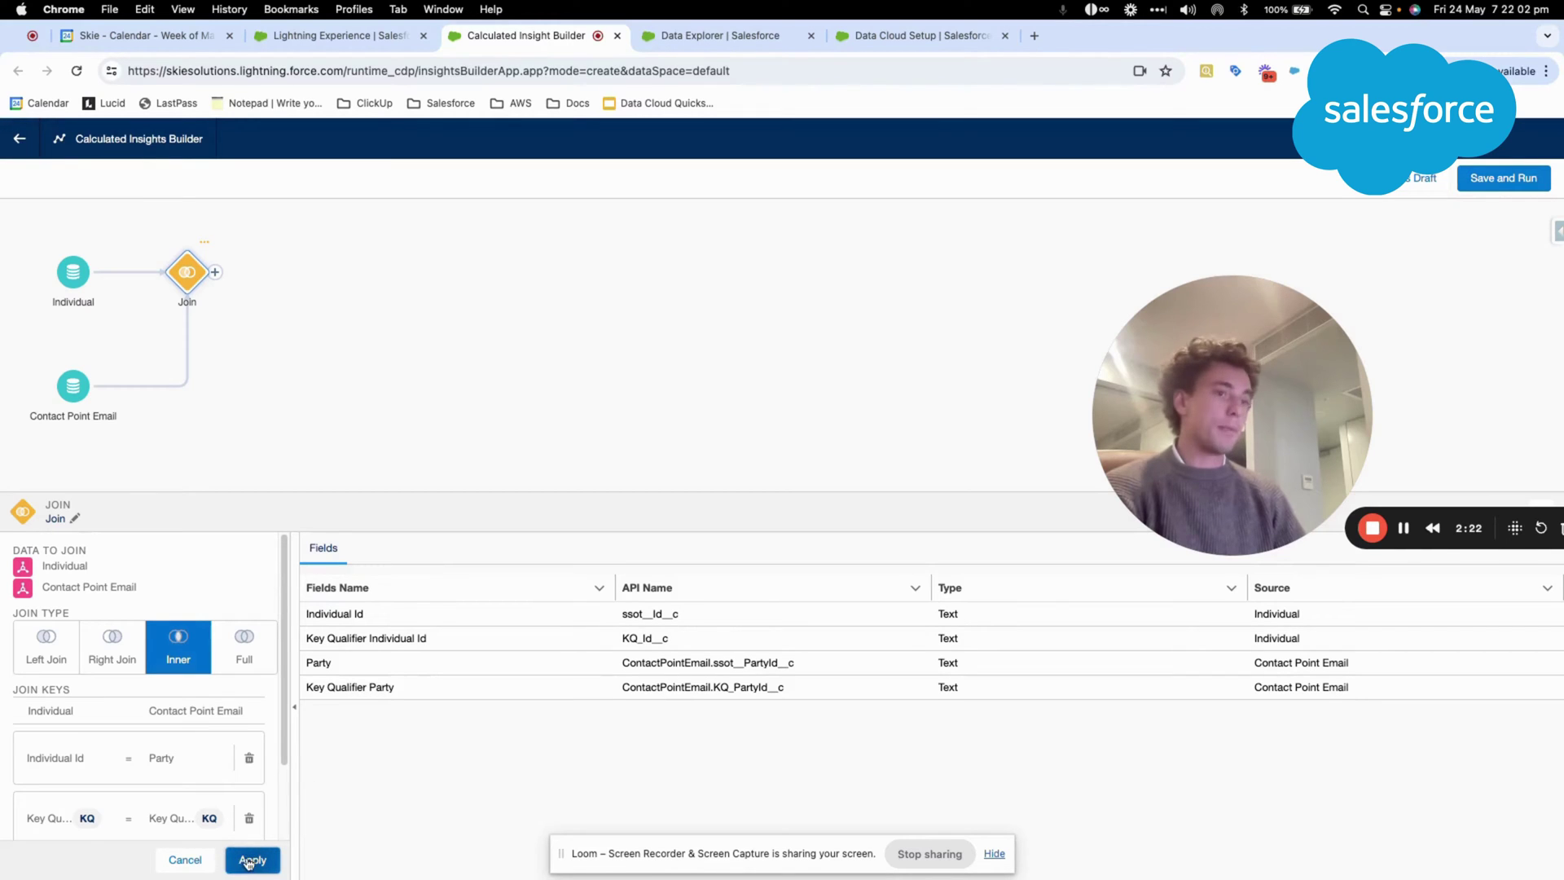
# - Add an Aggregate step after the Join and begin a new measure
pyautogui.click(215, 274)
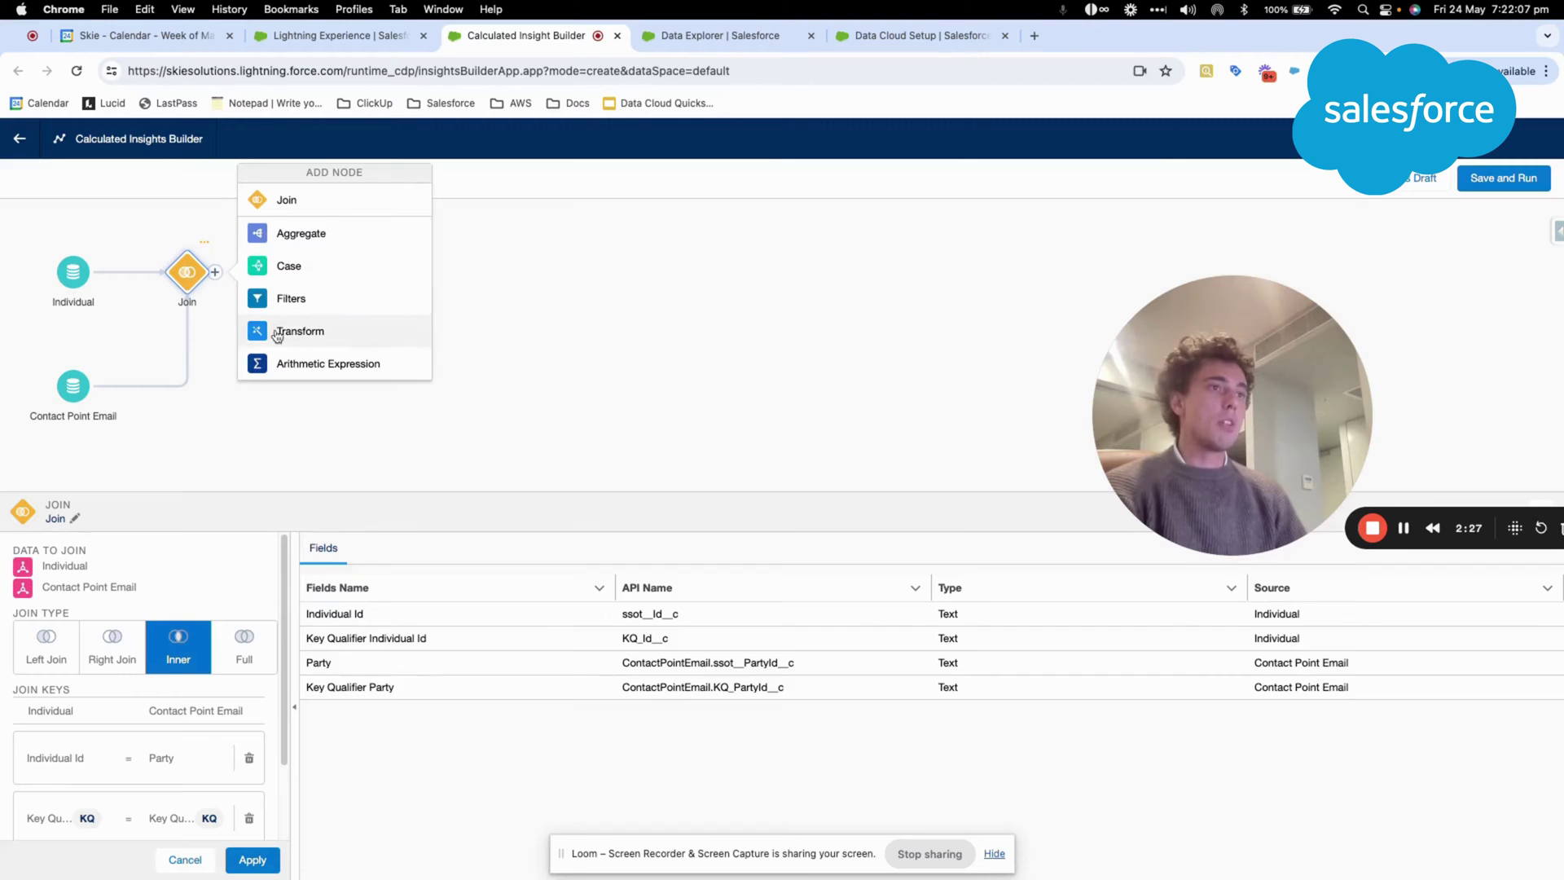
pyautogui.click(326, 234)
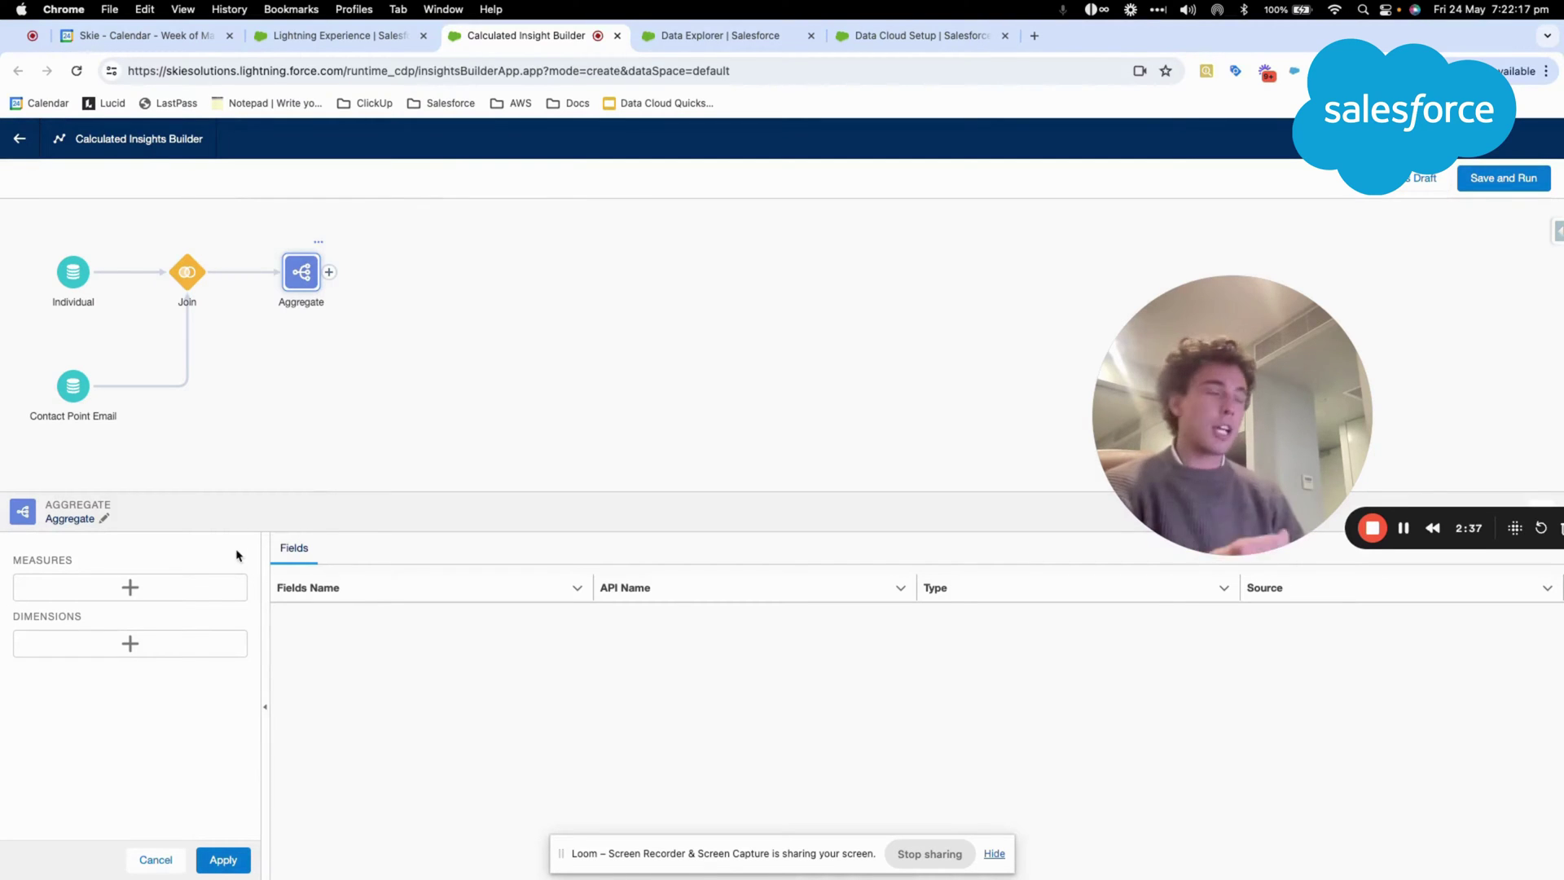
pyautogui.click(157, 589)
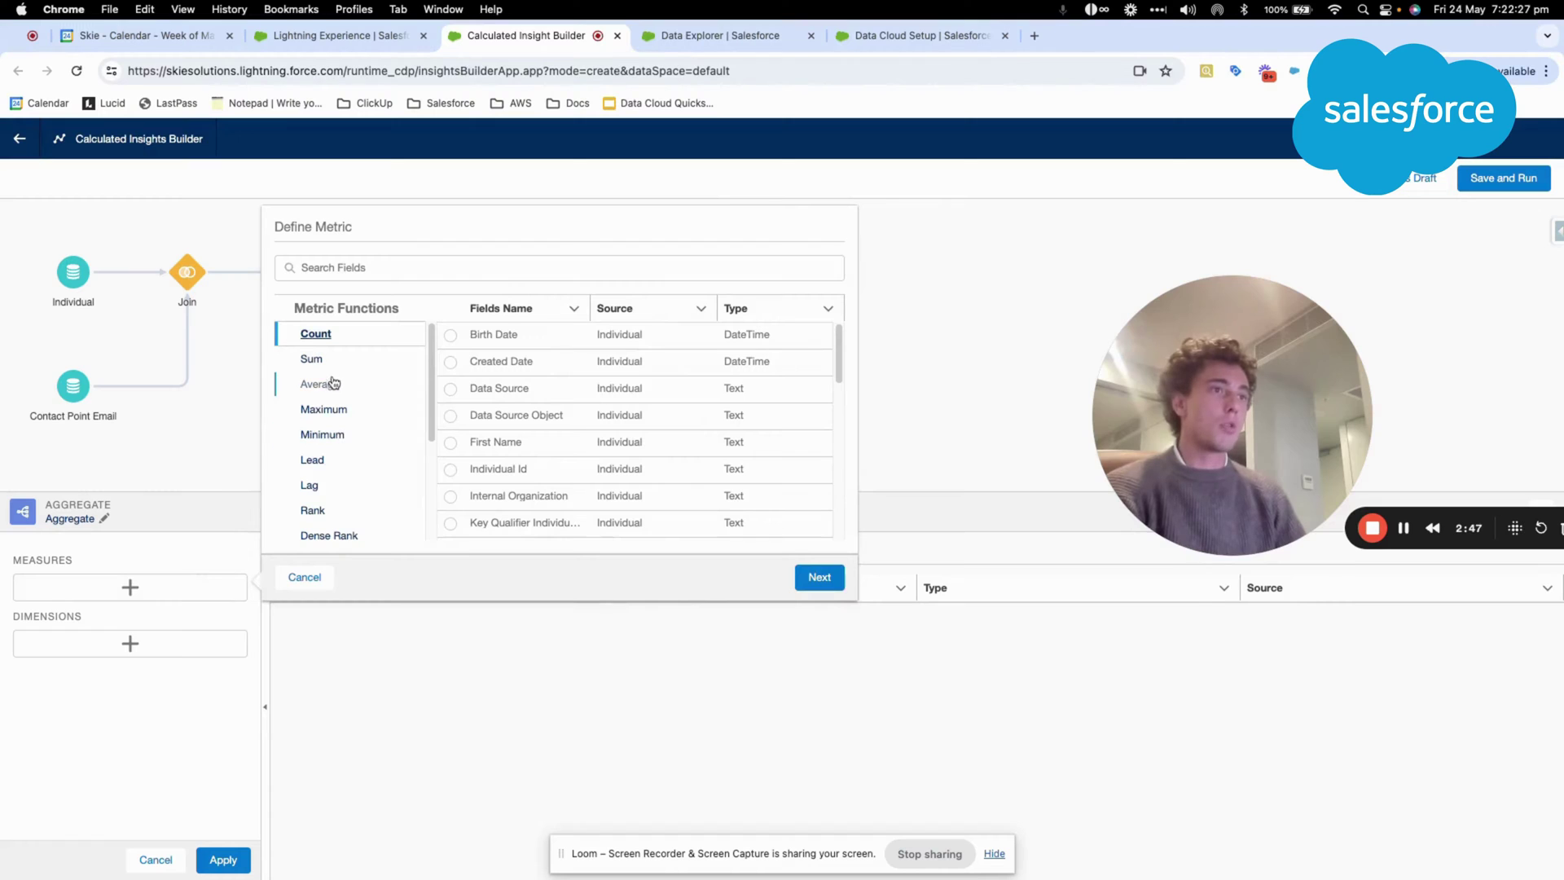
# - Define the measure as Count of Contact Point Email's Email Address, named emailaddress
pyautogui.scroll(-5, 352, 423)
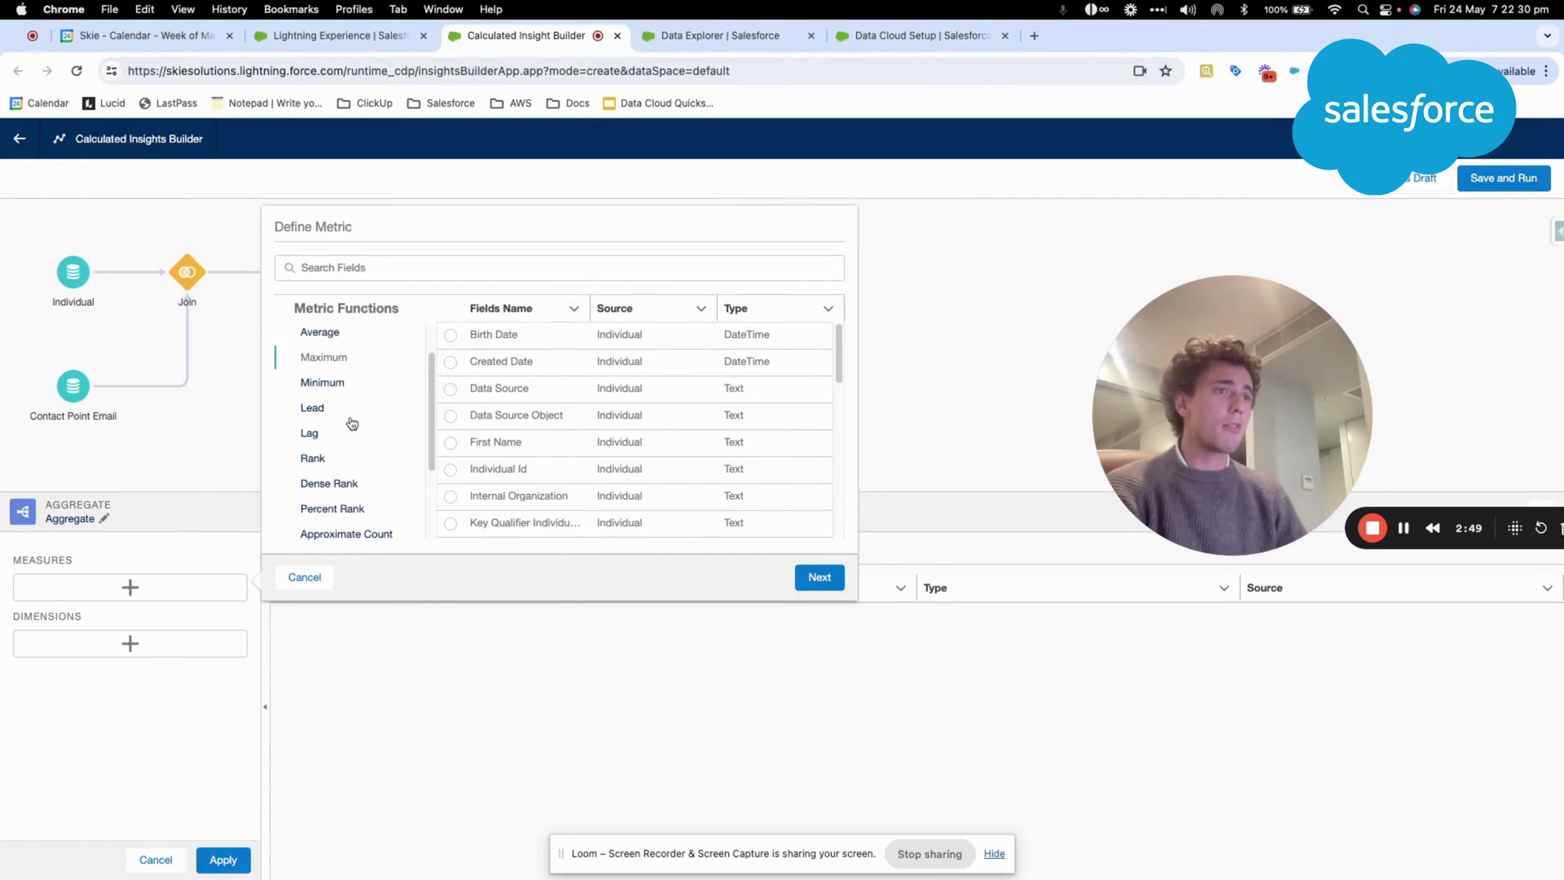
pyautogui.scroll(3, 352, 423)
pyautogui.scroll(2, 352, 423)
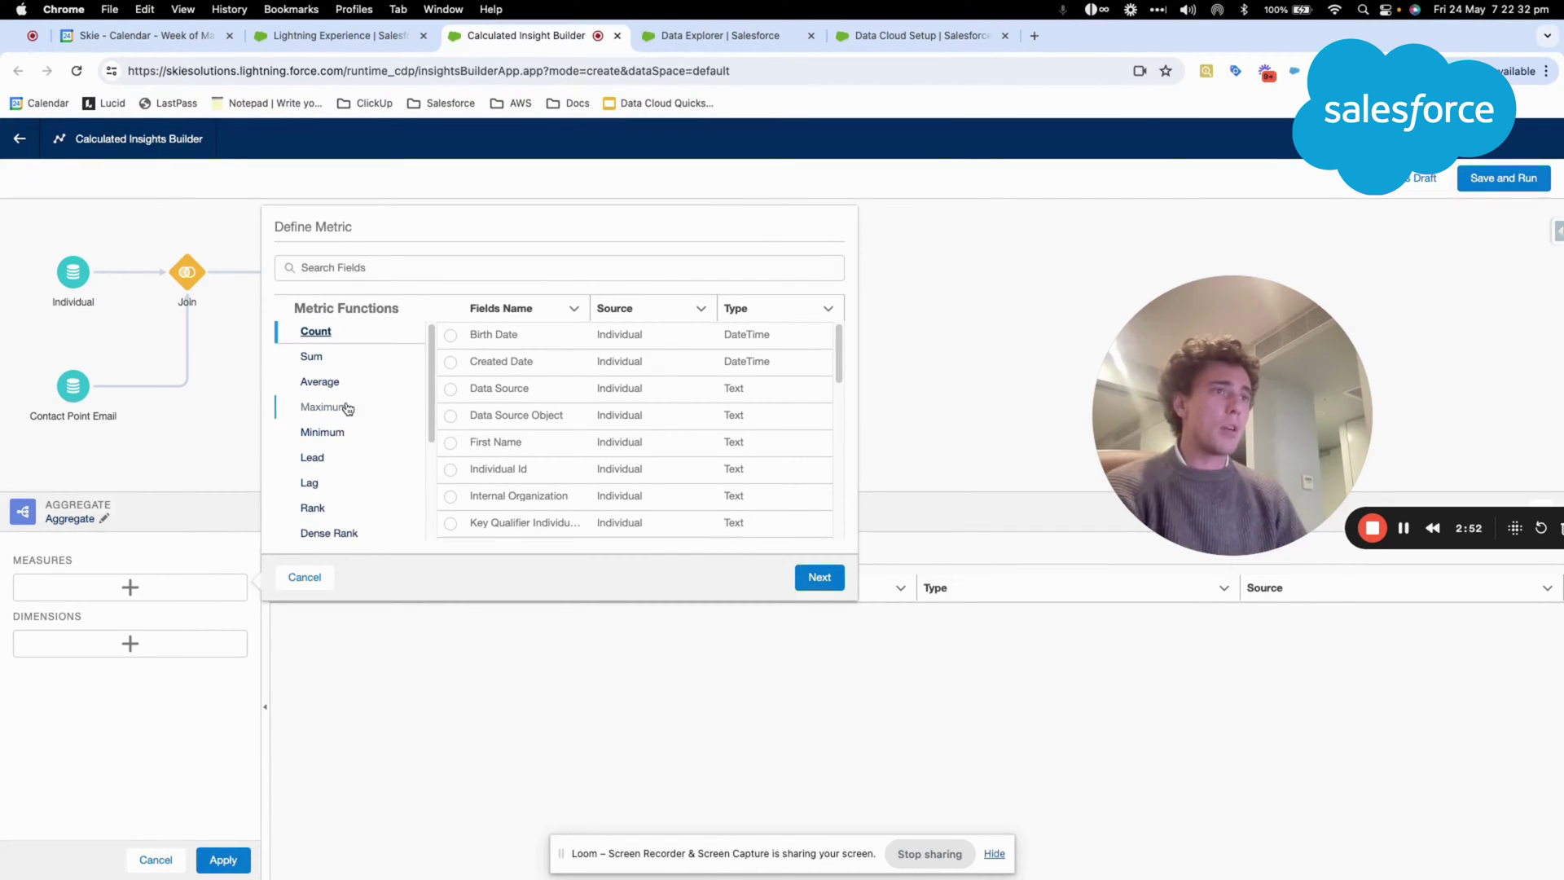
pyautogui.click(341, 335)
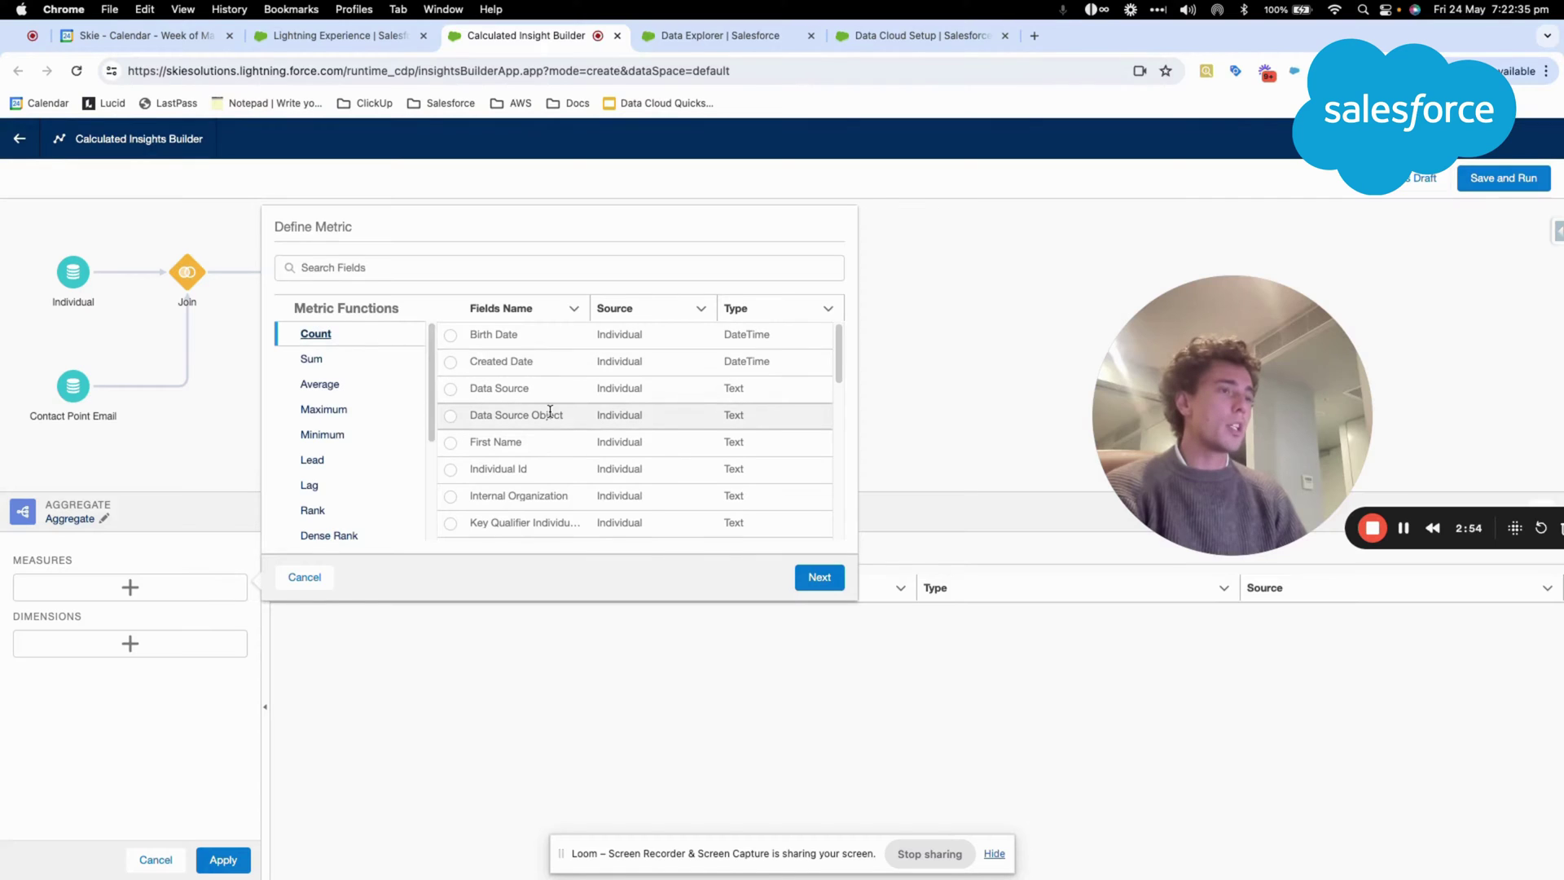
pyautogui.scroll(-2, 548, 414)
pyautogui.scroll(-1, 550, 417)
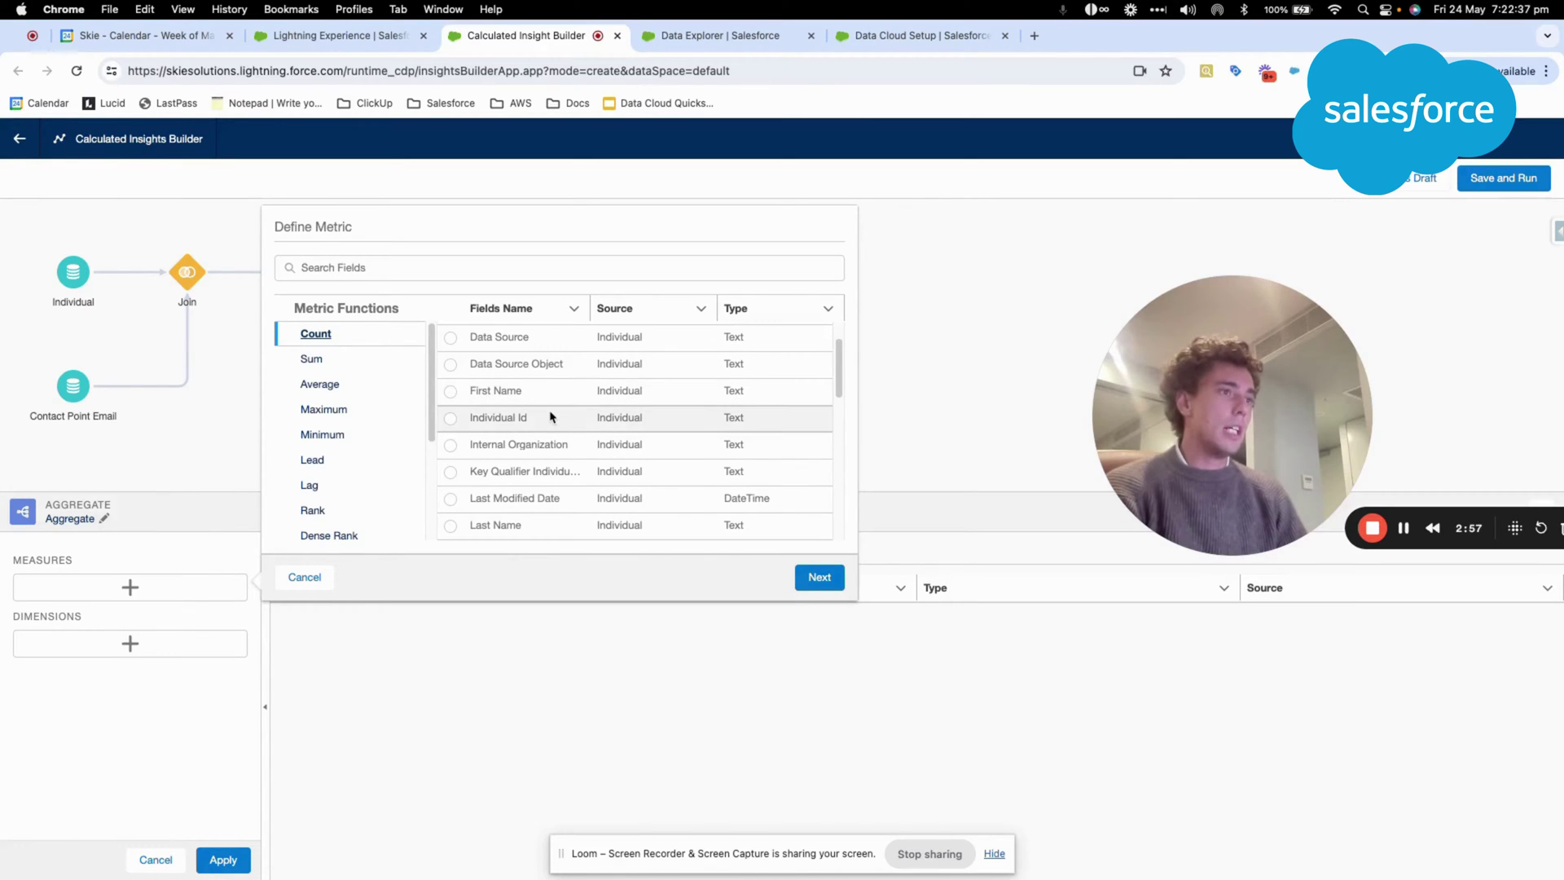
pyautogui.scroll(-1, 550, 417)
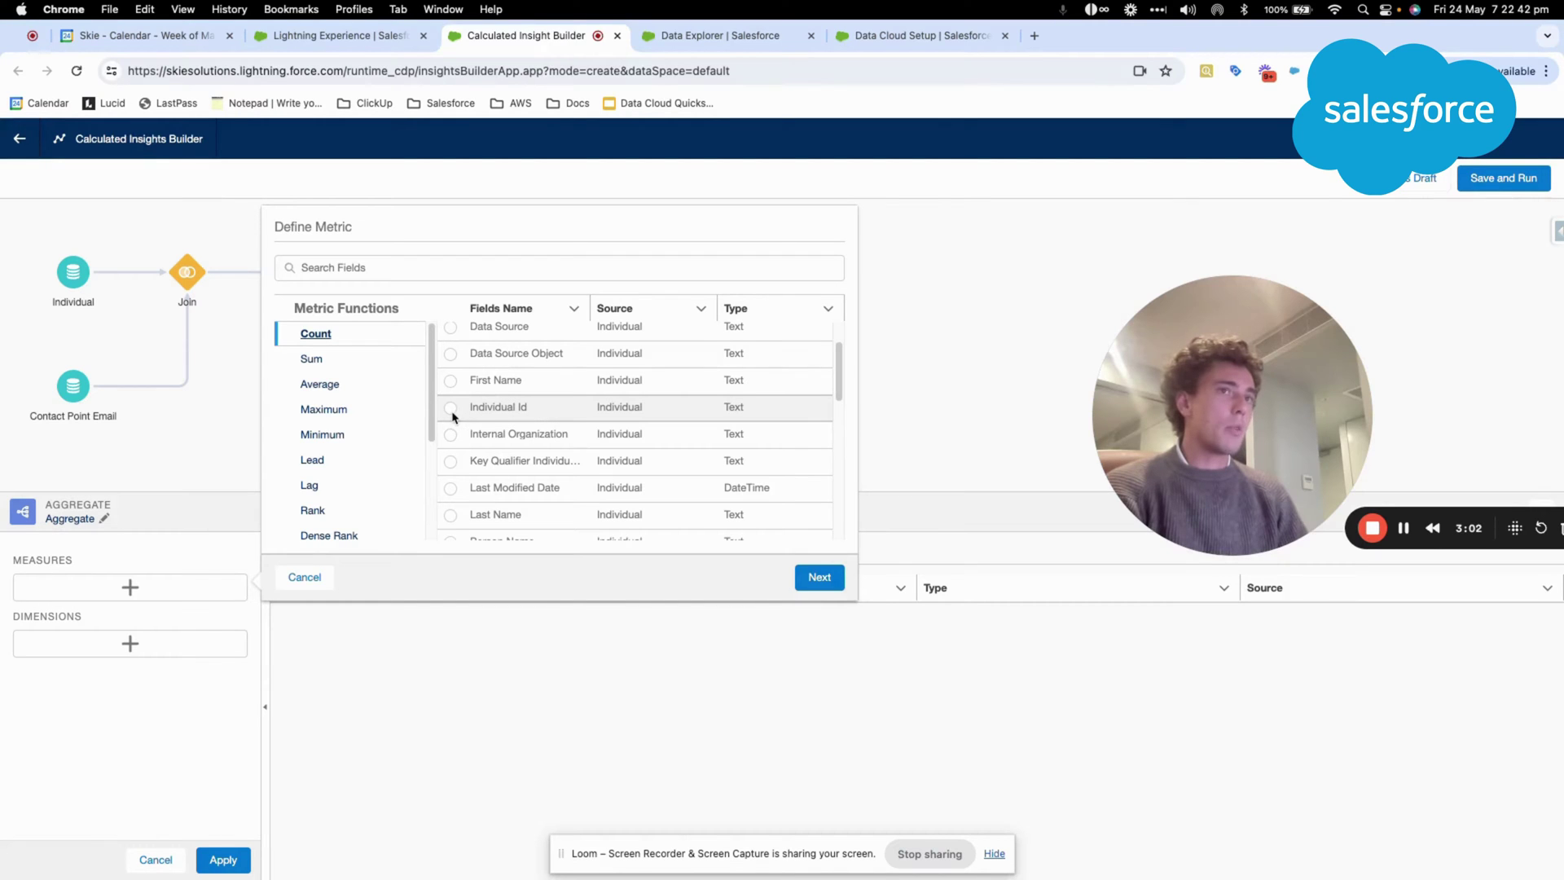
pyautogui.scroll(-6, 454, 417)
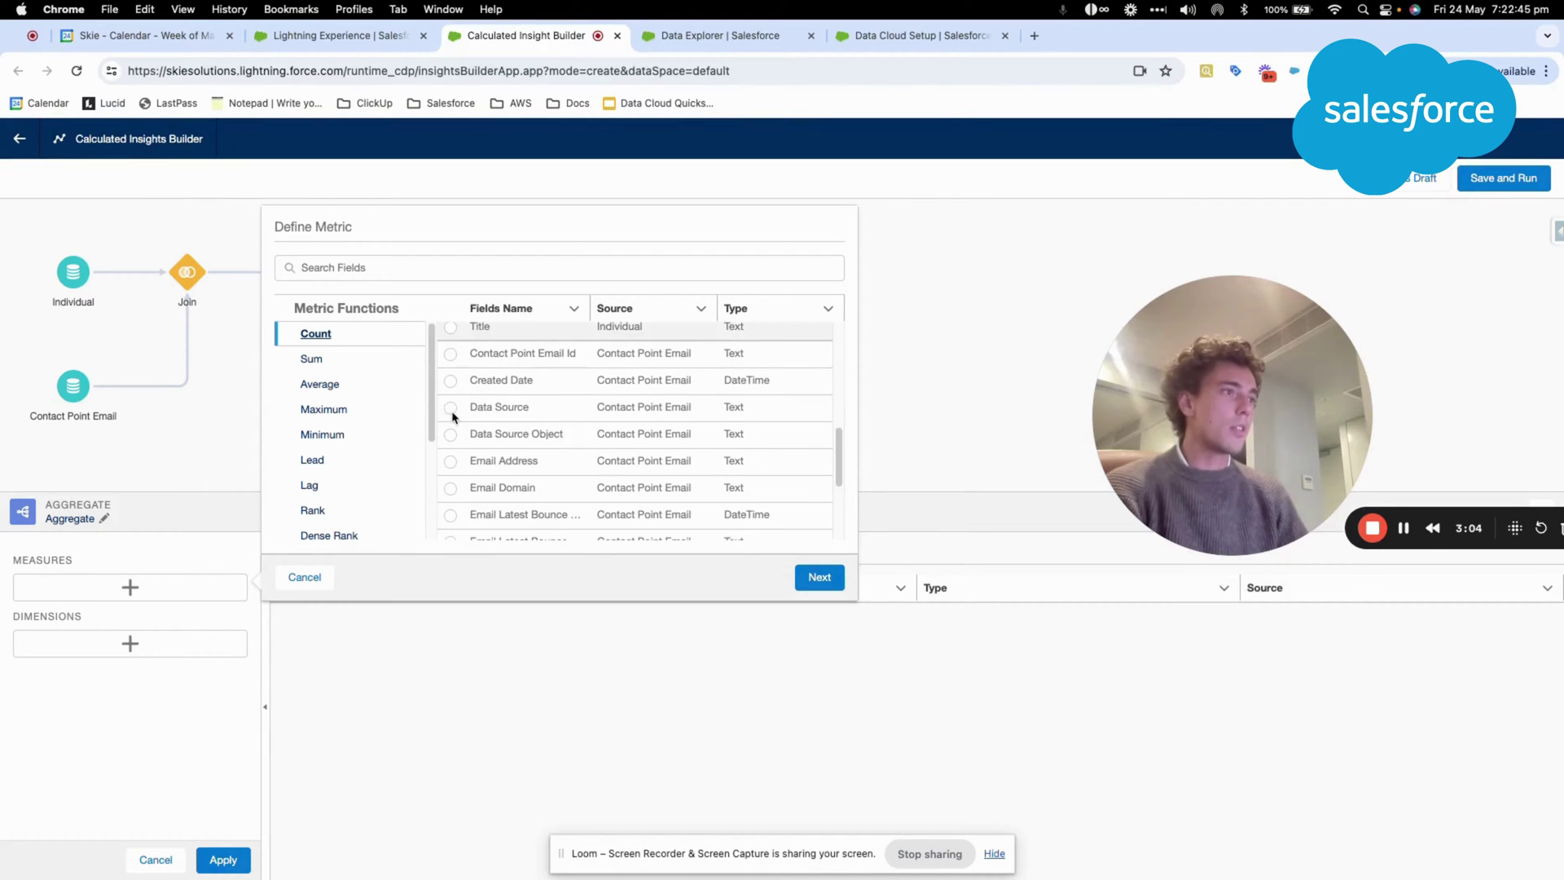
pyautogui.click(450, 461)
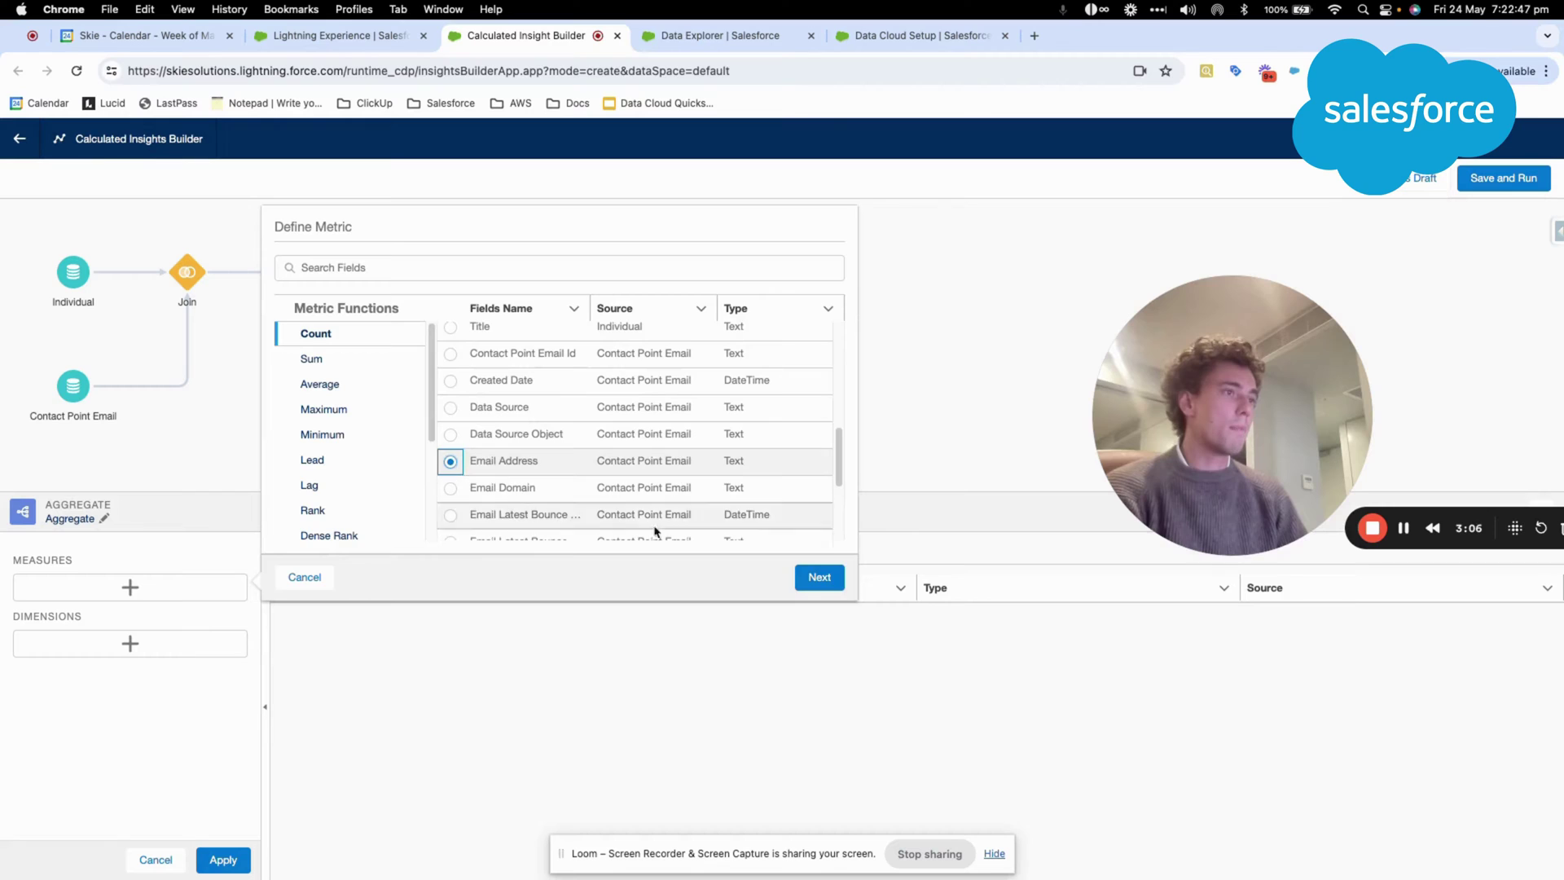
pyautogui.click(818, 577)
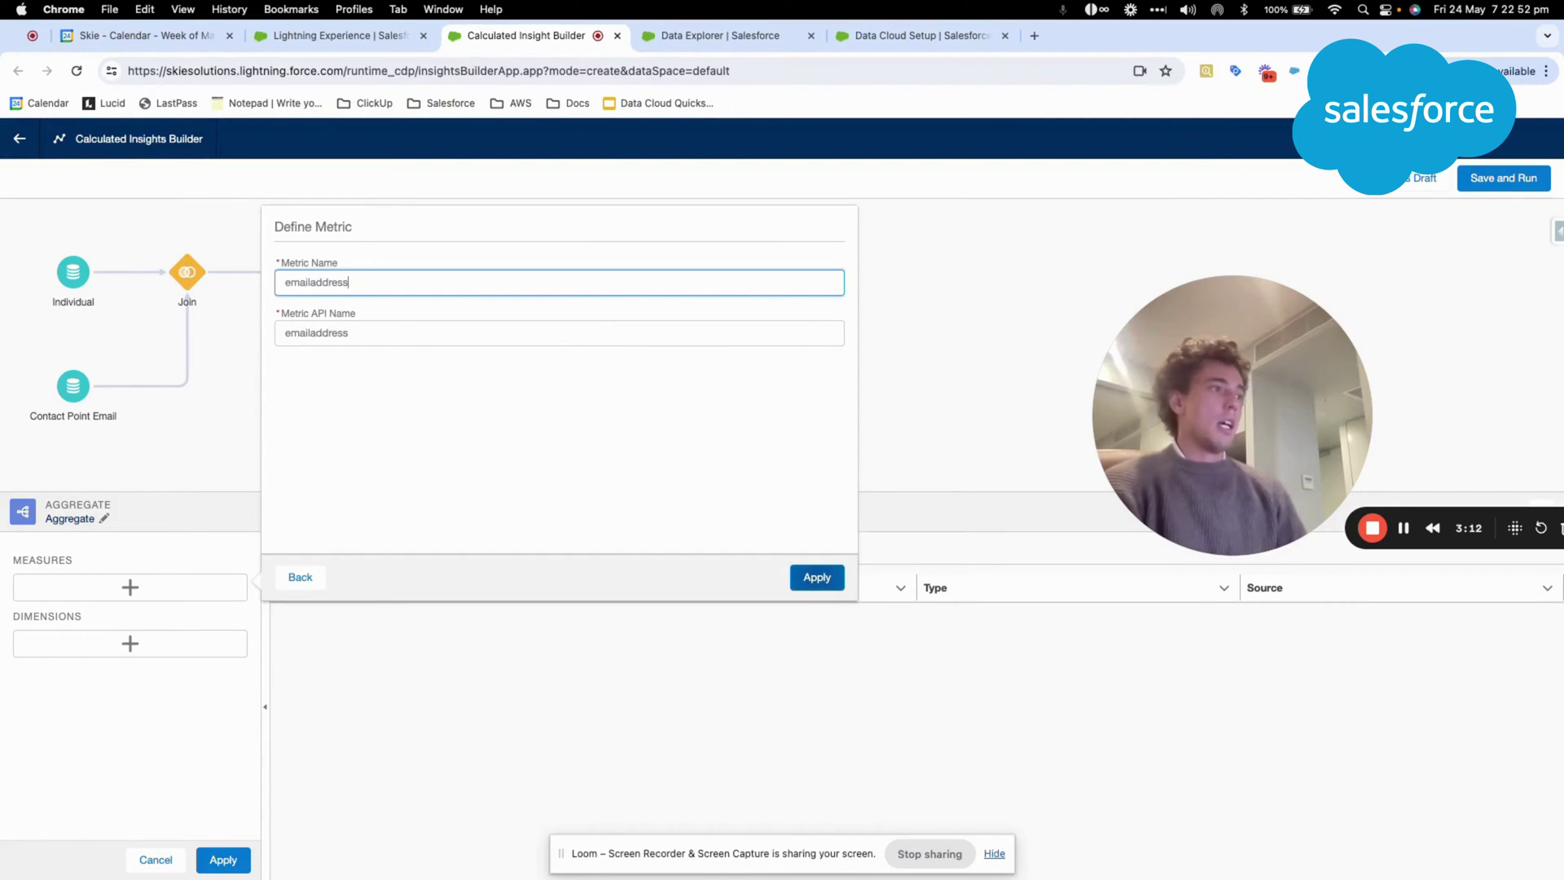
pyautogui.write('s')
pyautogui.click(817, 577)
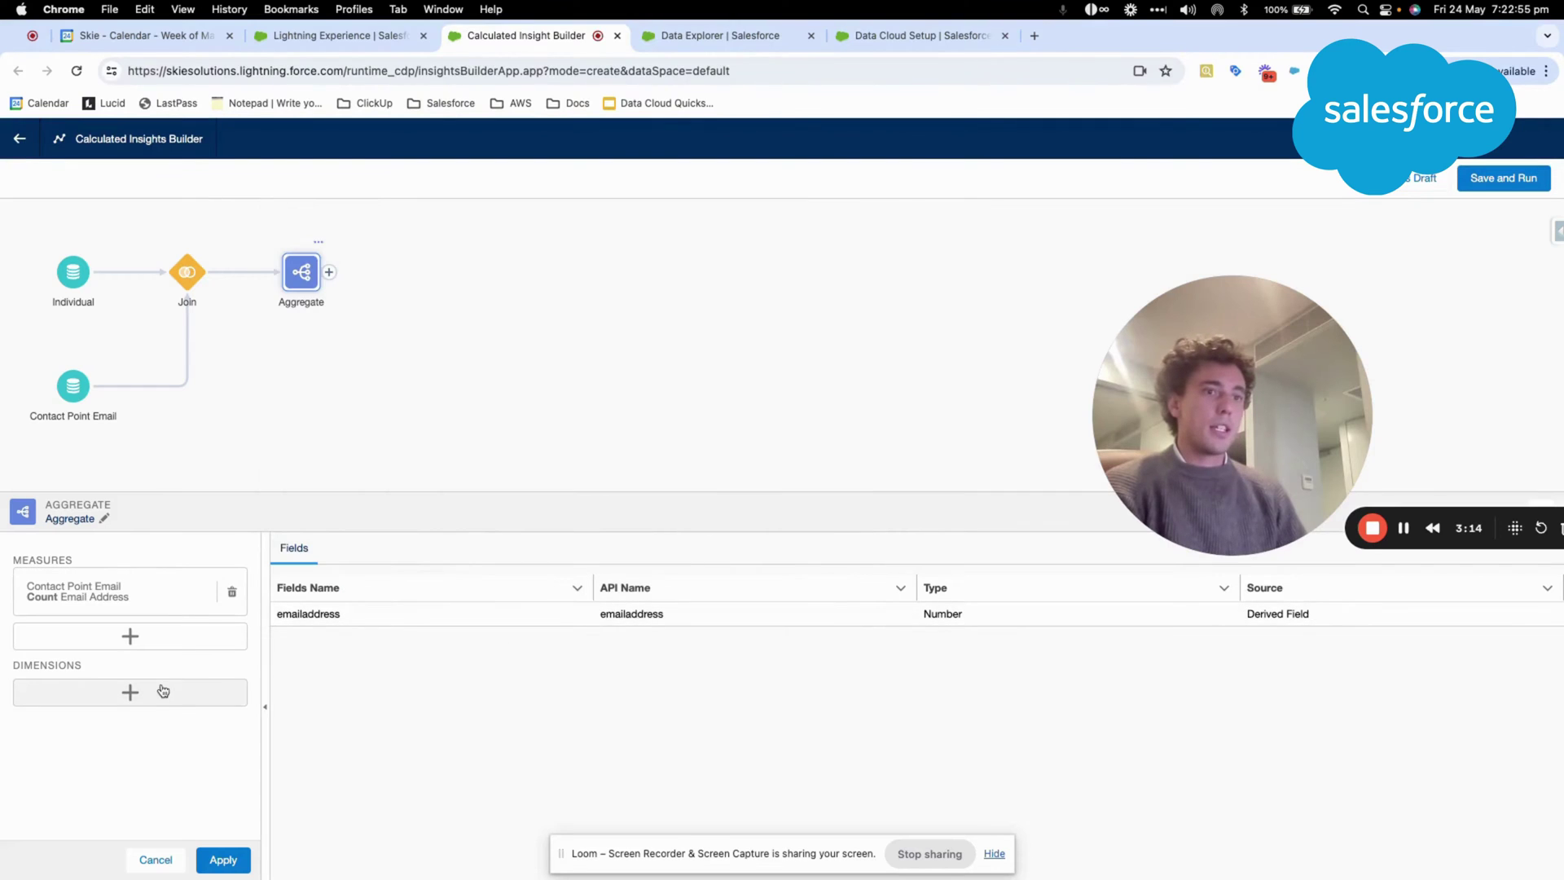
# - Pick Contact Point Email's Email Domain as a new dimension for the Aggregate step
pyautogui.click(155, 691)
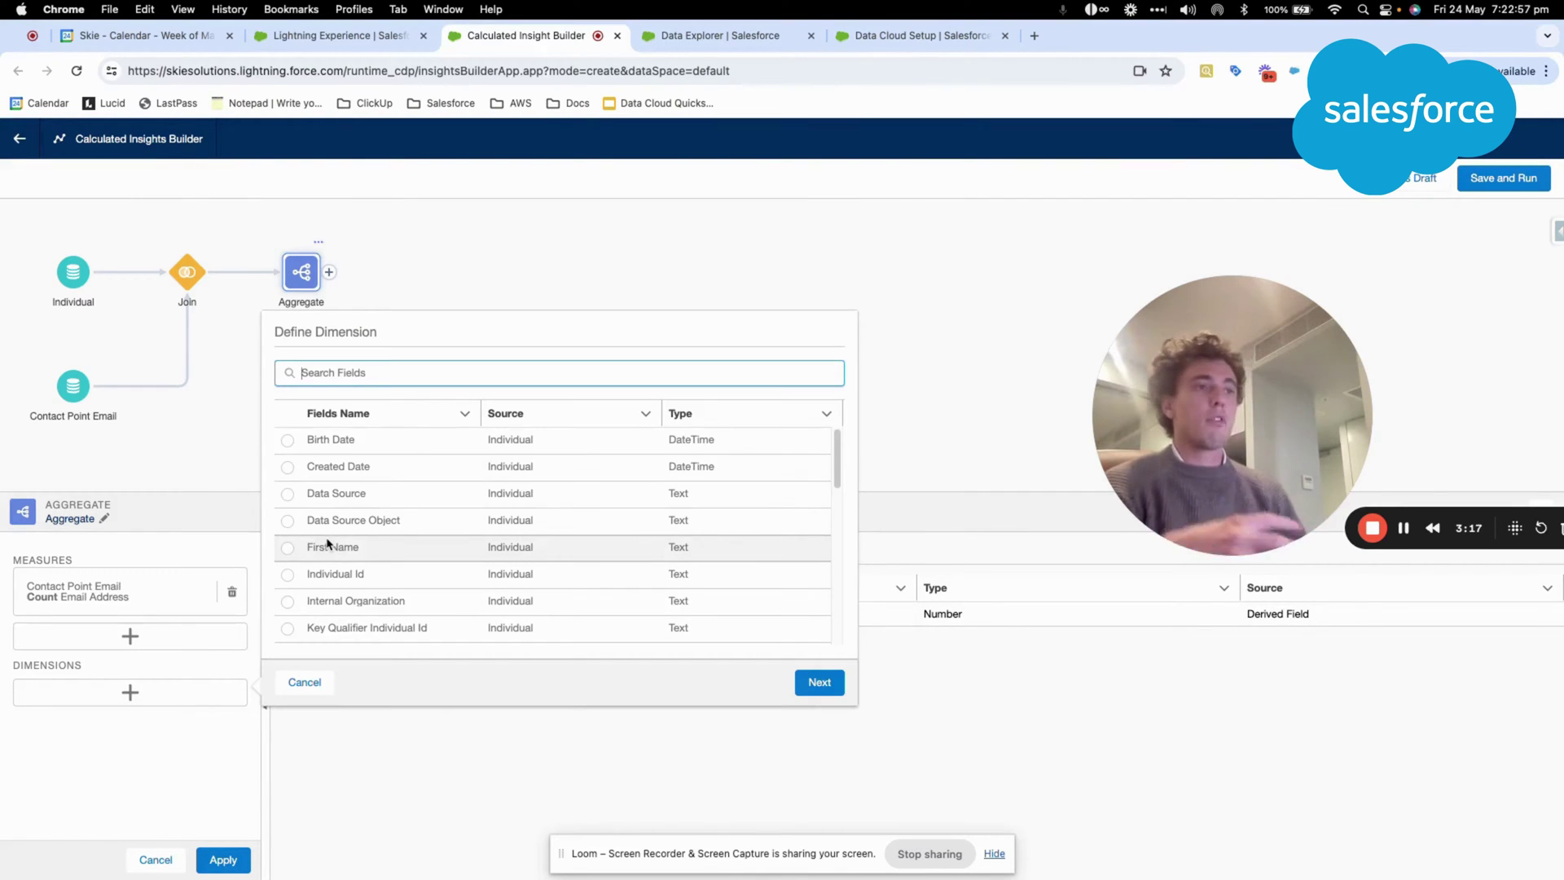
pyautogui.scroll(-1, 329, 544)
pyautogui.scroll(-10, 329, 544)
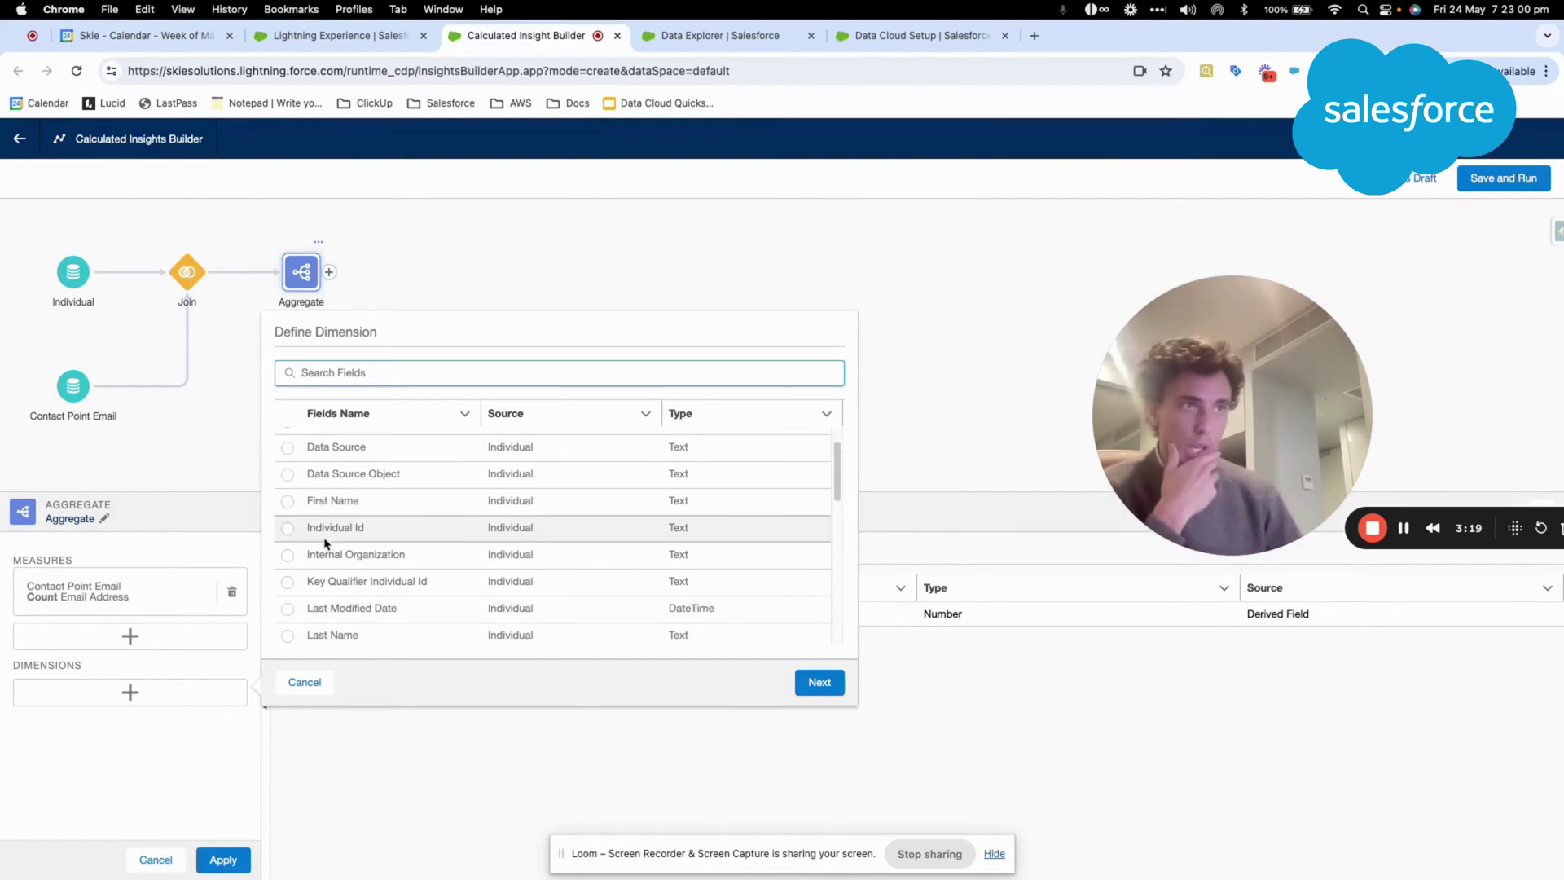
pyautogui.scroll(-2, 325, 543)
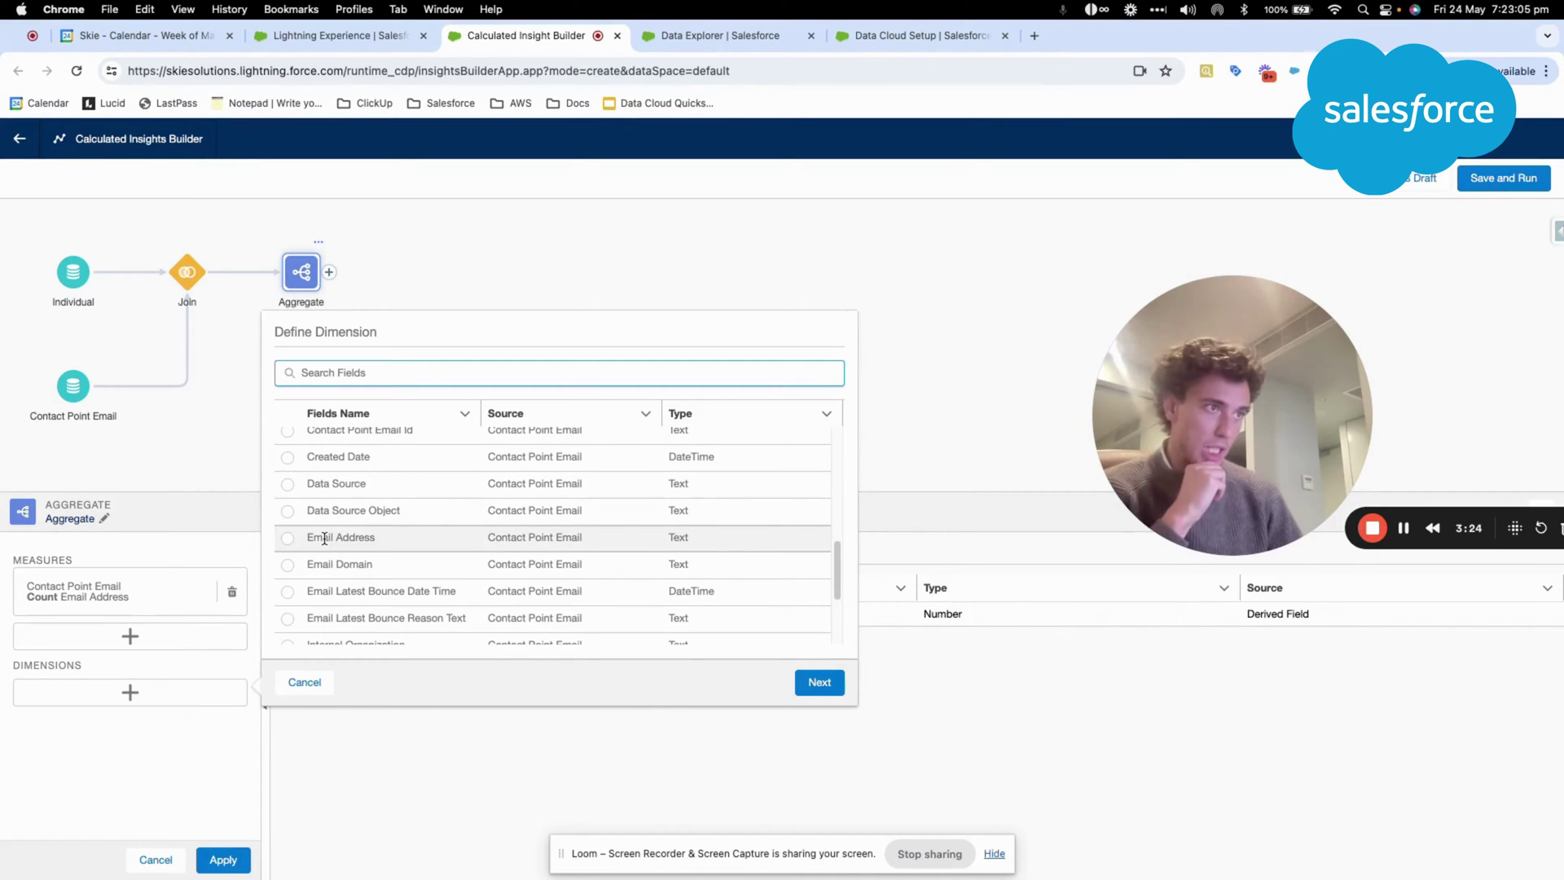
pyautogui.scroll(-5, 286, 510)
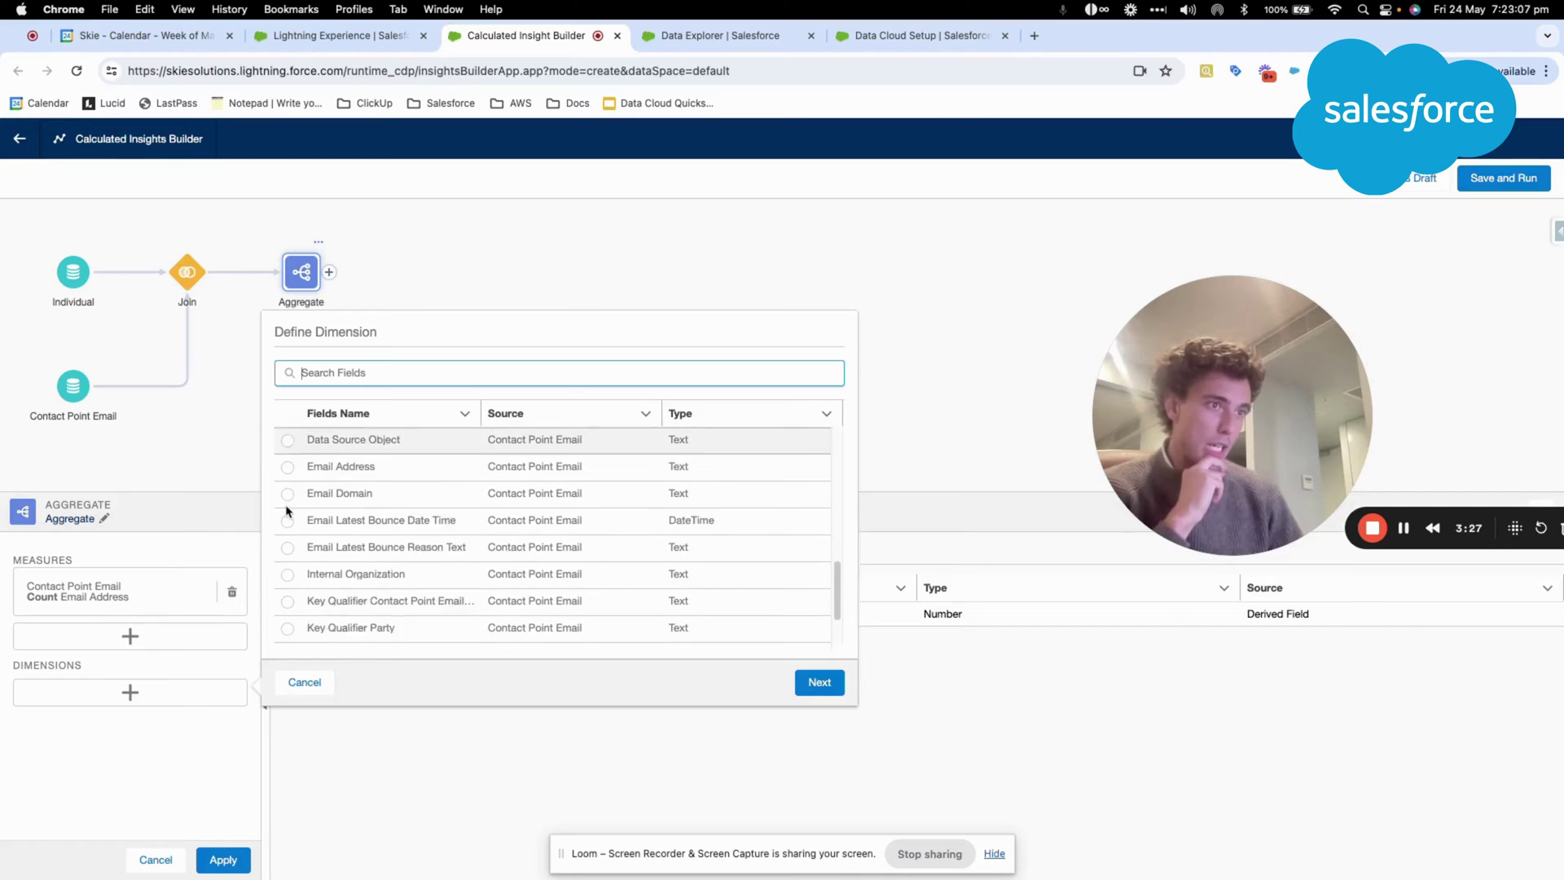
pyautogui.scroll(2, 286, 510)
pyautogui.scroll(2, 286, 511)
pyautogui.scroll(1, 286, 511)
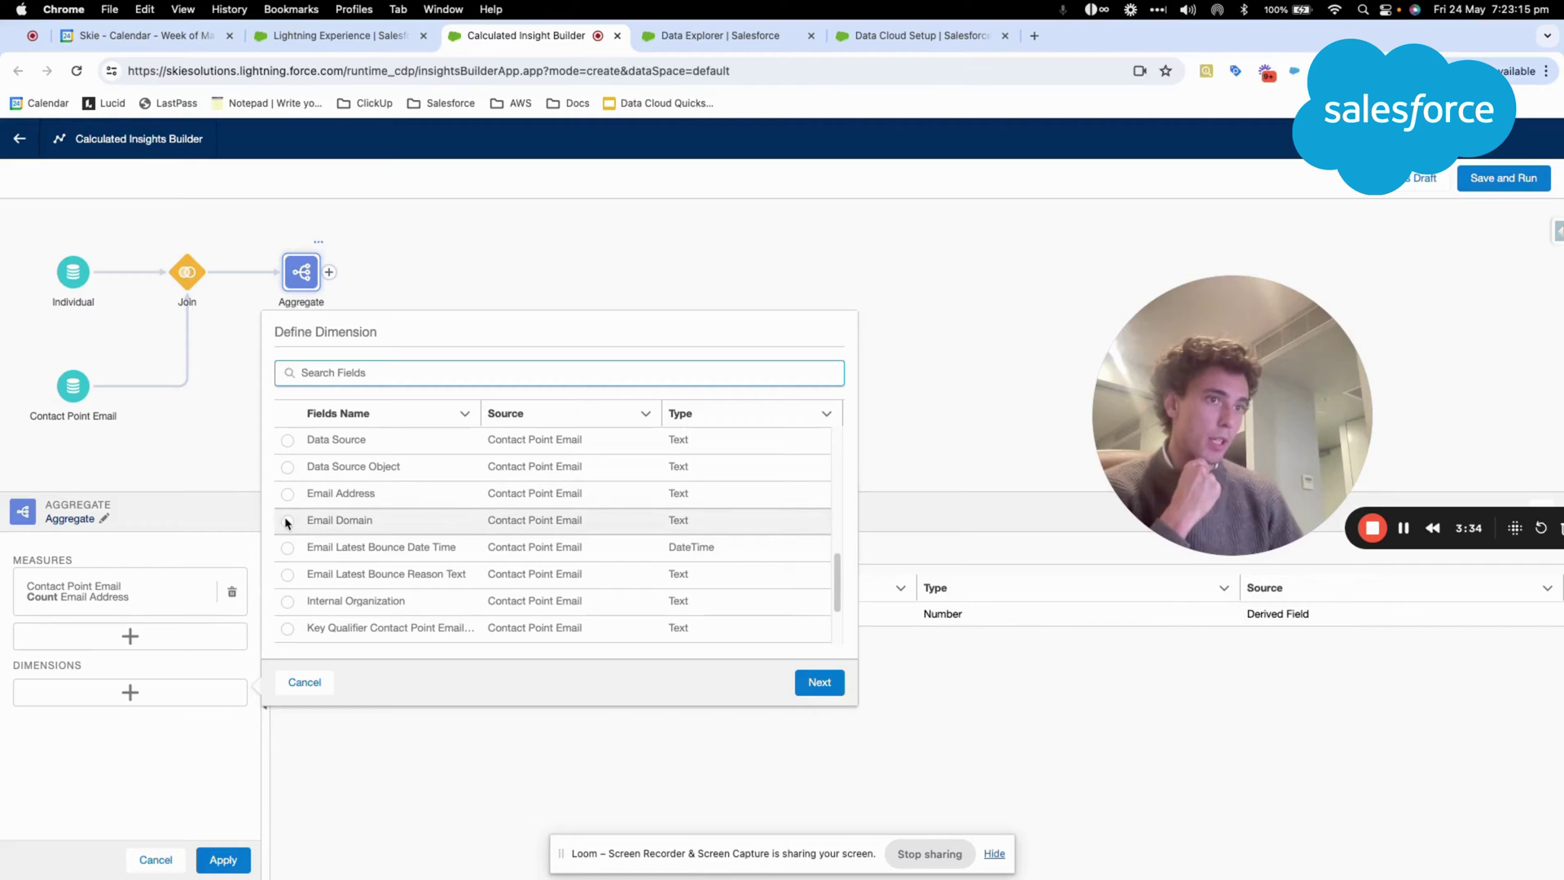
pyautogui.click(287, 521)
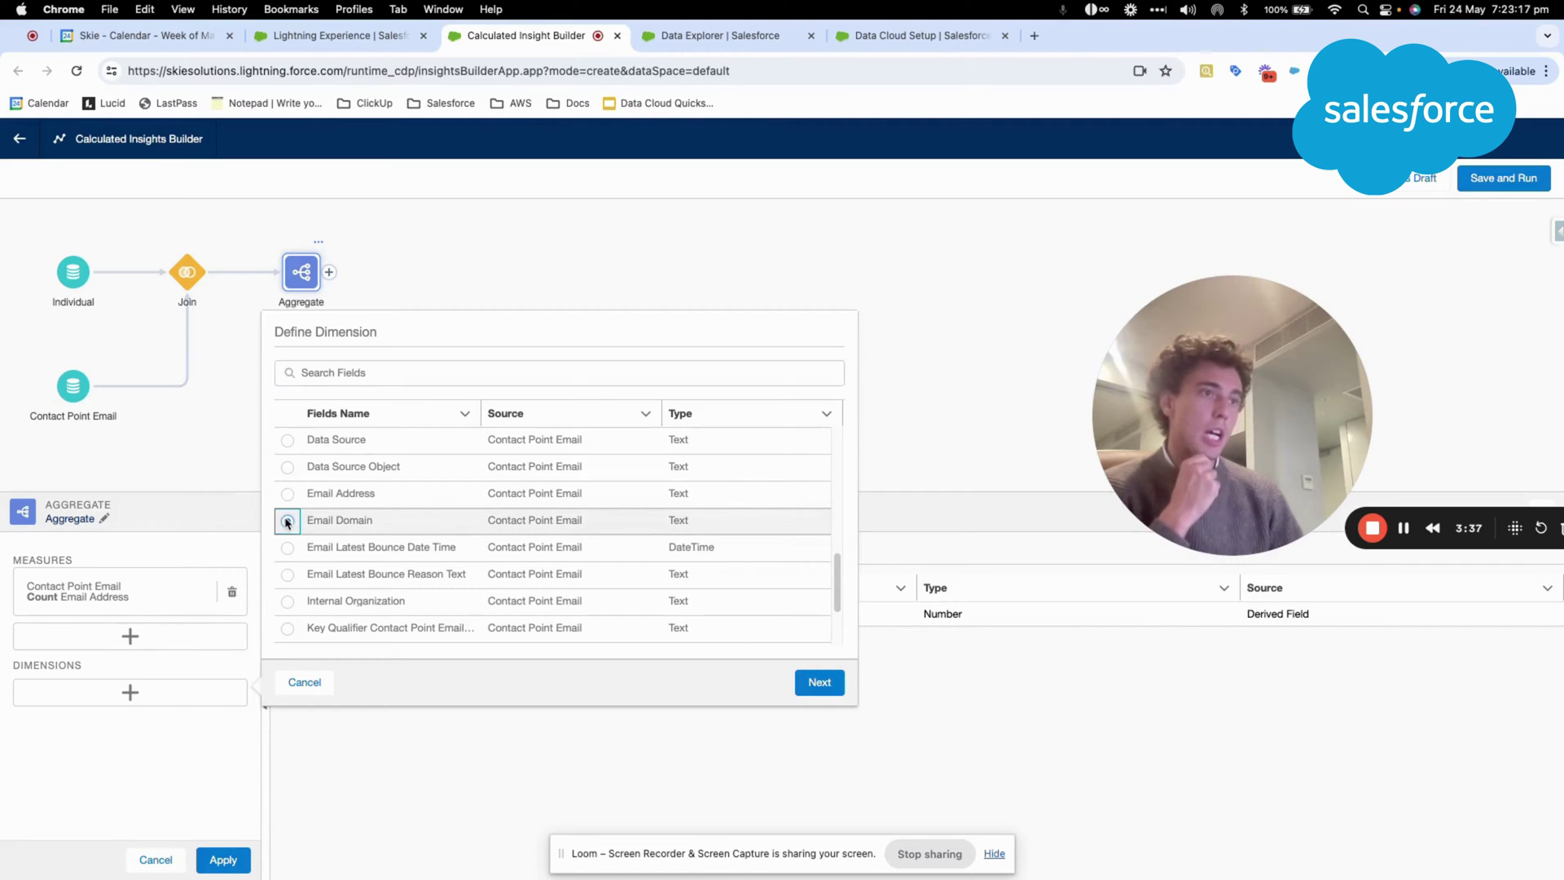
pyautogui.click(801, 687)
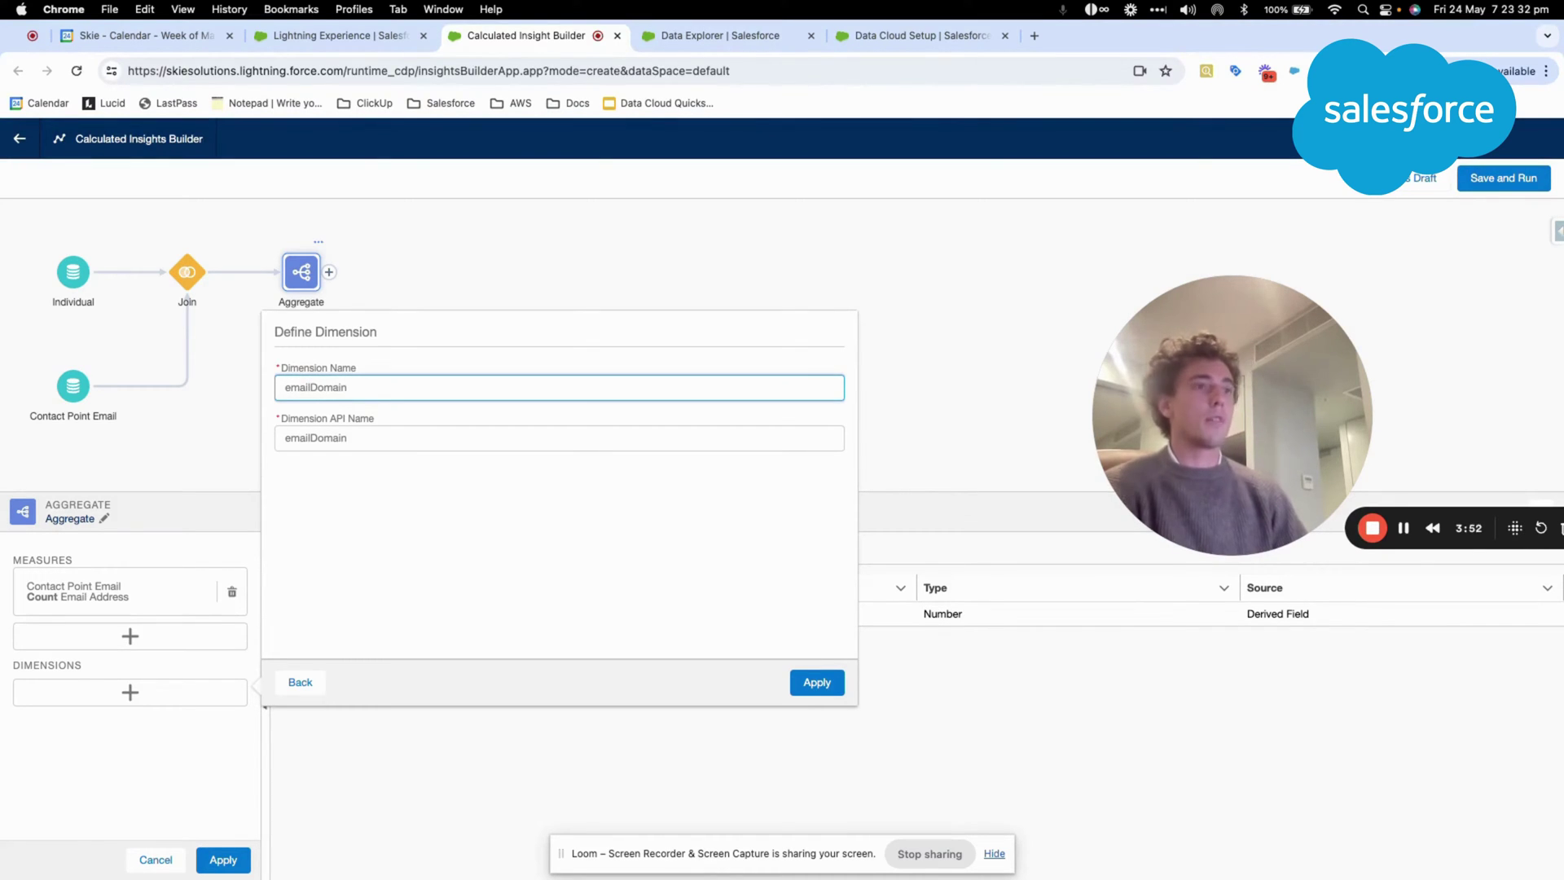
# - Save the emailDomain dimension and inspect its output field
pyautogui.click(817, 682)
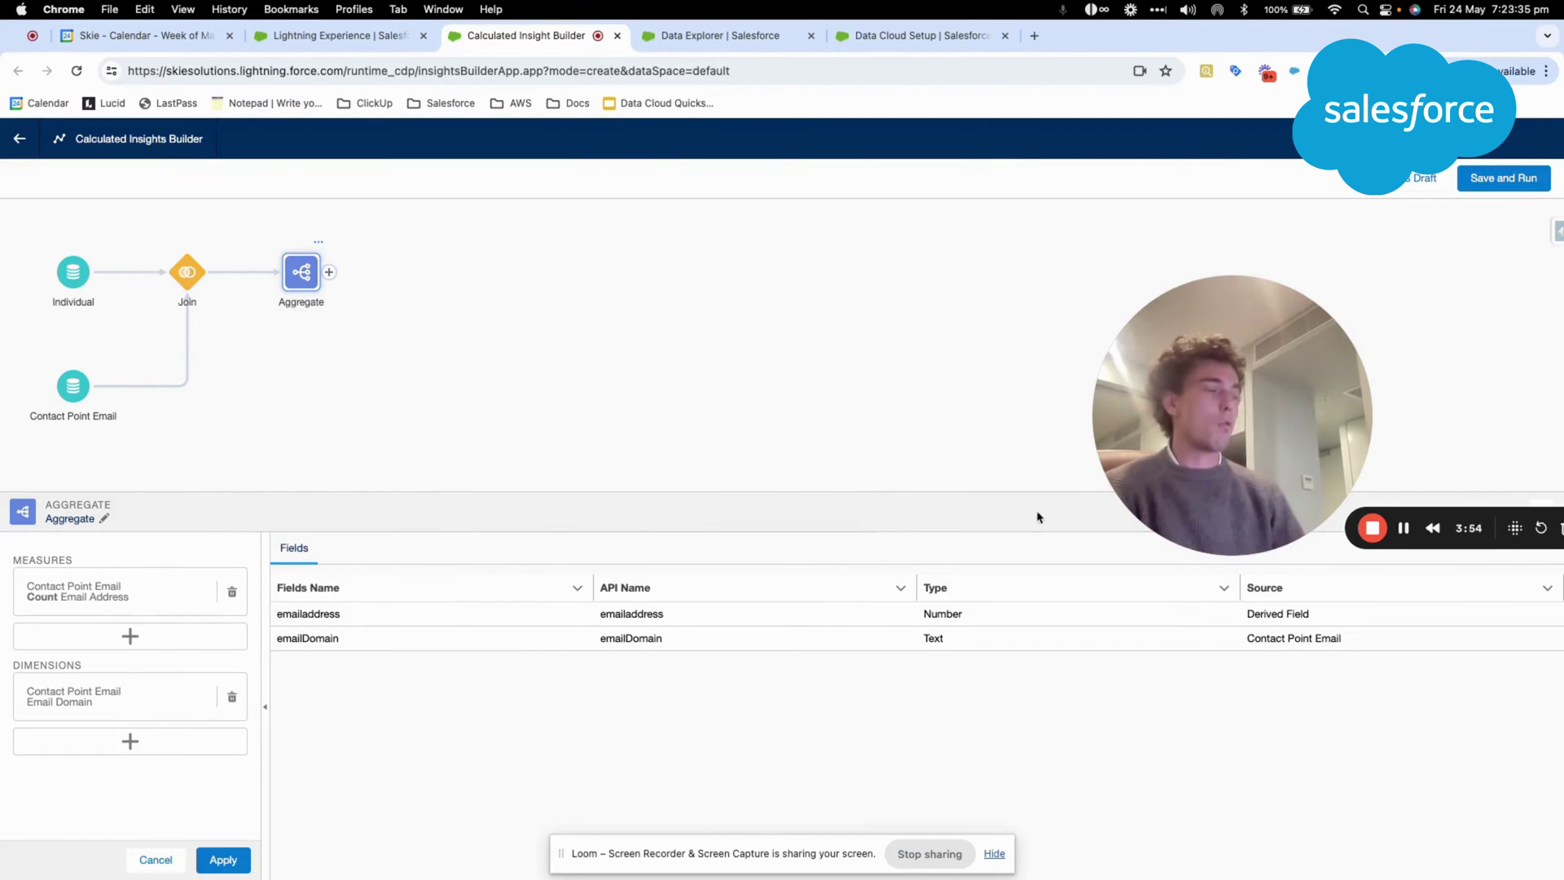
pyautogui.moveTo(1138, 447); pyautogui.dragTo(858, 540)
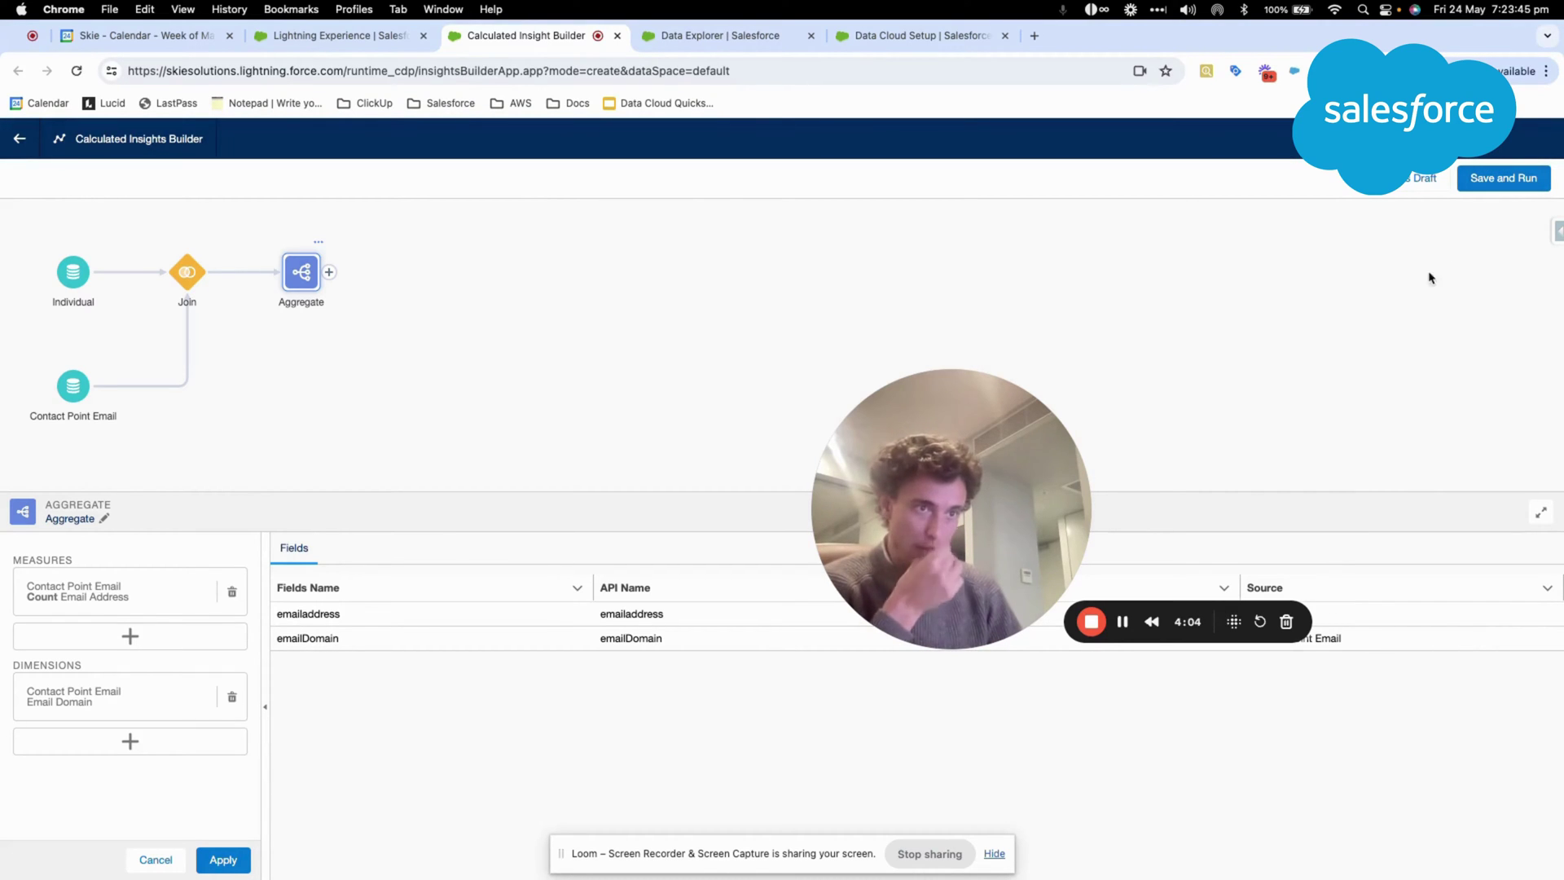
pyautogui.moveTo(1051, 499); pyautogui.dragTo(1062, 357)
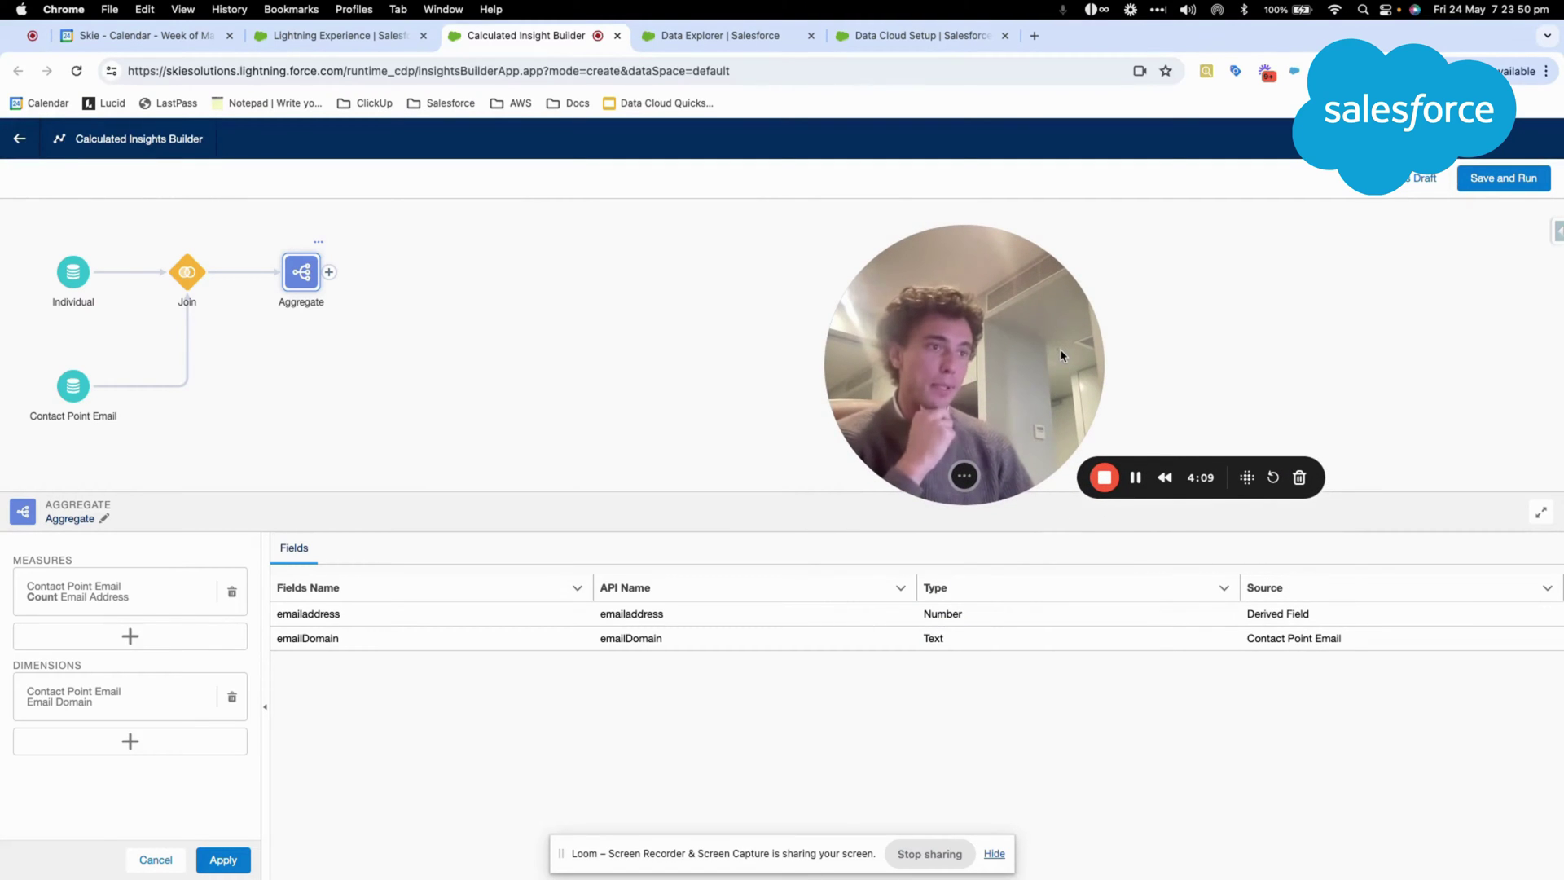
pyautogui.click(521, 640)
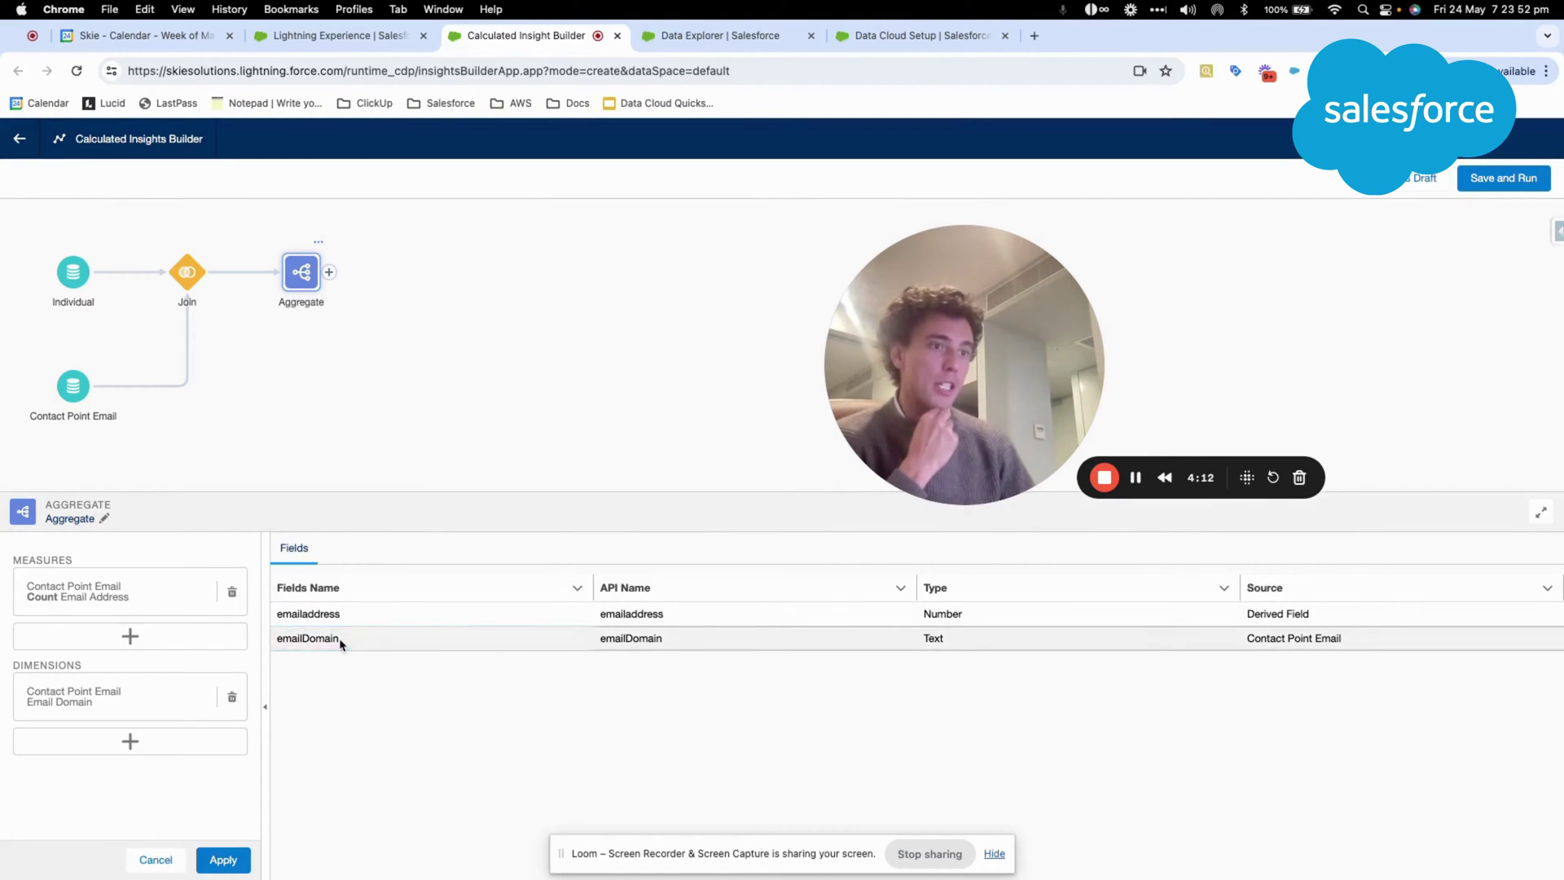
# - Delete the Email Domain dimension and start defining a replacement dimension
pyautogui.click(187, 698)
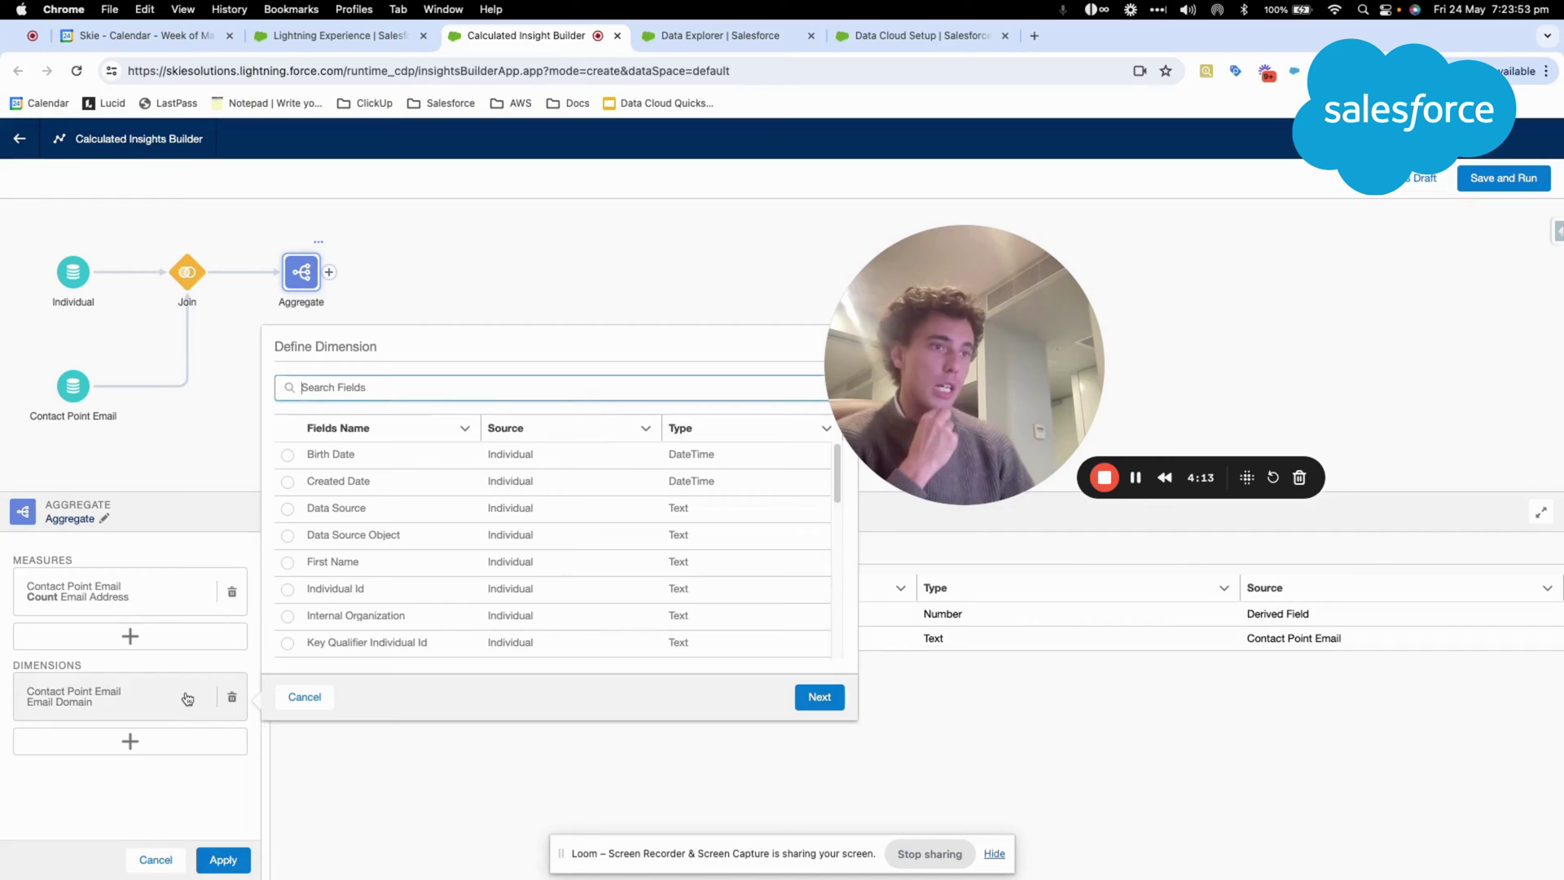
pyautogui.click(232, 698)
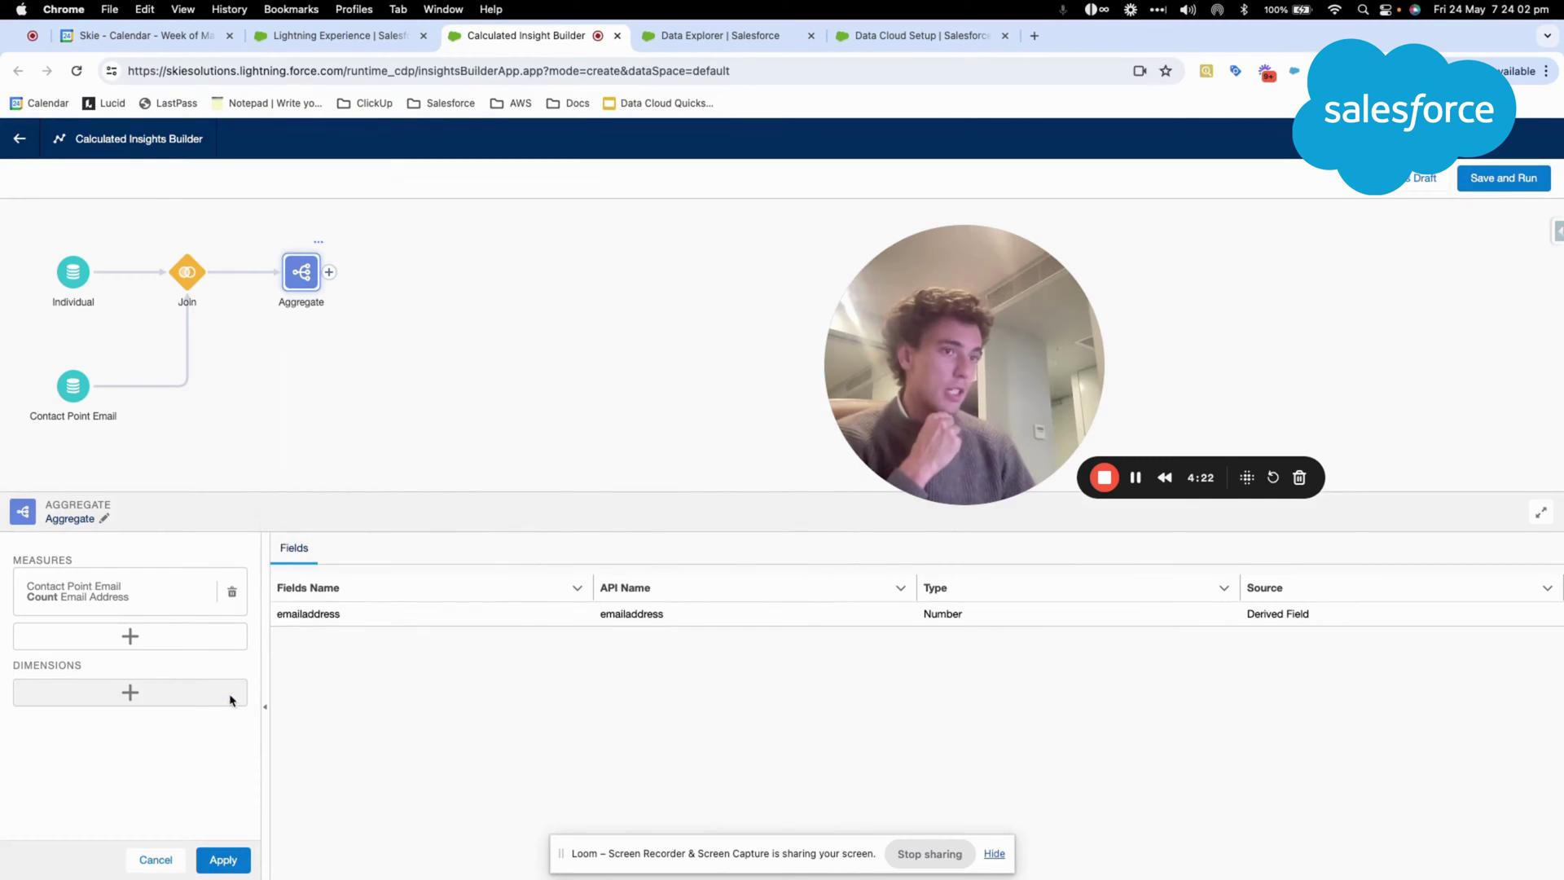
pyautogui.click(131, 692)
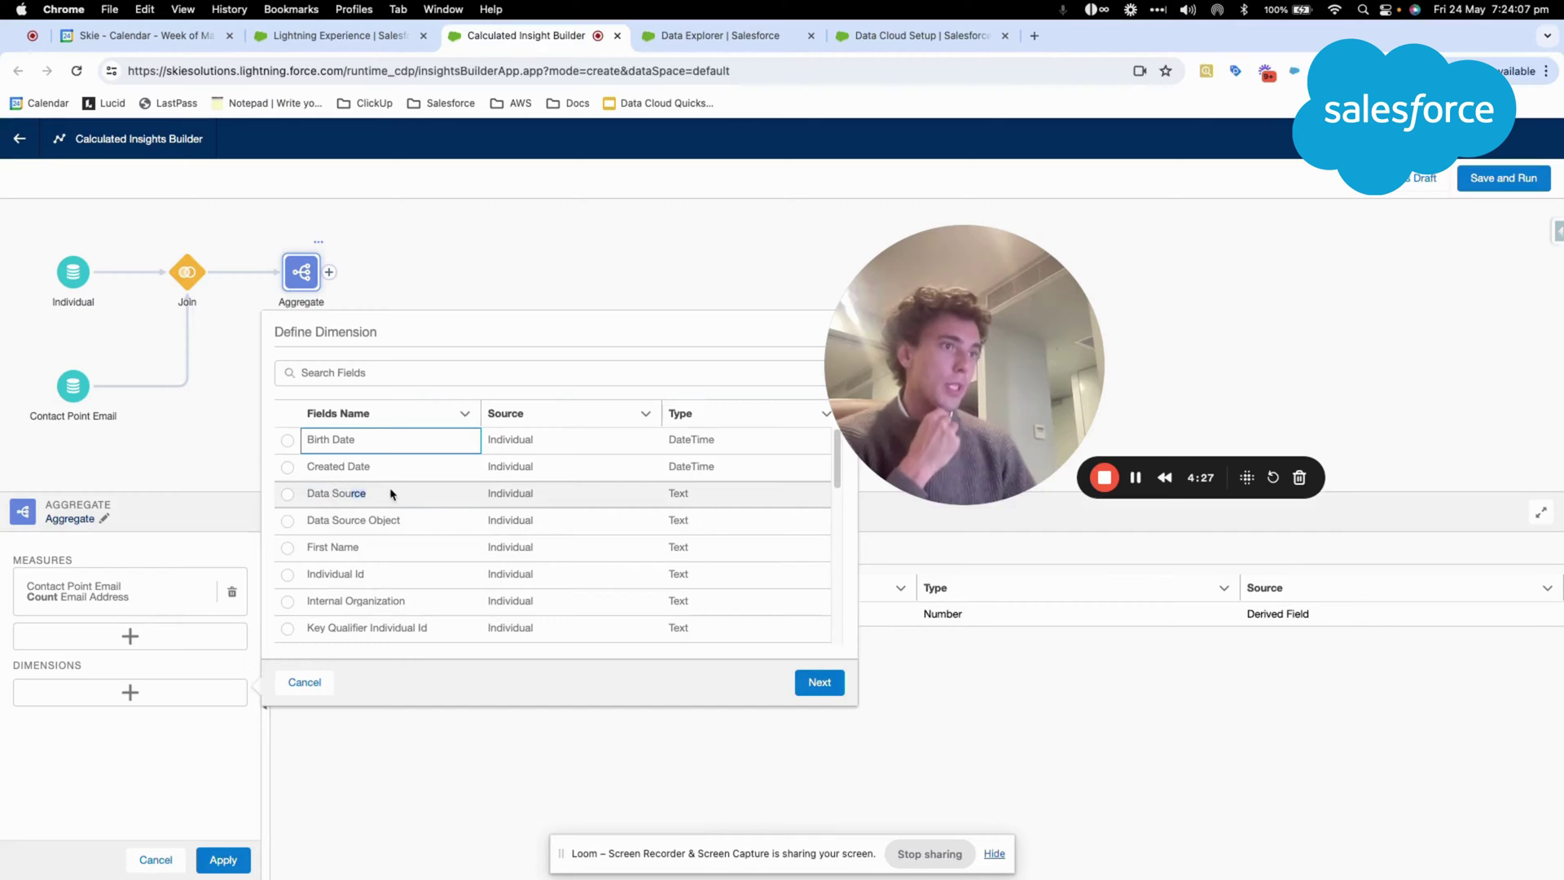
# - Open Data Explorer in the Data Cloud tab with Object Type set to Data Model Object
pyautogui.click(349, 43)
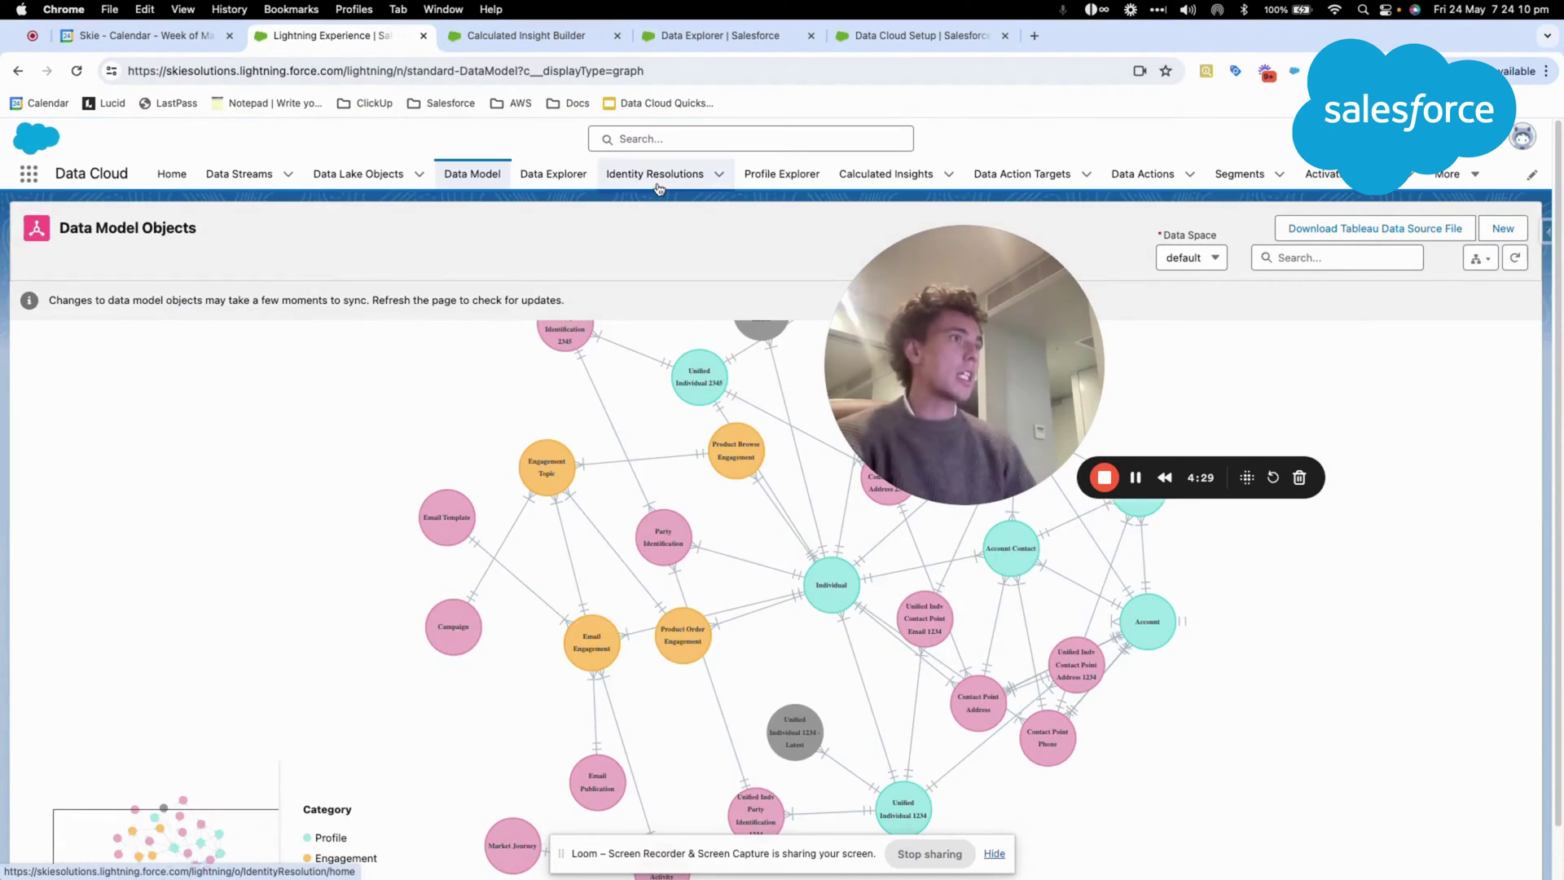
pyautogui.click(538, 186)
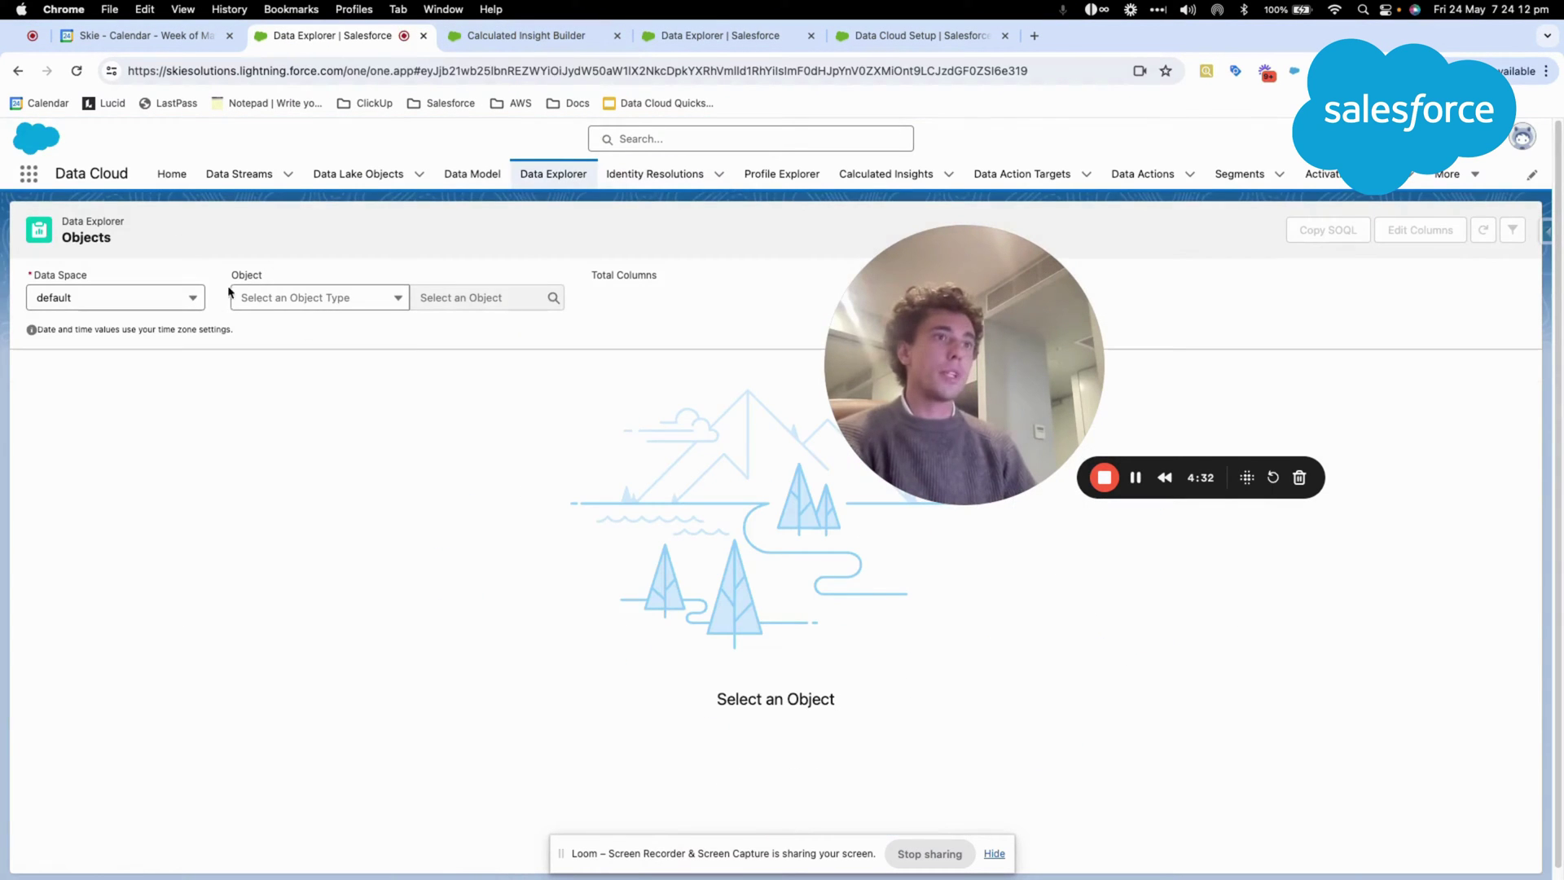
pyautogui.click(258, 295)
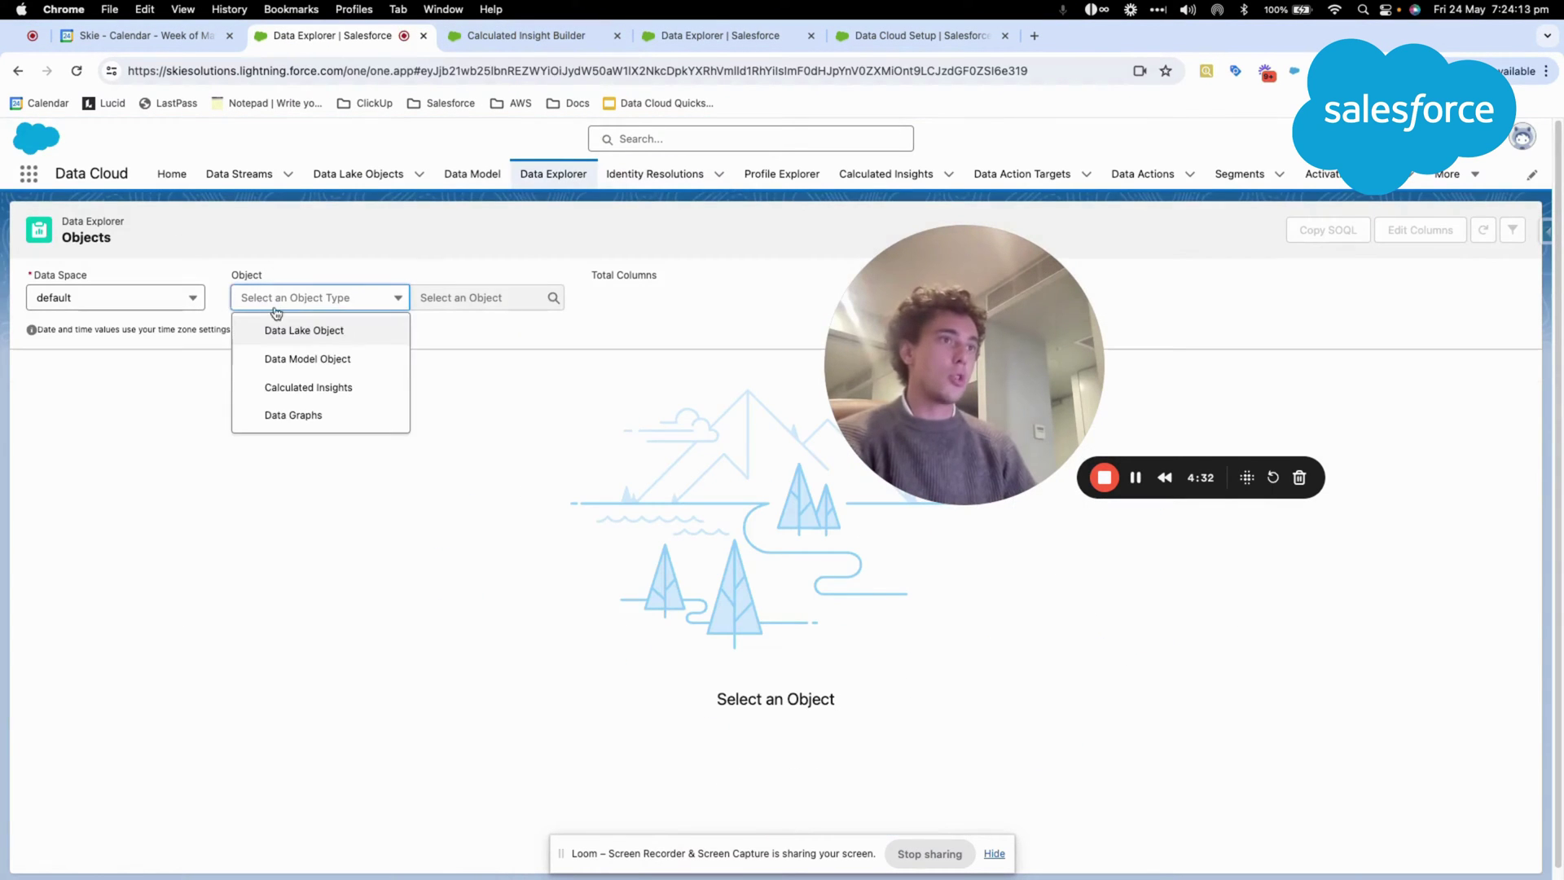
pyautogui.click(308, 360)
pyautogui.click(439, 295)
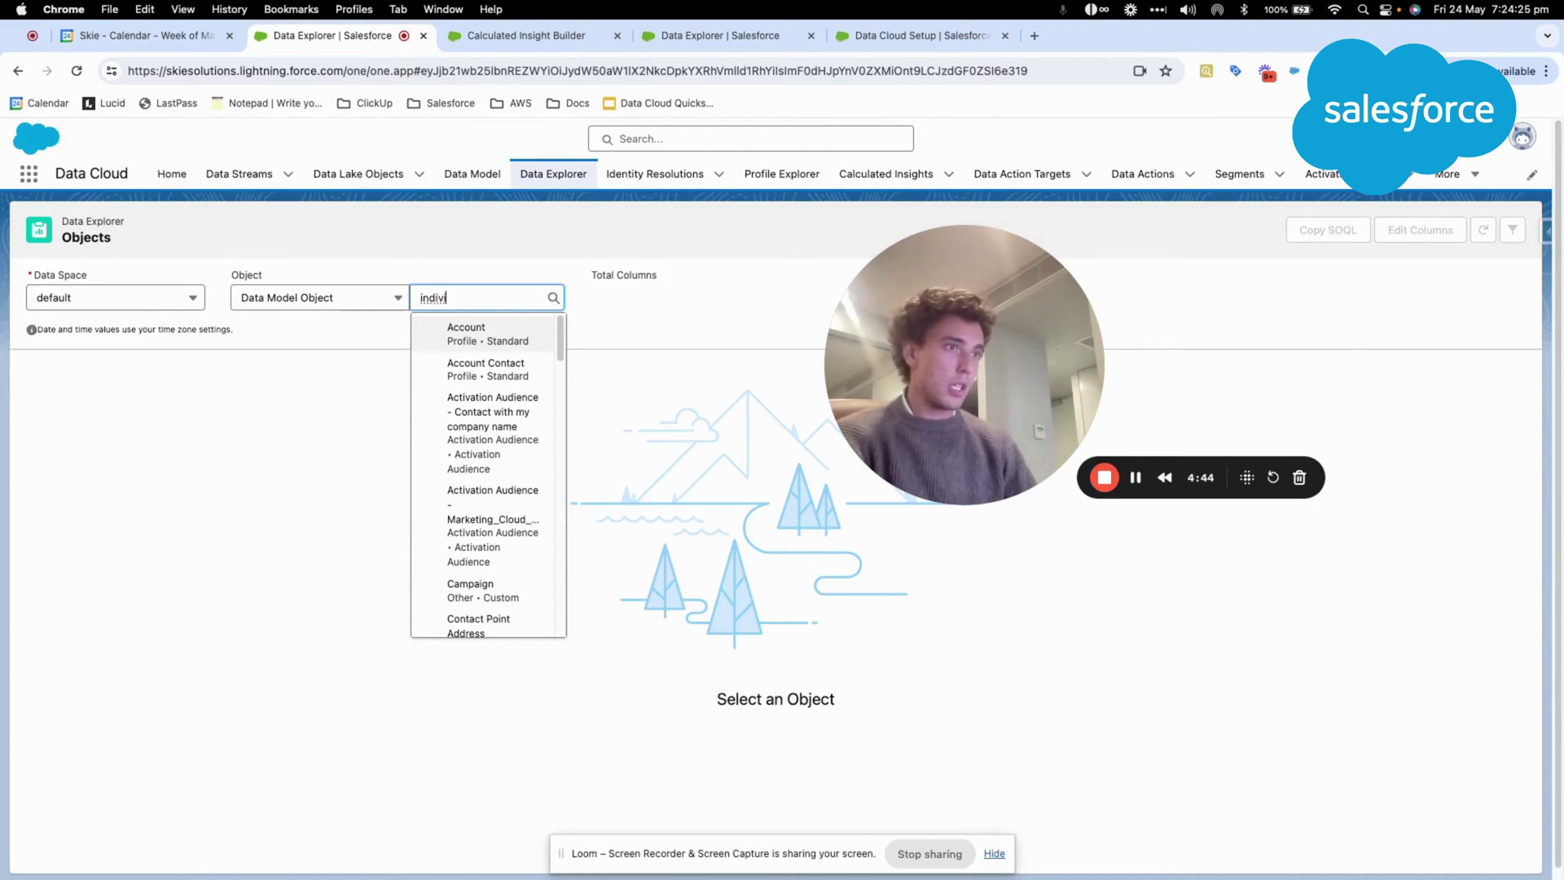
pyautogui.press('Return')
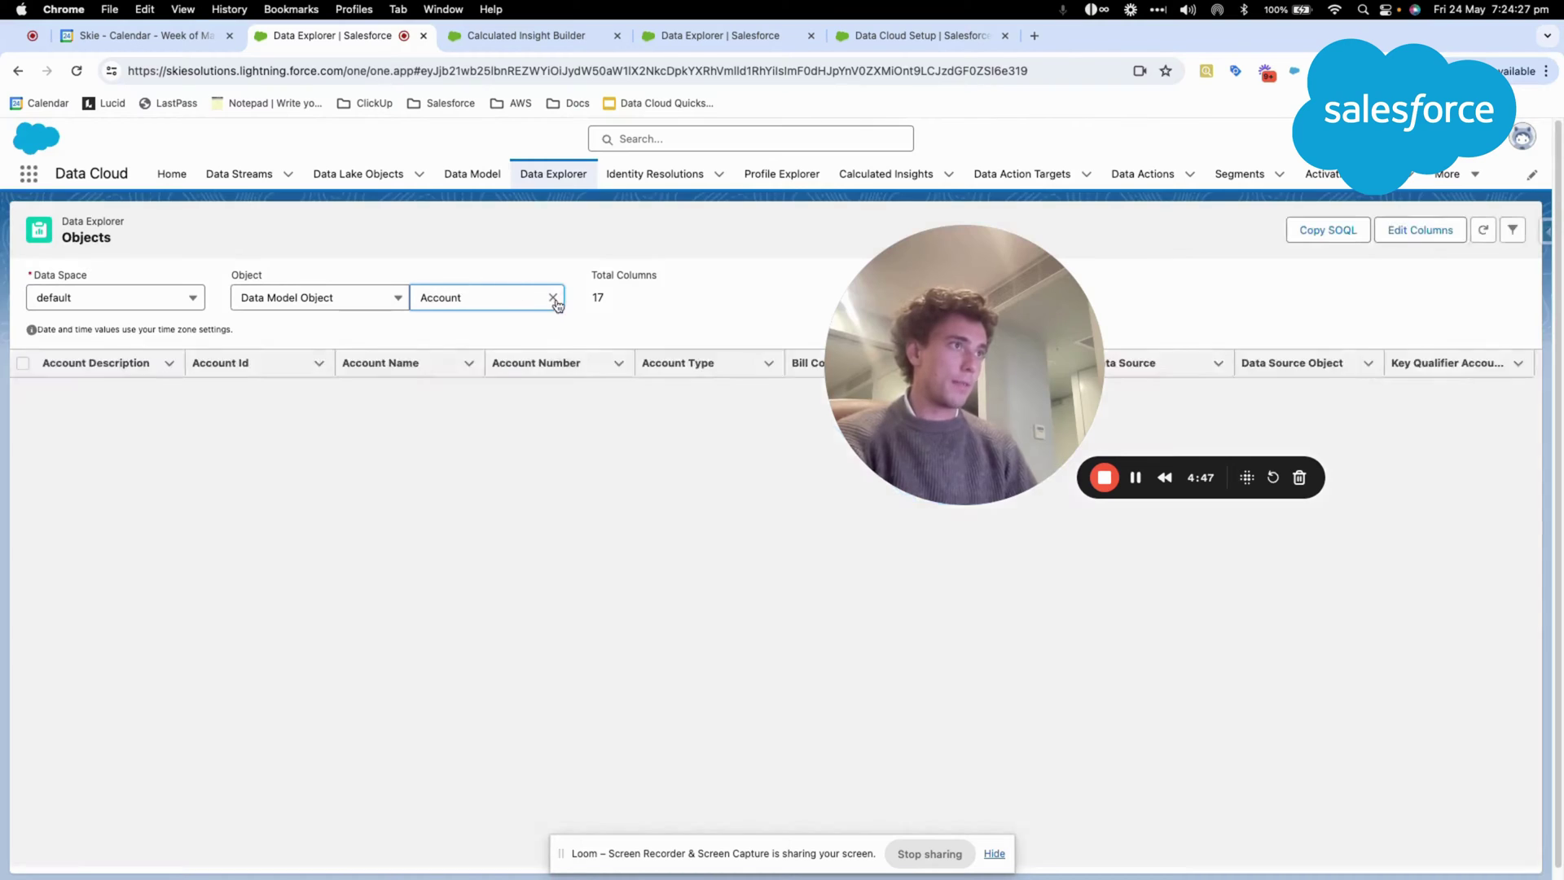
pyautogui.click(554, 298)
# - Select the Individual object and browse its records' Data Source values
pyautogui.scroll(-4, 491, 395)
pyautogui.scroll(-4, 491, 395)
pyautogui.click(499, 586)
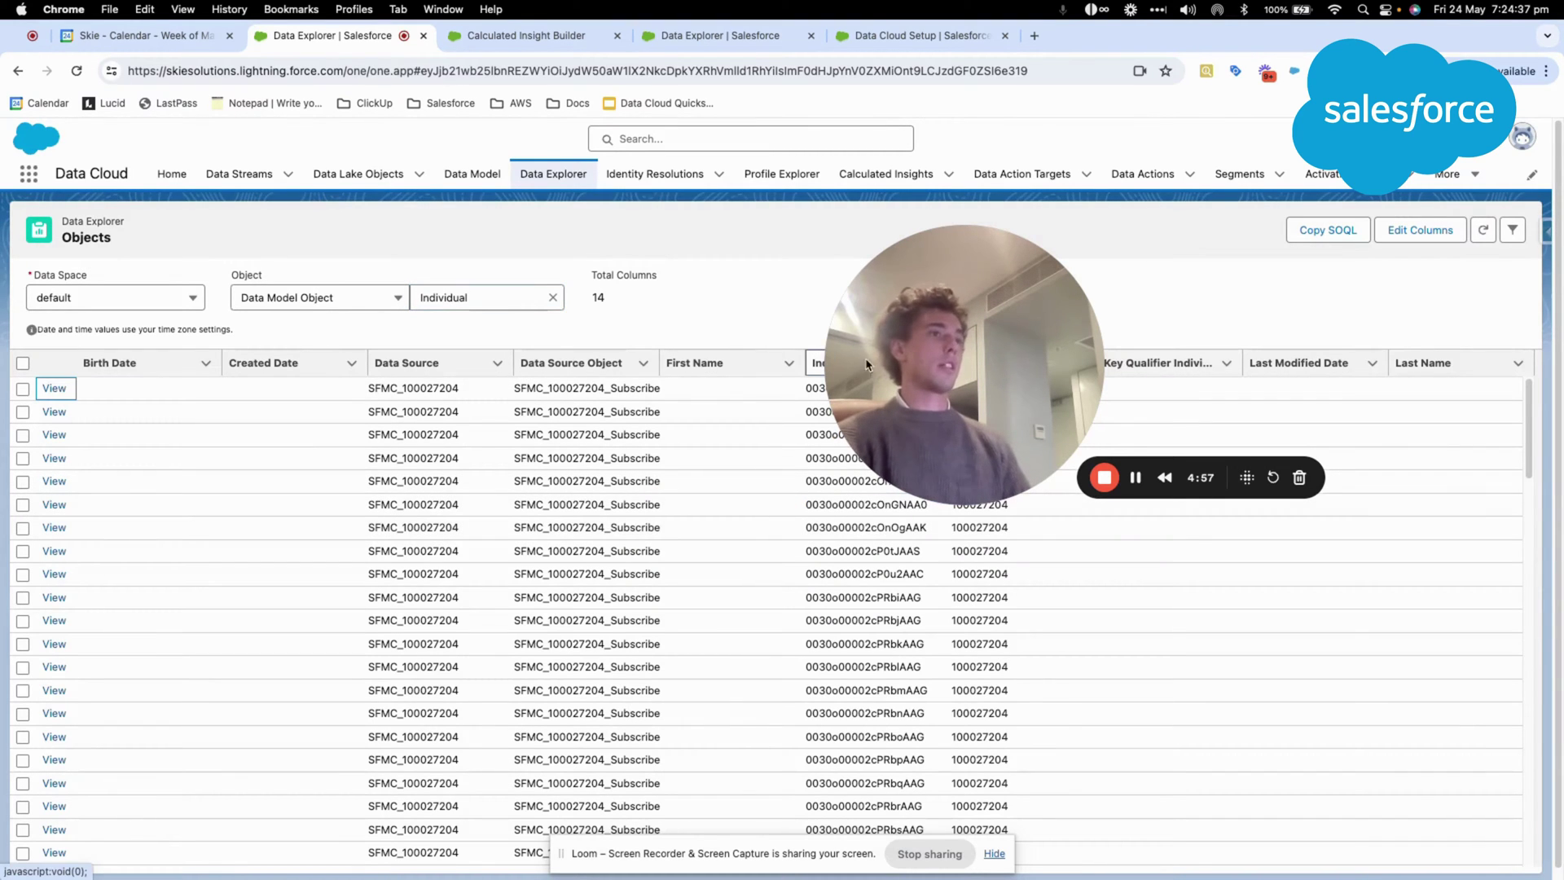
pyautogui.moveTo(964, 408); pyautogui.dragTo(1068, 400)
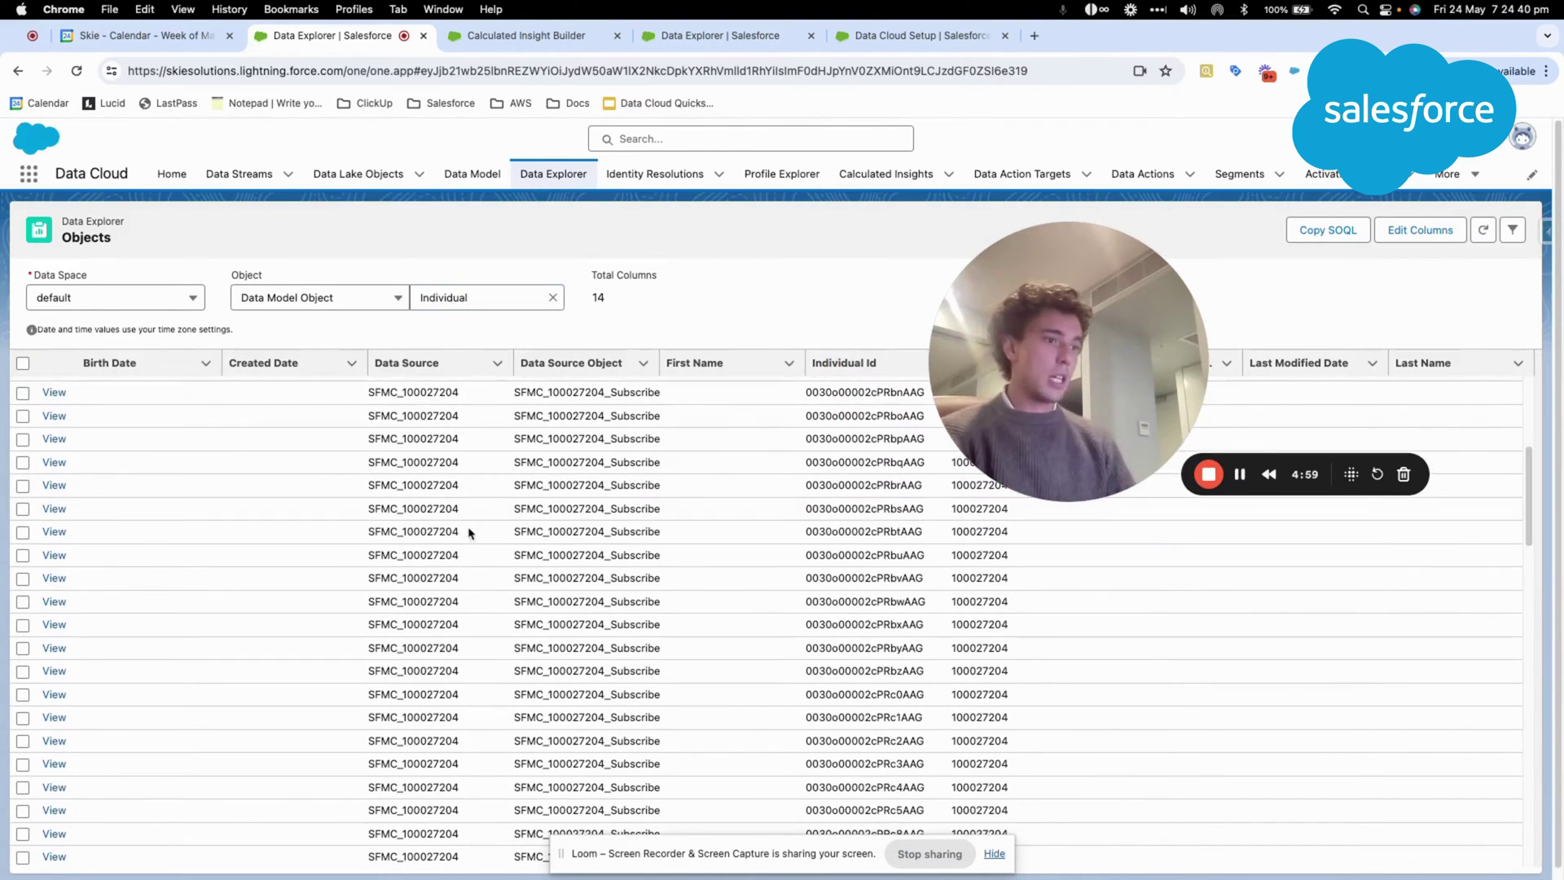
pyautogui.scroll(-3, 429, 786)
pyautogui.scroll(3, 429, 766)
pyautogui.moveTo(984, 390); pyautogui.dragTo(1208, 415)
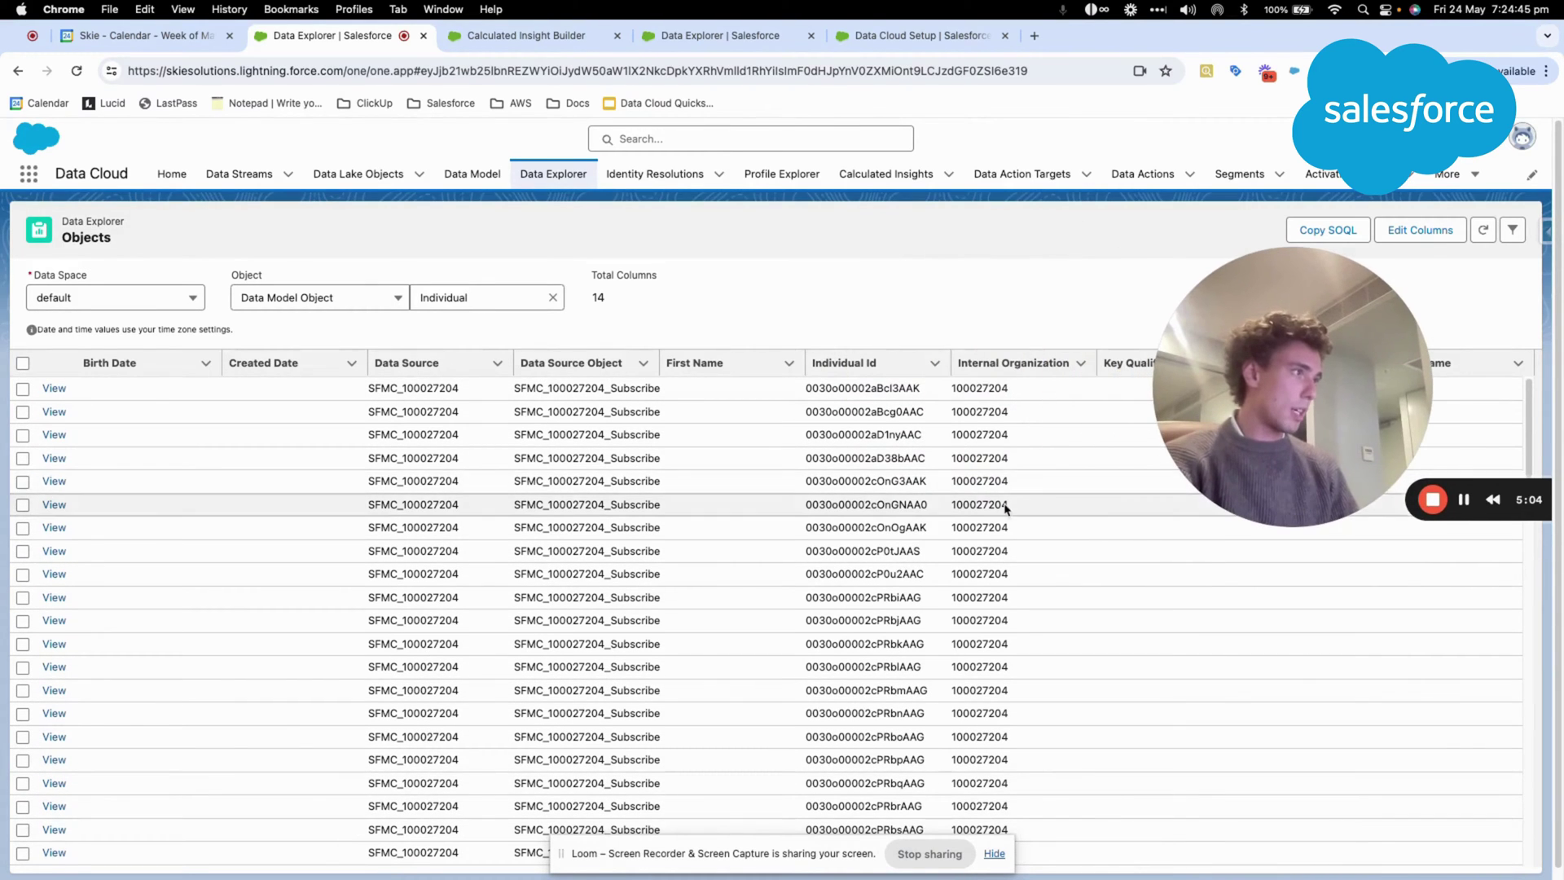
pyautogui.scroll(-10, 991, 506)
pyautogui.scroll(5, 993, 509)
pyautogui.scroll(-5, 400, 442)
pyautogui.scroll(5, 400, 450)
# - Add a dimension named DataSource on the Individual's Data Source field to the aggregate
pyautogui.click(525, 35)
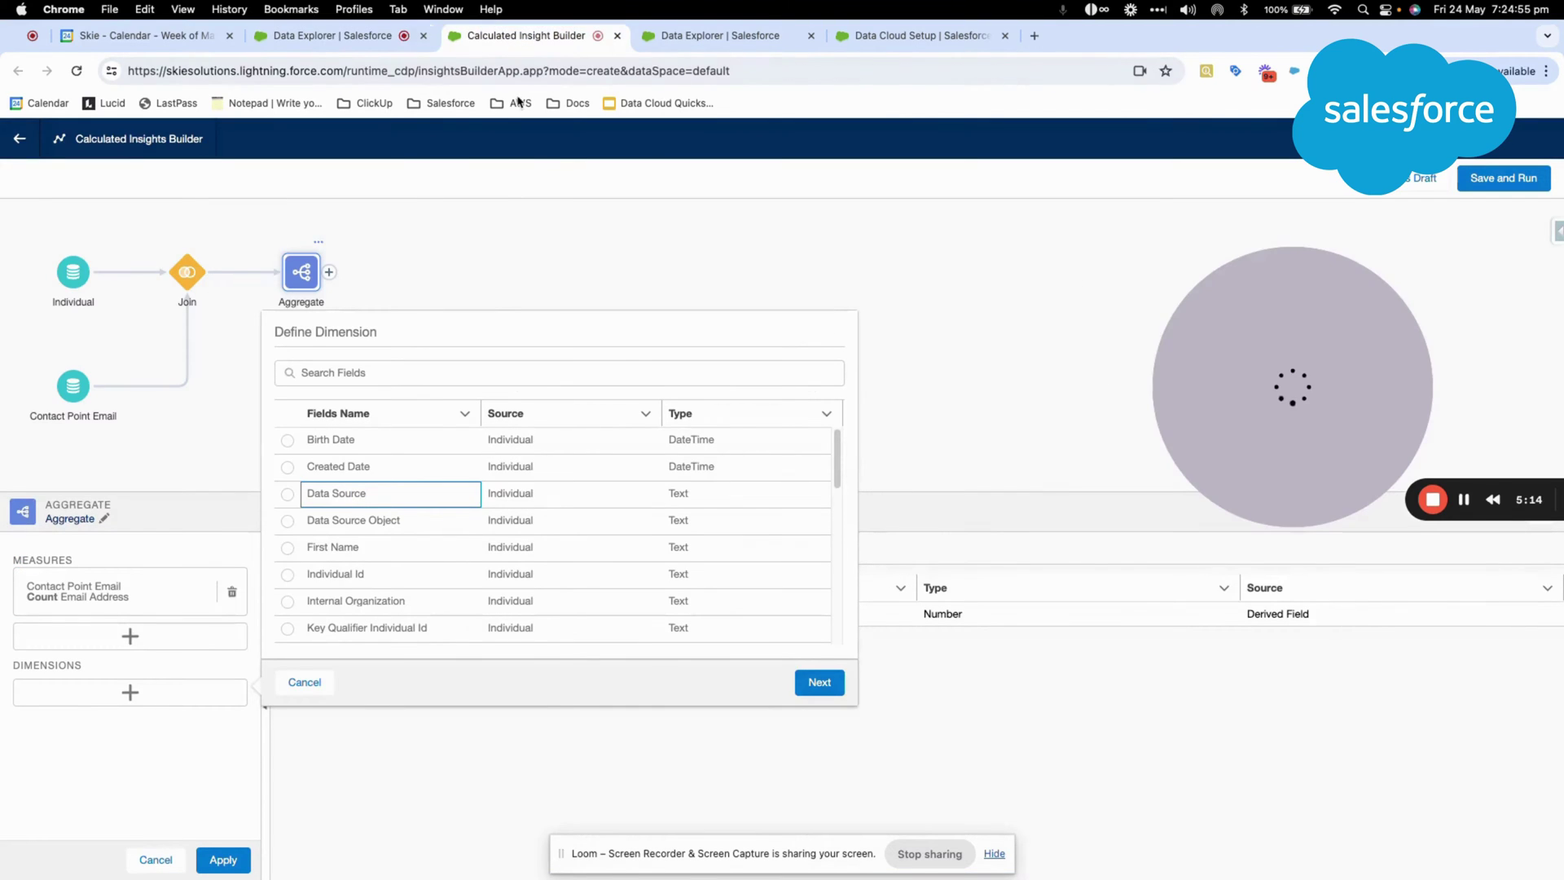
pyautogui.click(289, 495)
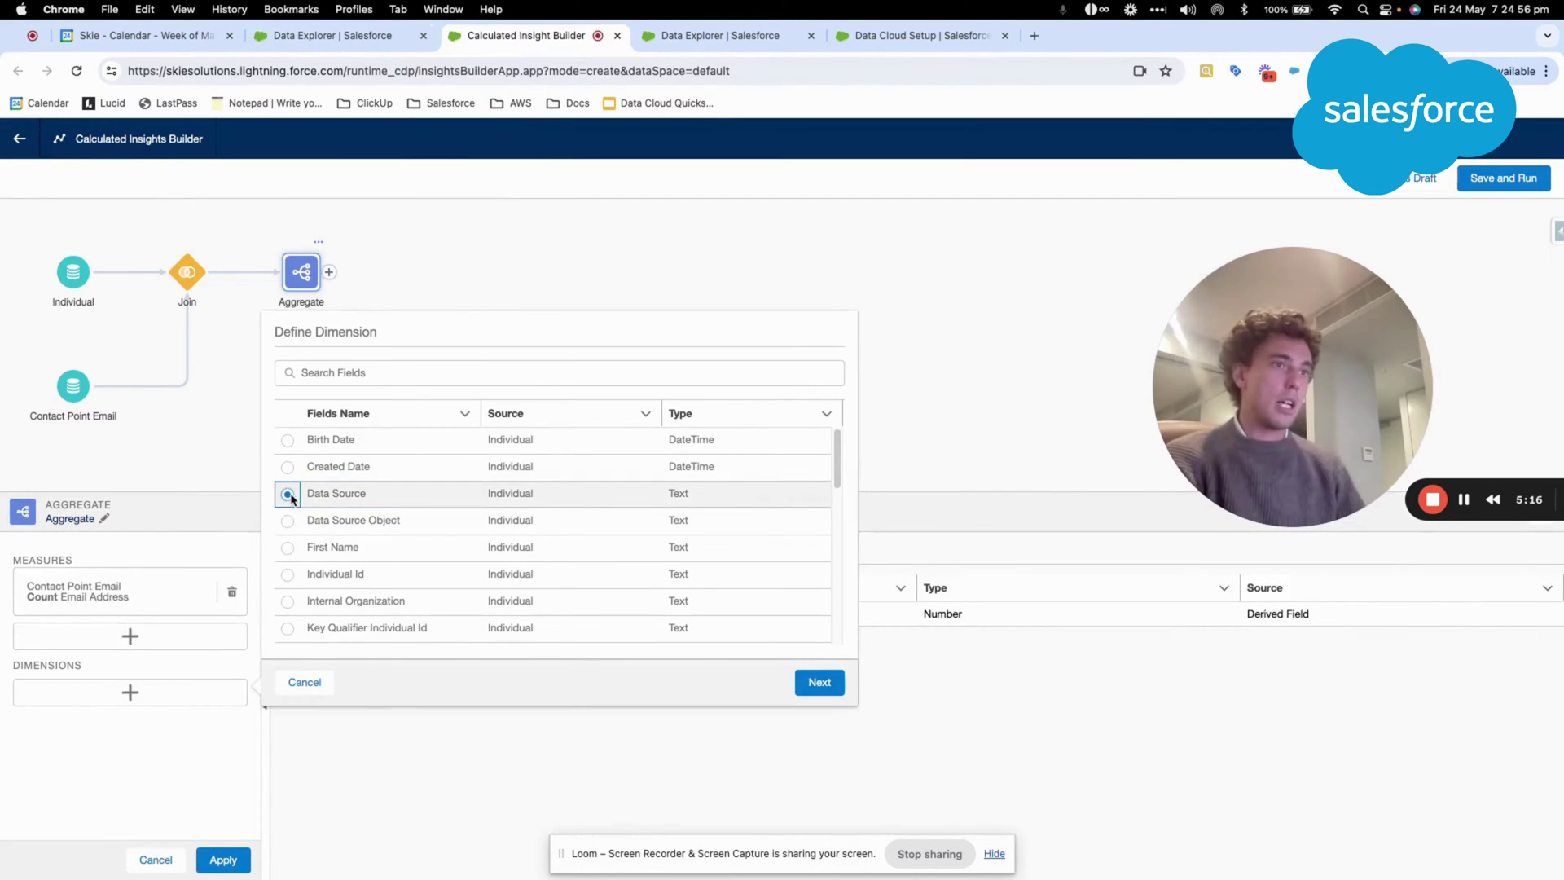
pyautogui.click(821, 681)
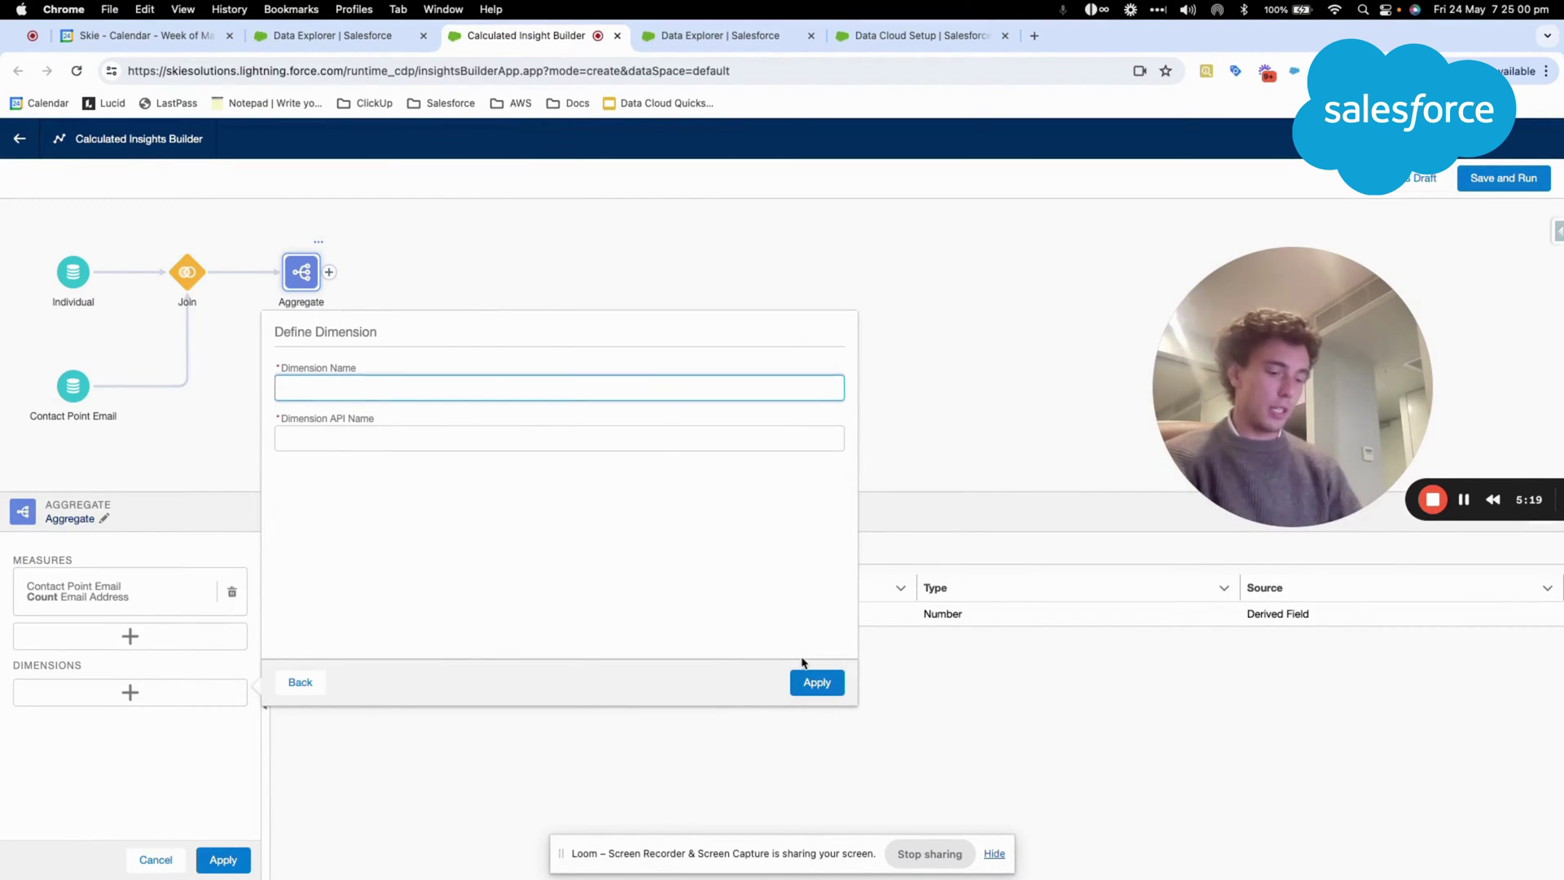
pyautogui.write('DataSource')
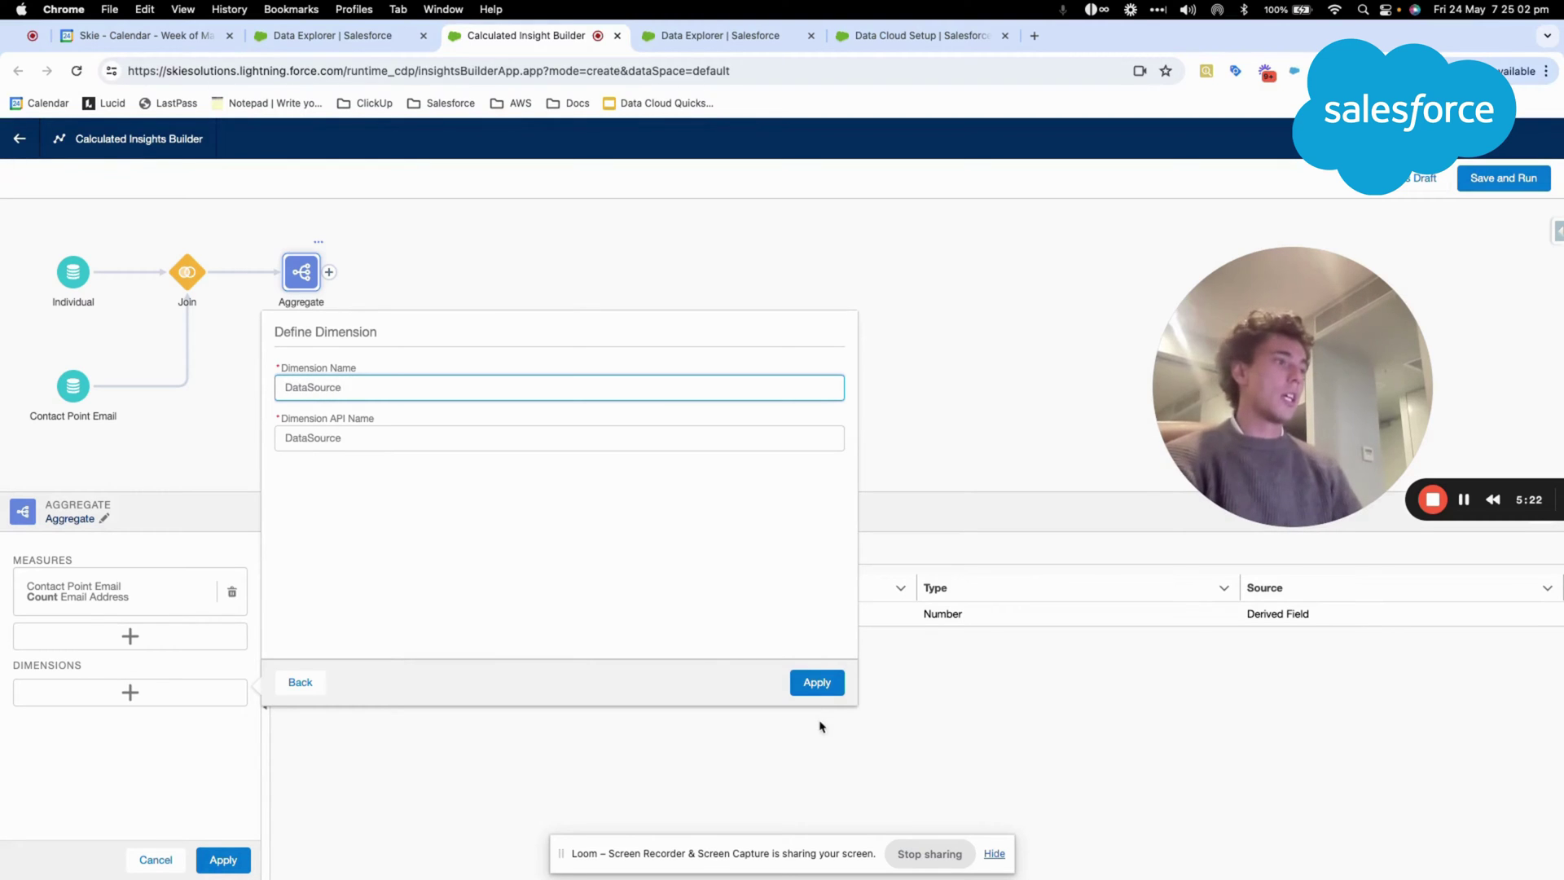
pyautogui.click(818, 687)
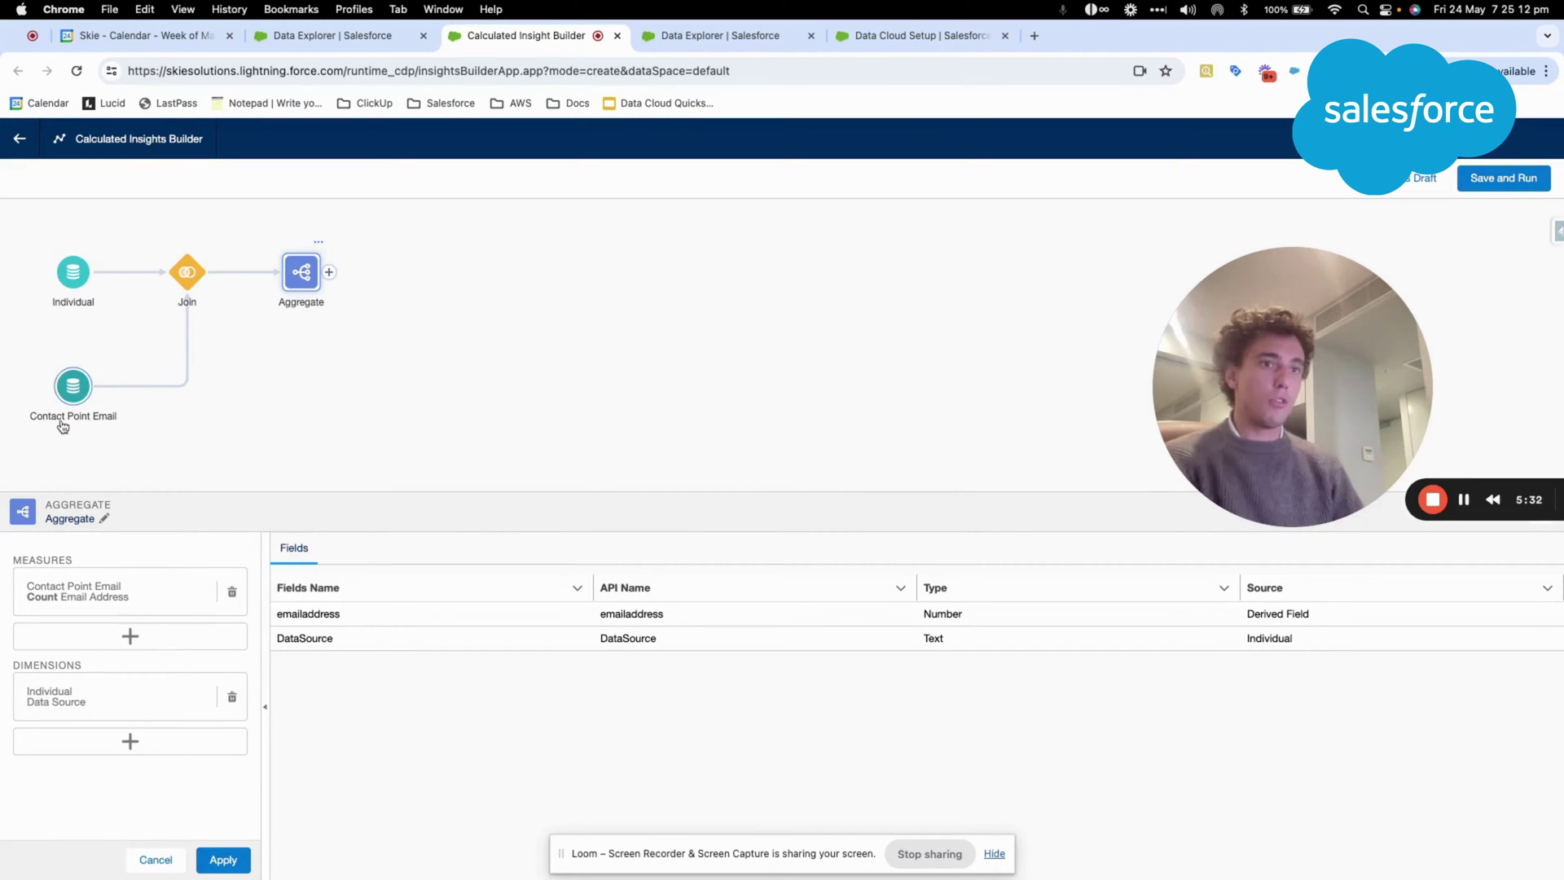
pyautogui.click(176, 708)
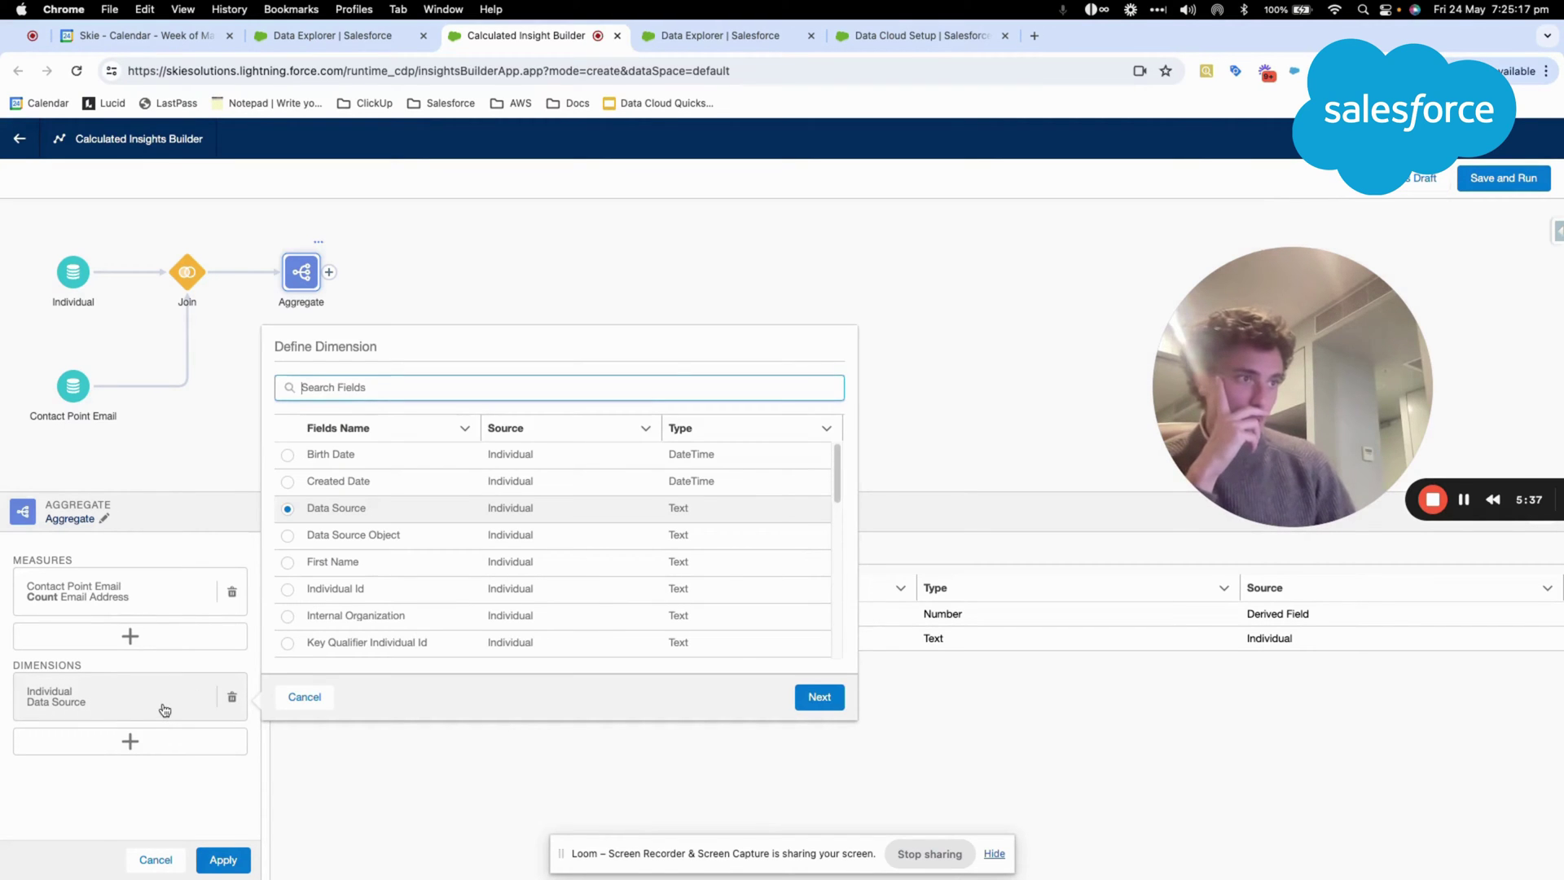
# - Switch the DataSource dimension to Contact Point Email's Data Source field
pyautogui.scroll(-10, 391, 505)
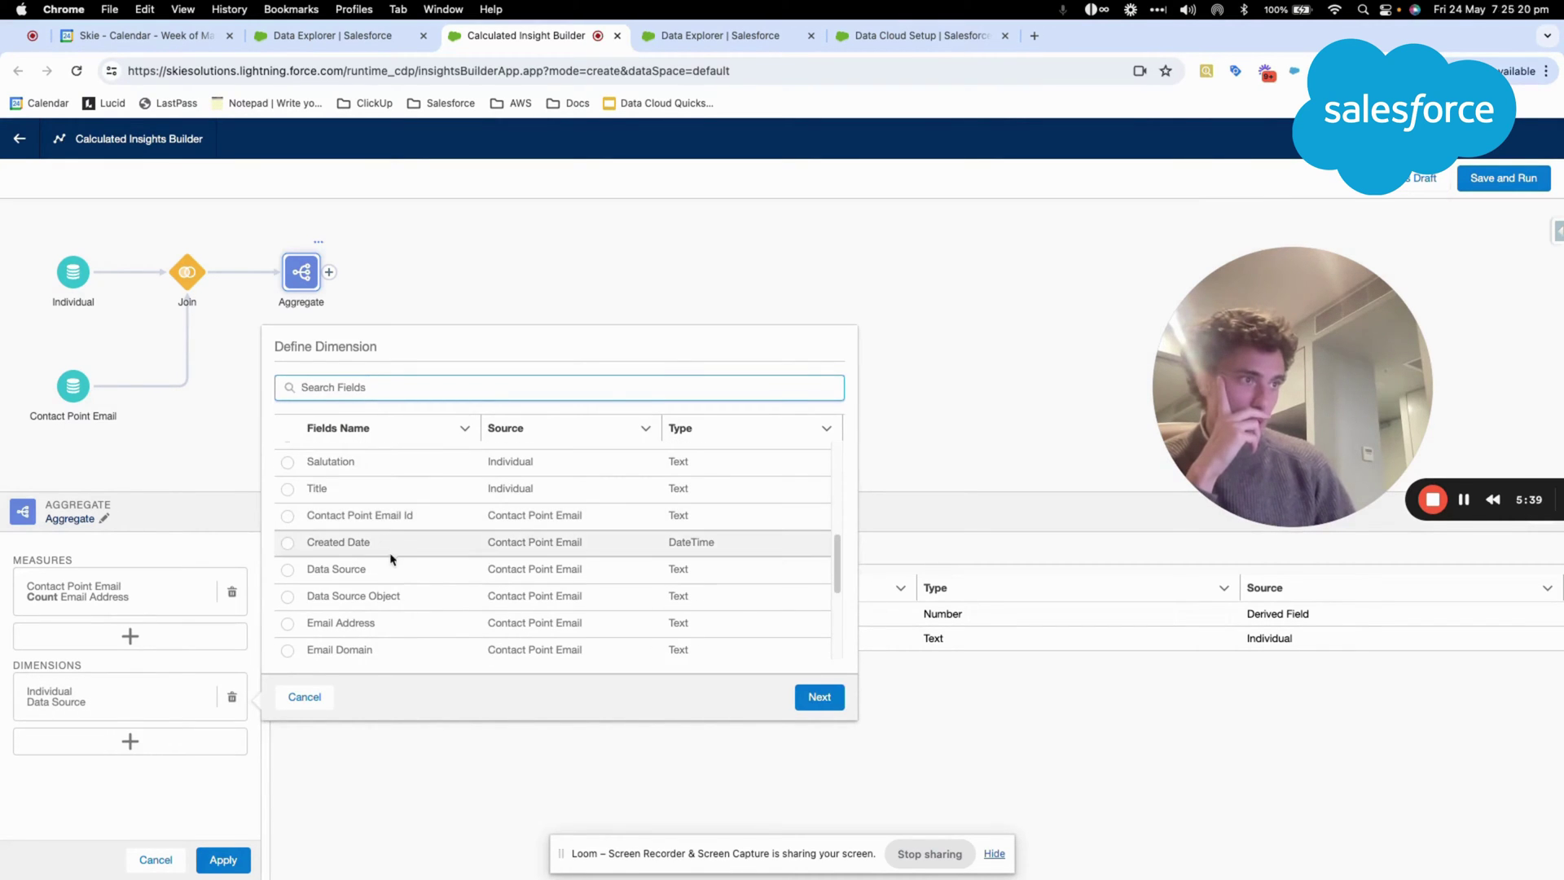
pyautogui.click(155, 699)
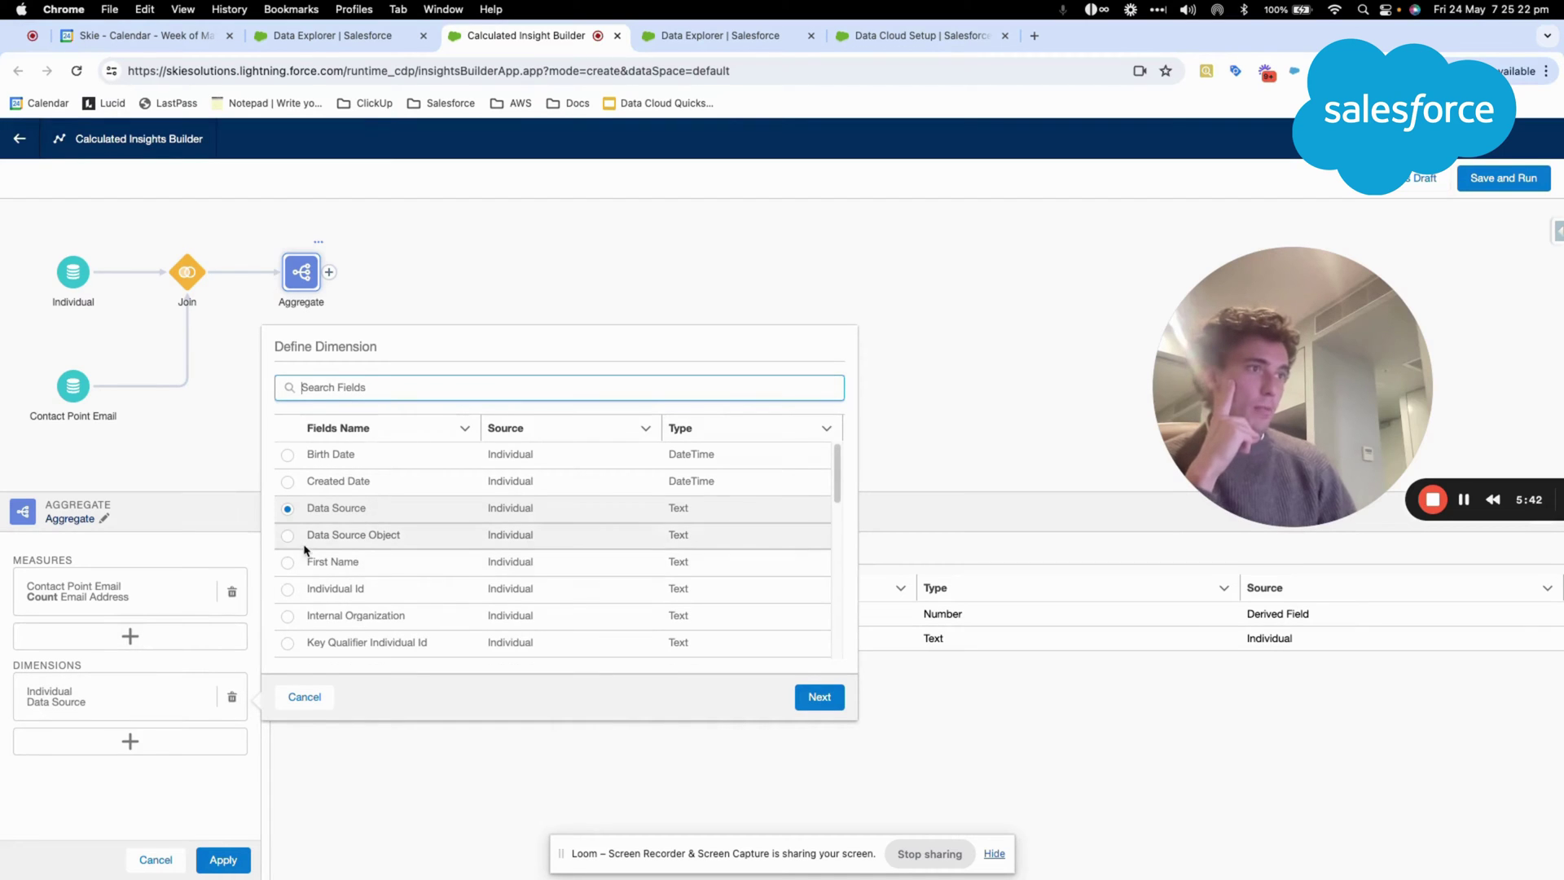
pyautogui.scroll(-6, 293, 562)
pyautogui.scroll(6, 281, 599)
pyautogui.scroll(-10, 291, 511)
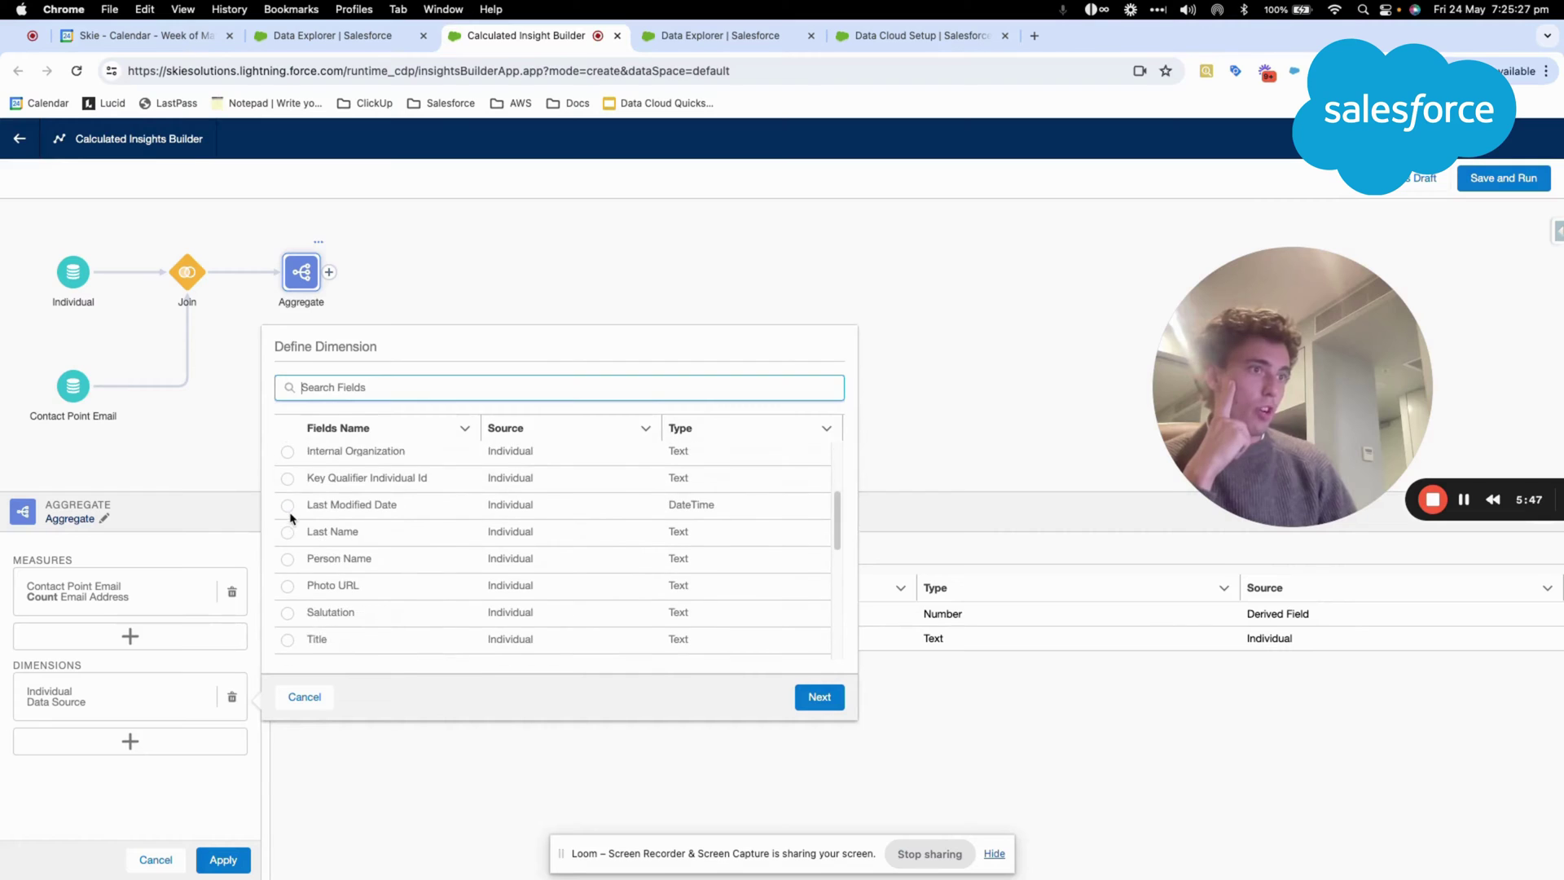
pyautogui.scroll(4, 290, 521)
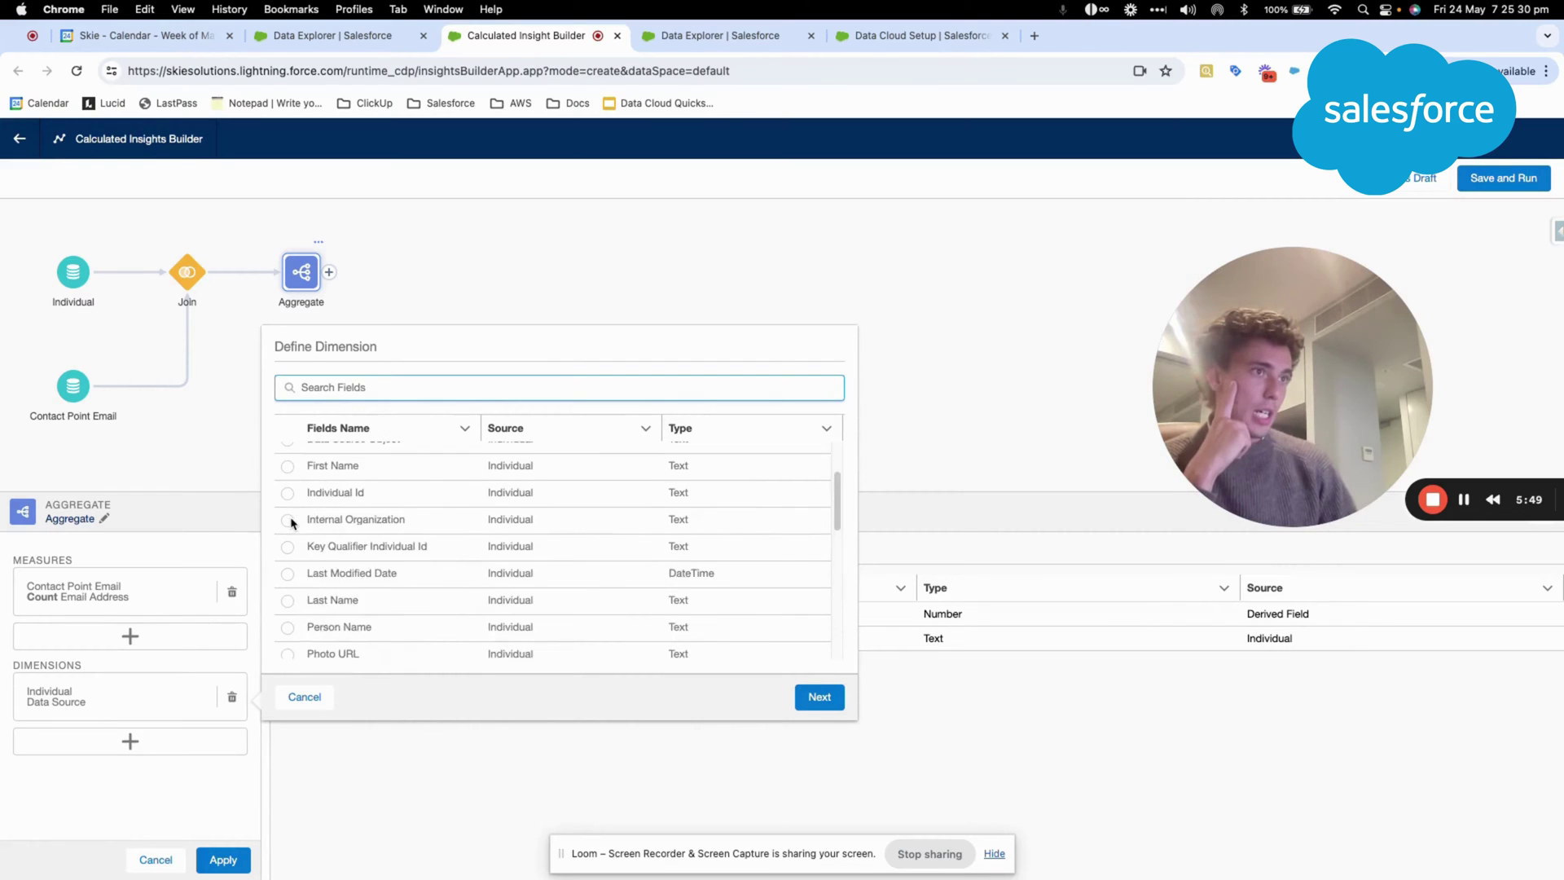
pyautogui.scroll(-4, 297, 570)
pyautogui.scroll(3, 307, 616)
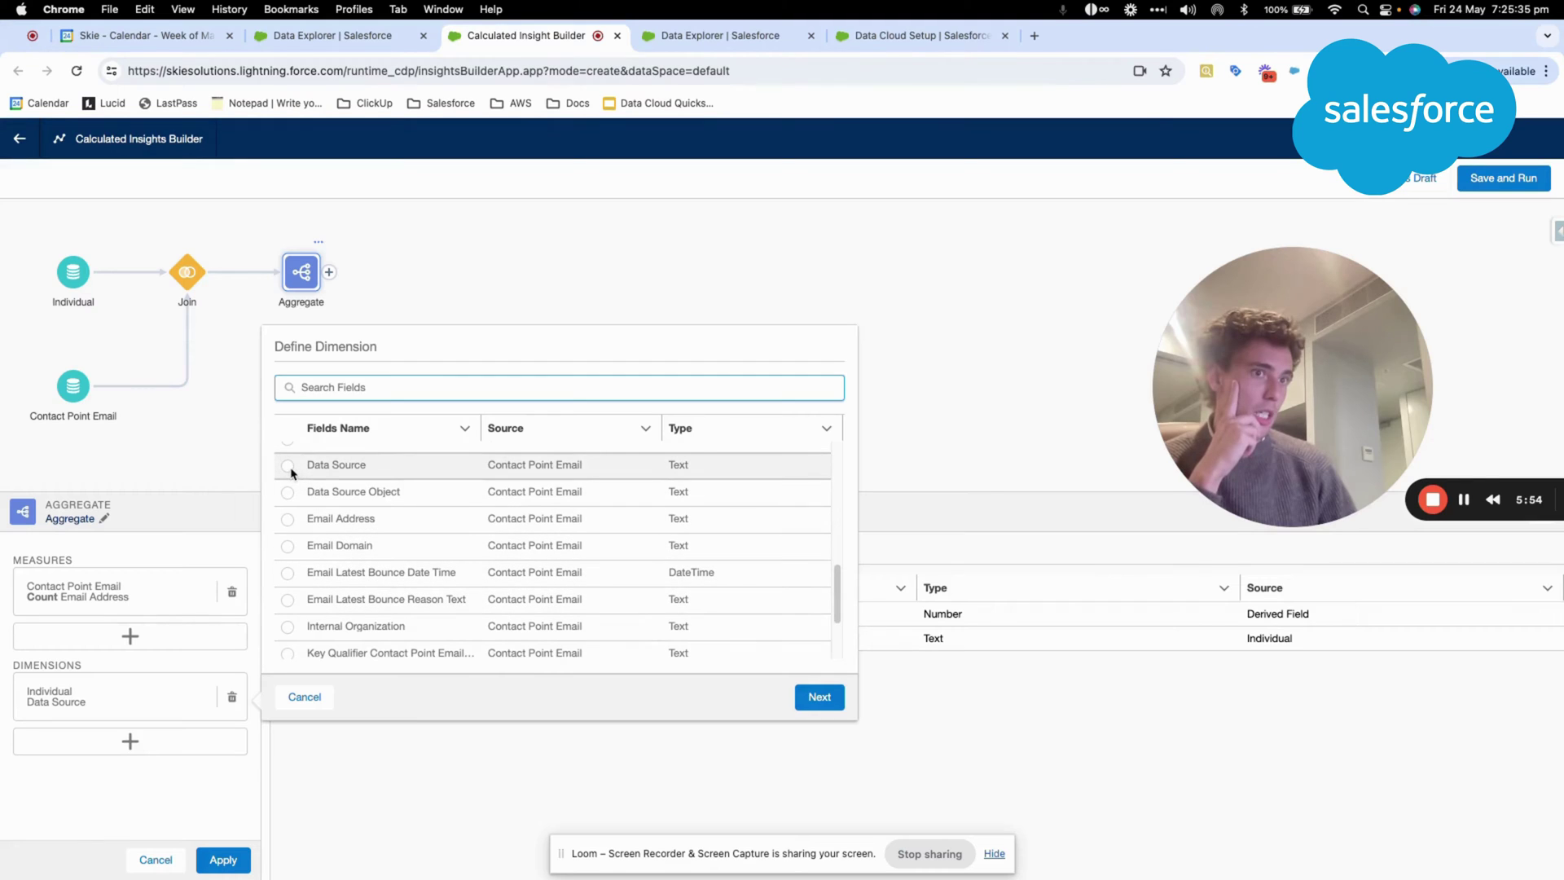
pyautogui.click(288, 467)
pyautogui.click(841, 699)
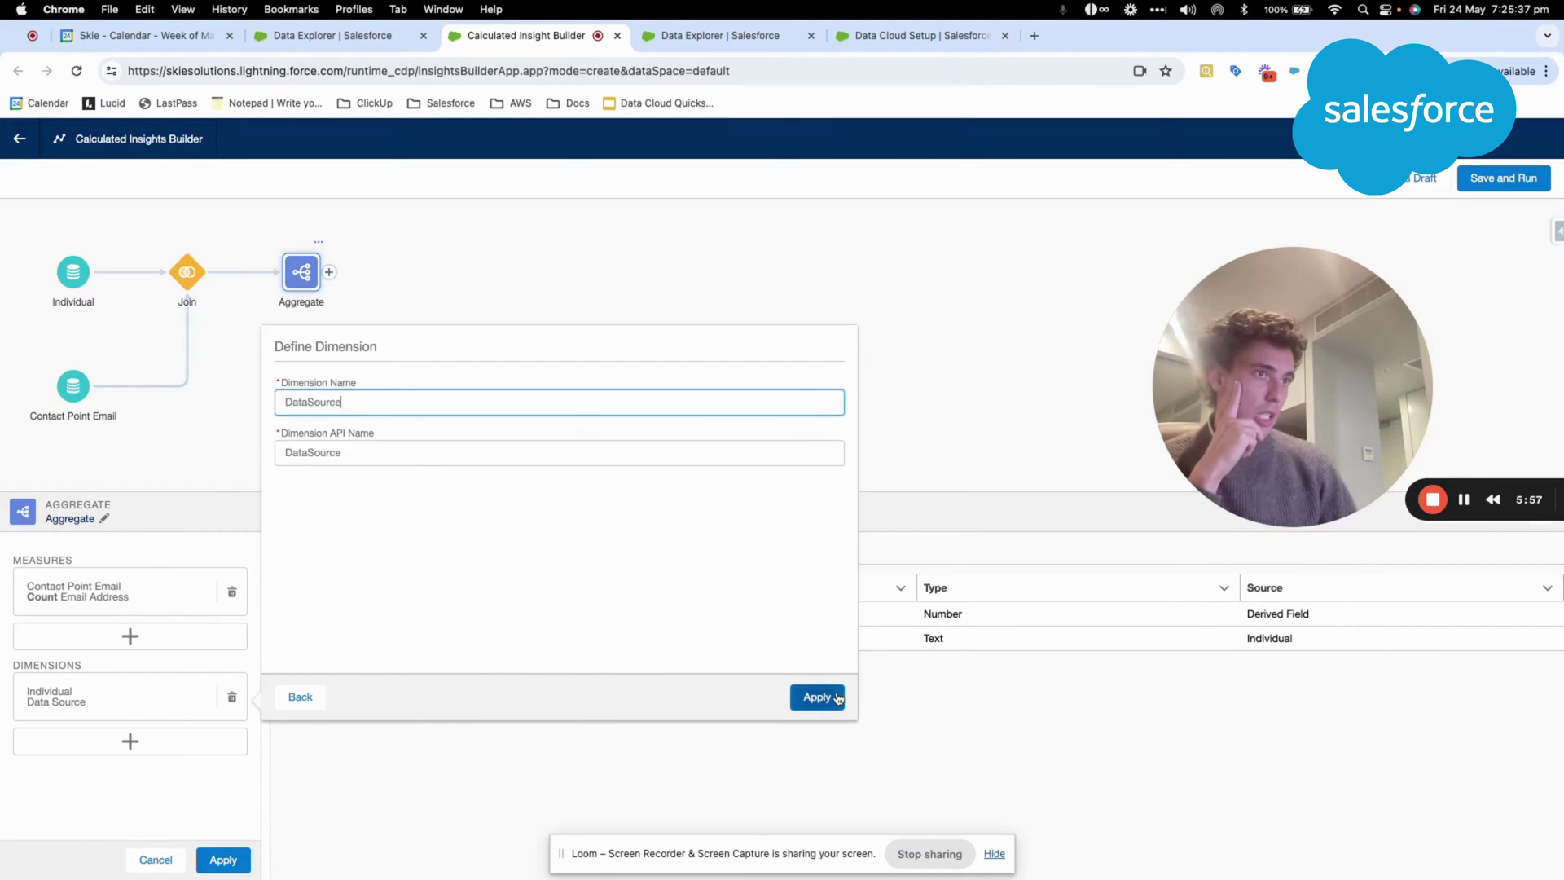
pyautogui.click(837, 698)
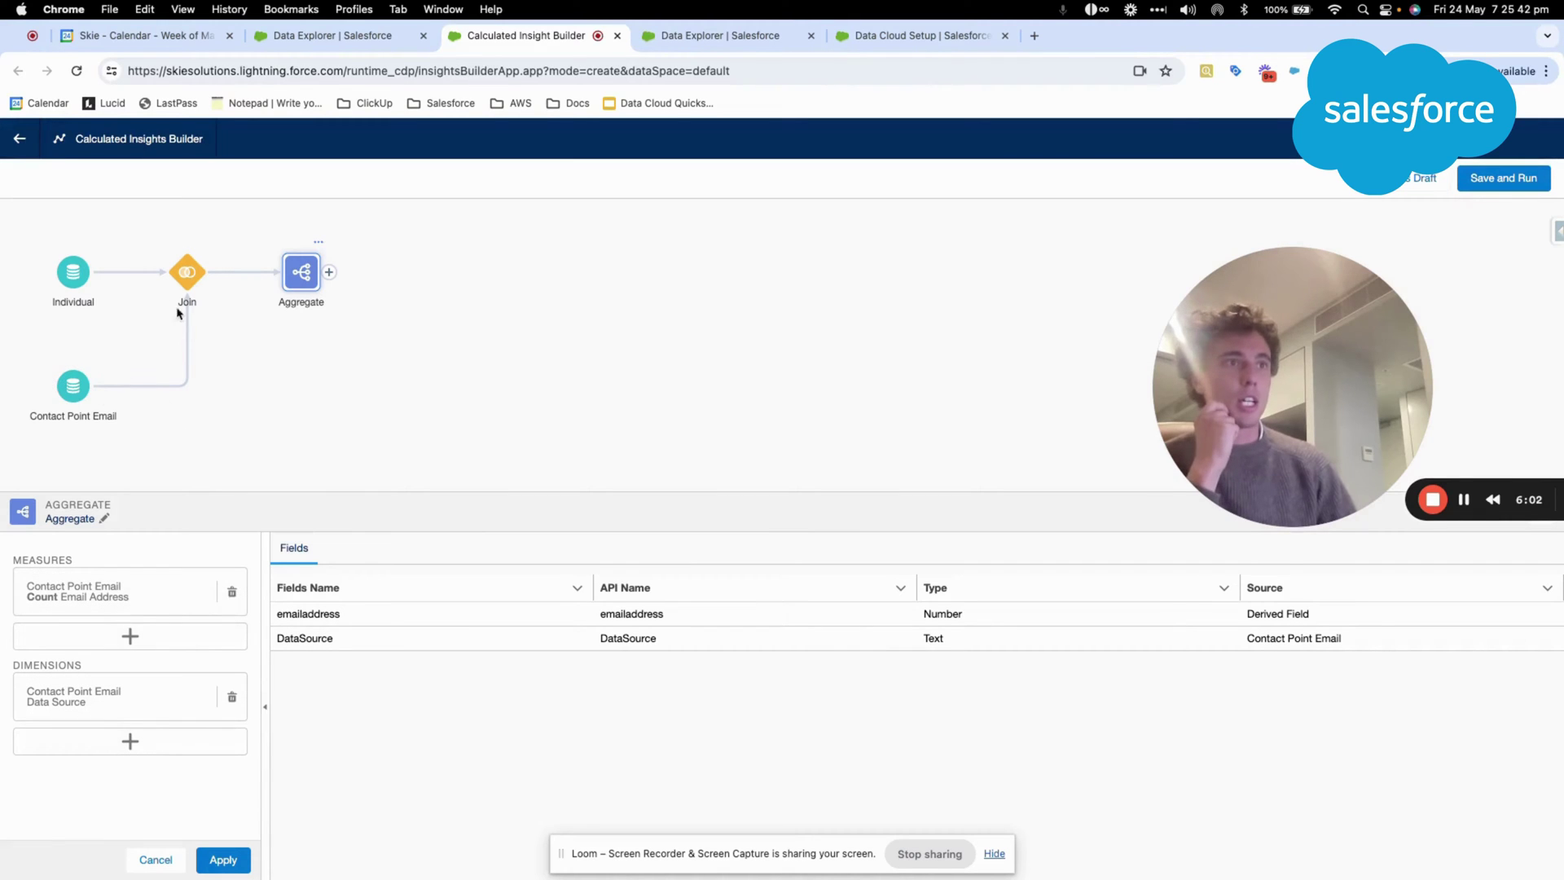
# - Dismiss the unapplied-changes warning and apply the Aggregate step's changes
pyautogui.click(184, 282)
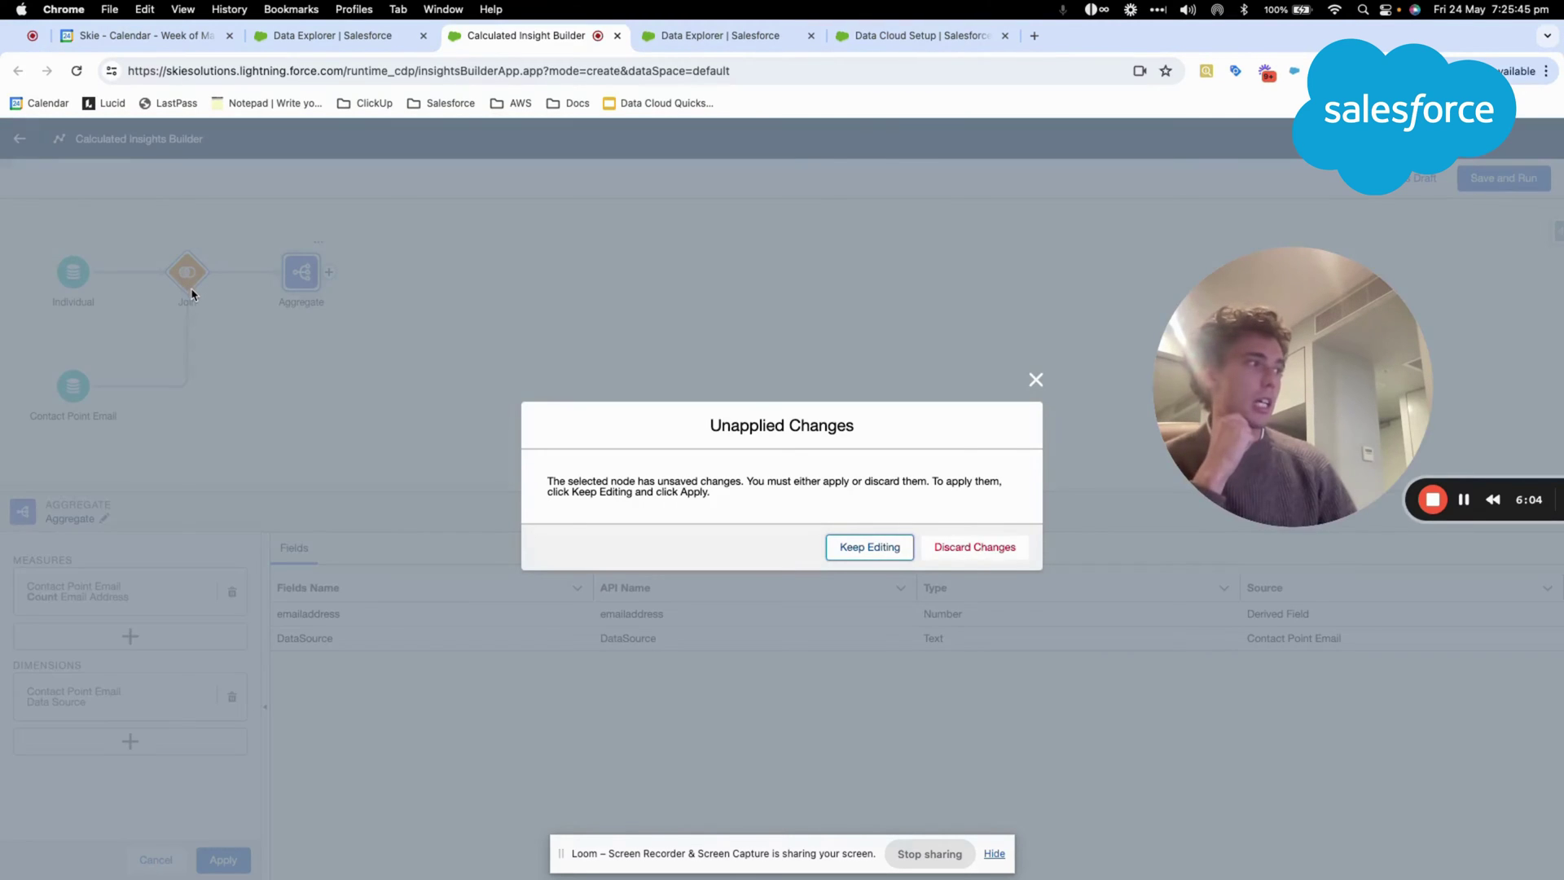
pyautogui.click(1033, 384)
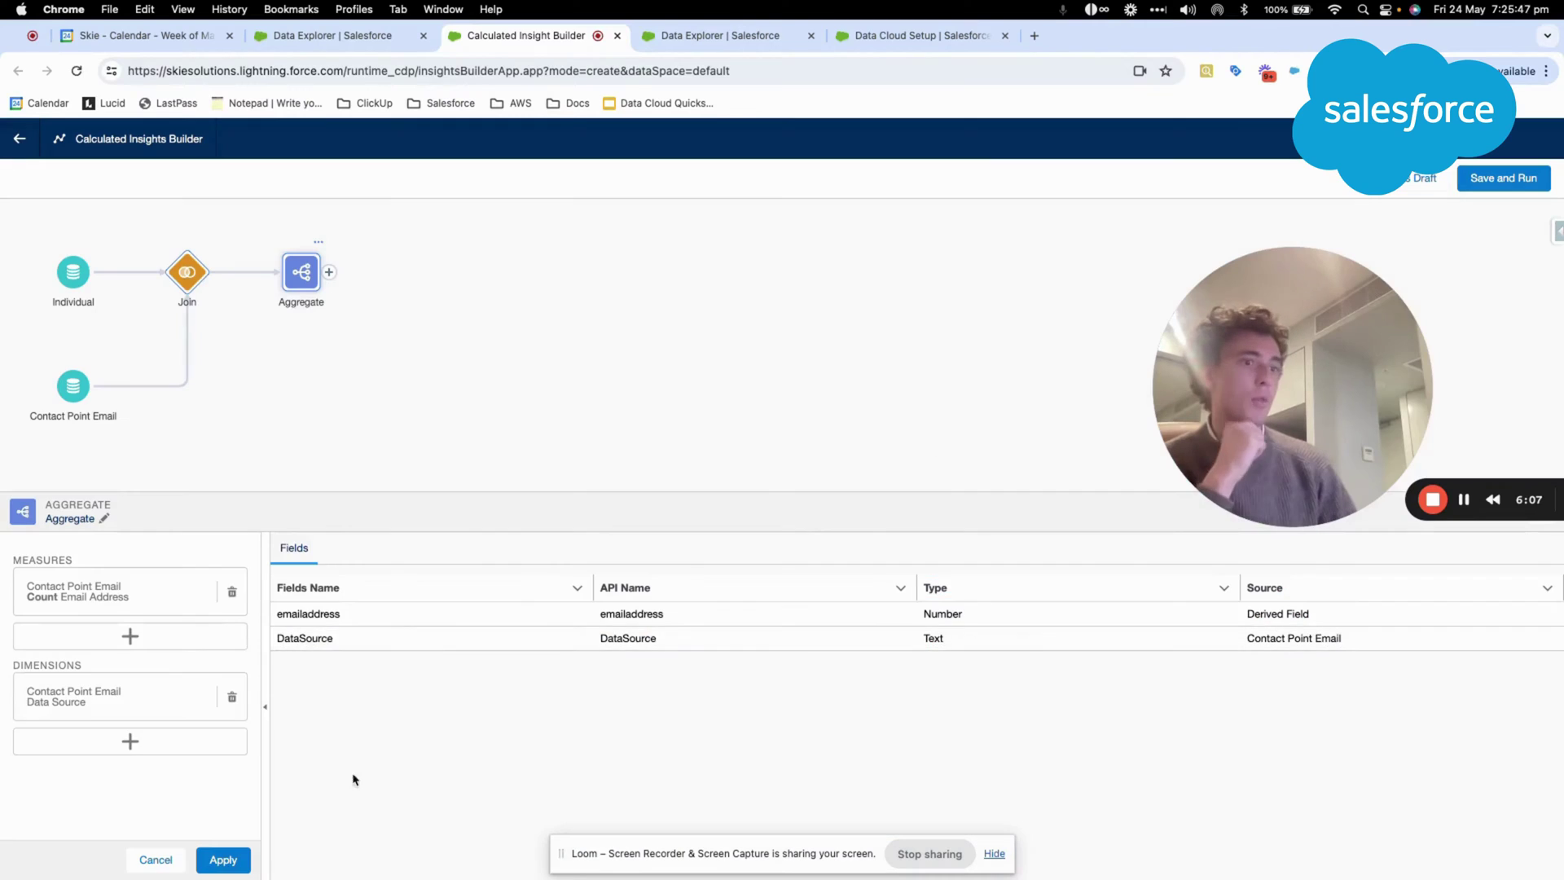
pyautogui.click(225, 860)
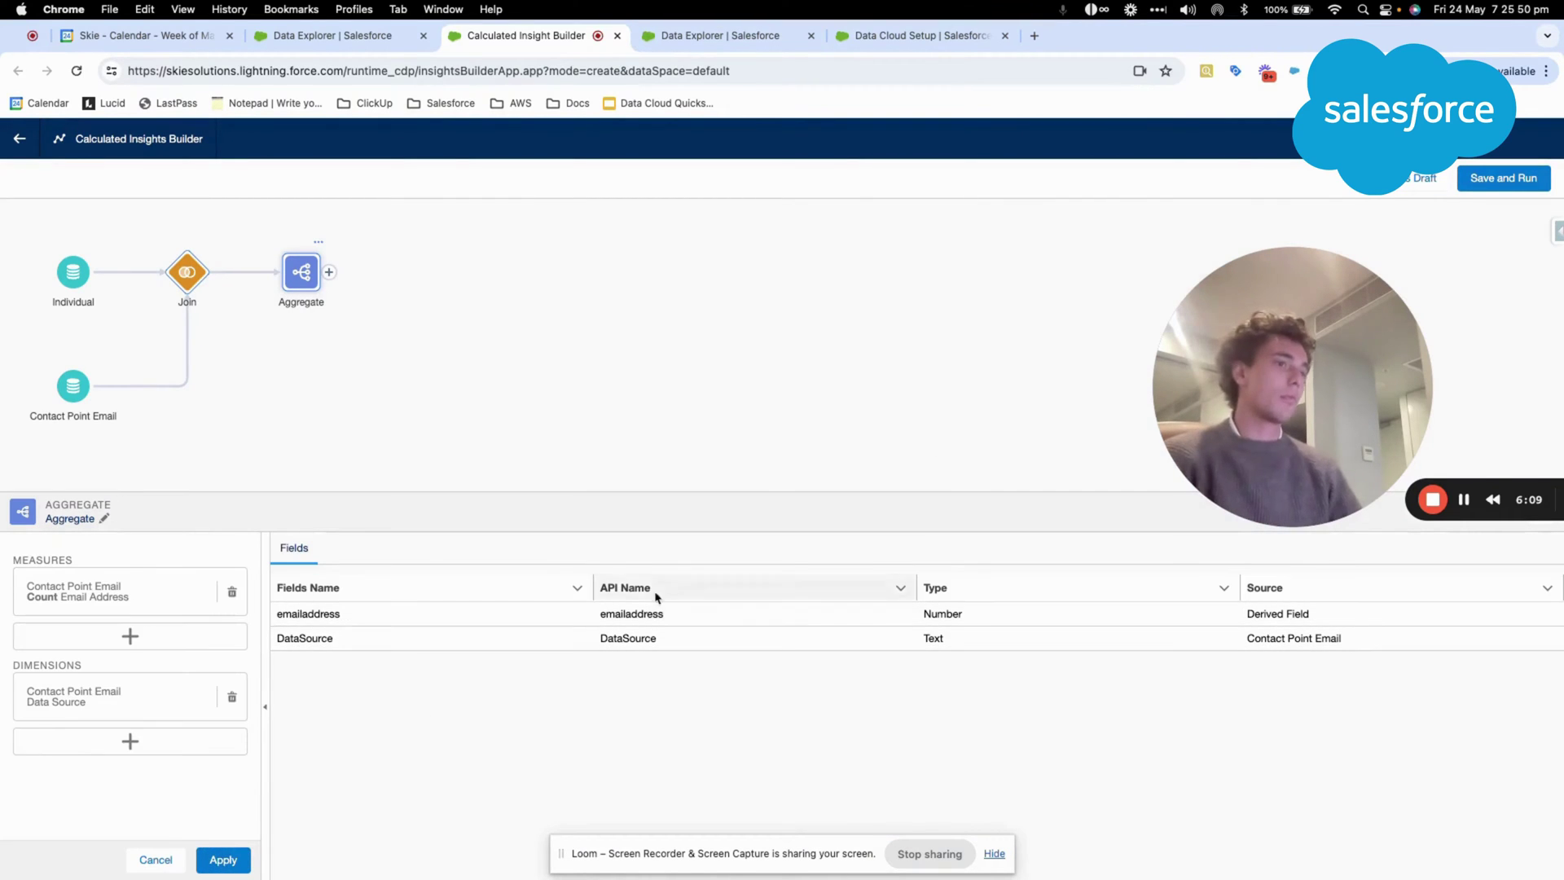
pyautogui.moveTo(1271, 366); pyautogui.dragTo(1092, 558)
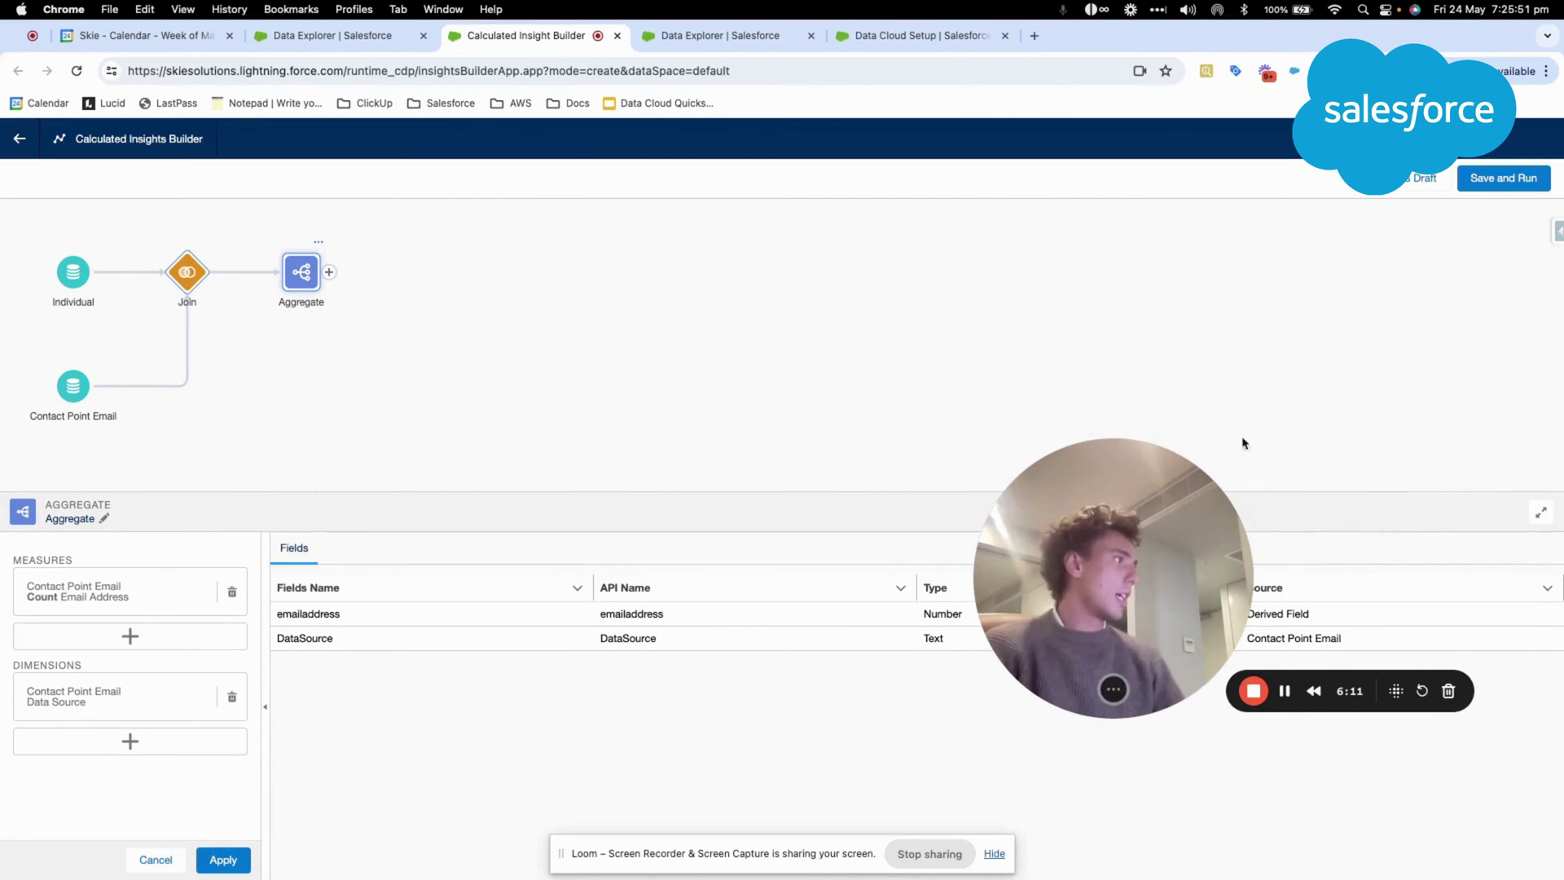
# - Save and run the calculated insight under the name count_email_per_data_source
pyautogui.click(1494, 181)
pyautogui.click(575, 277)
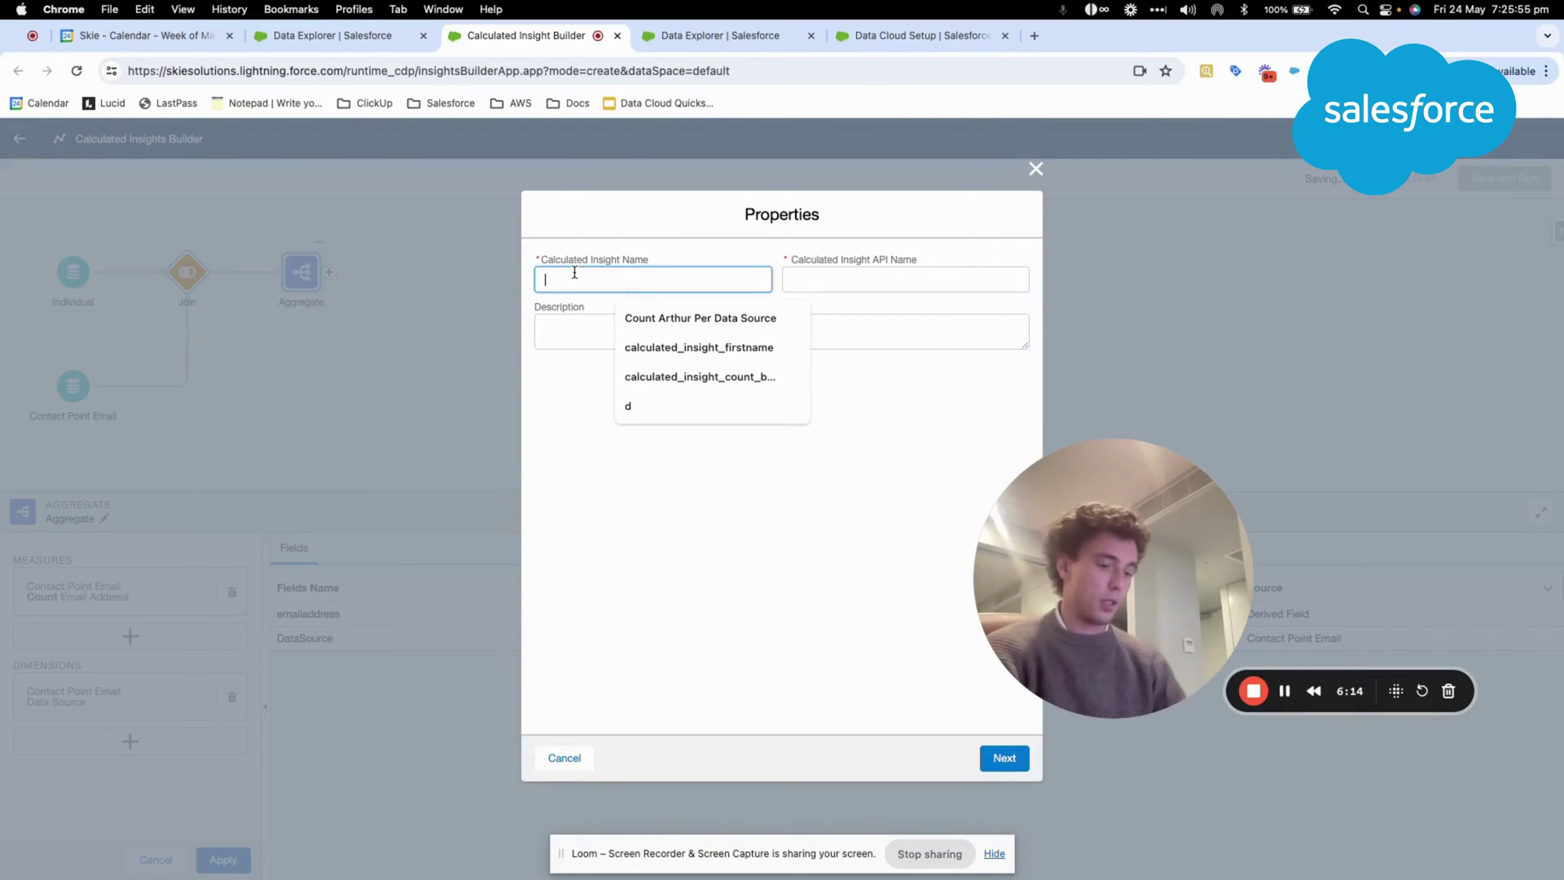
pyautogui.write('Count Emai')
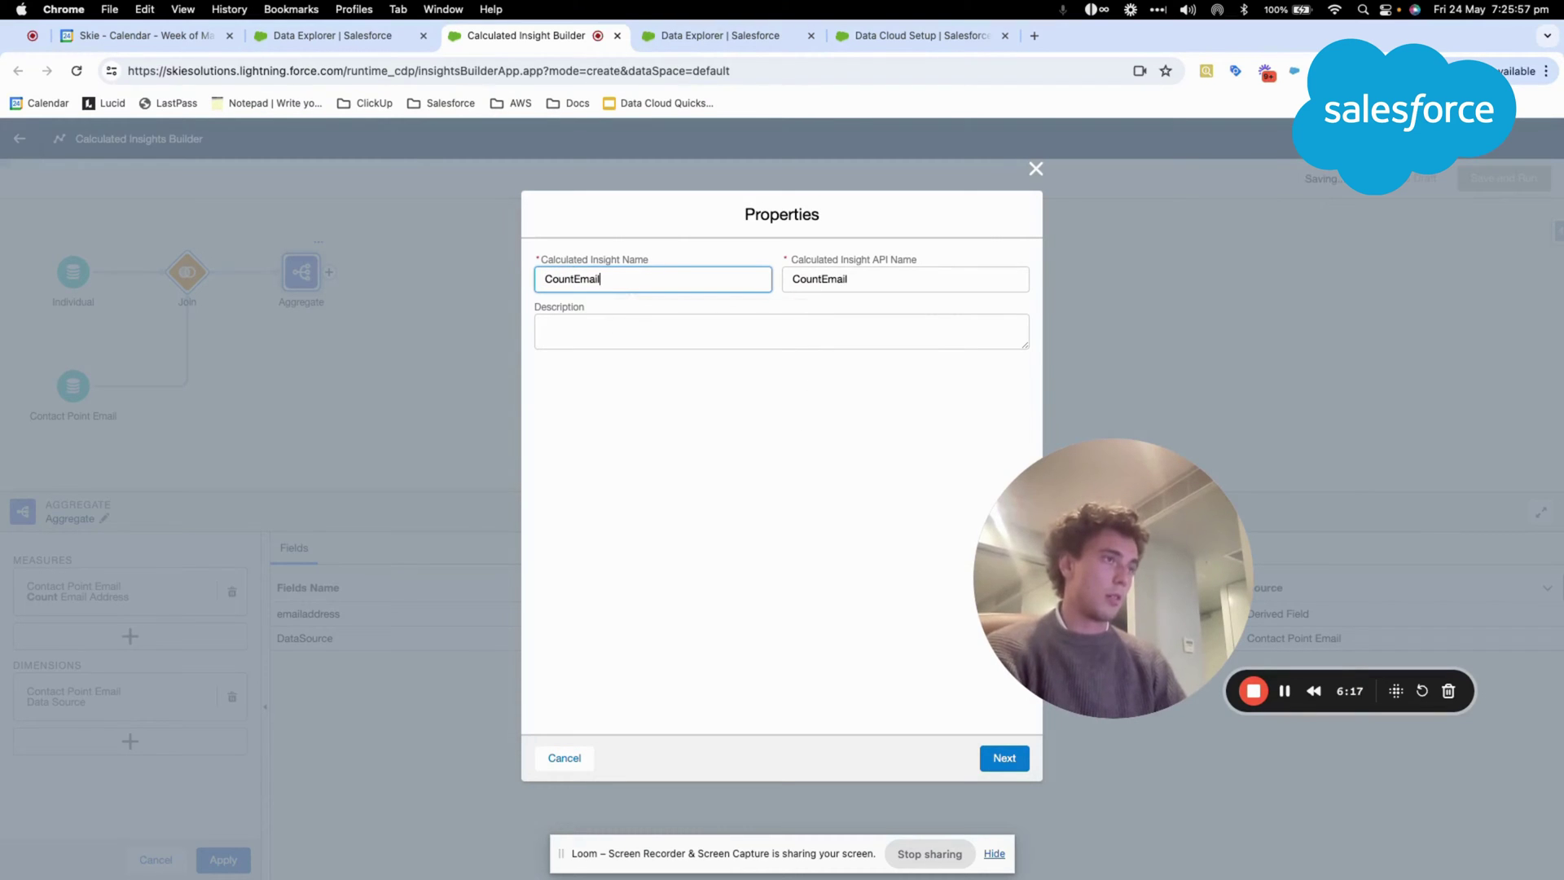
pyautogui.write('l')
pyautogui.hotkey('ctrl', 'a')
pyautogui.write('count_email')
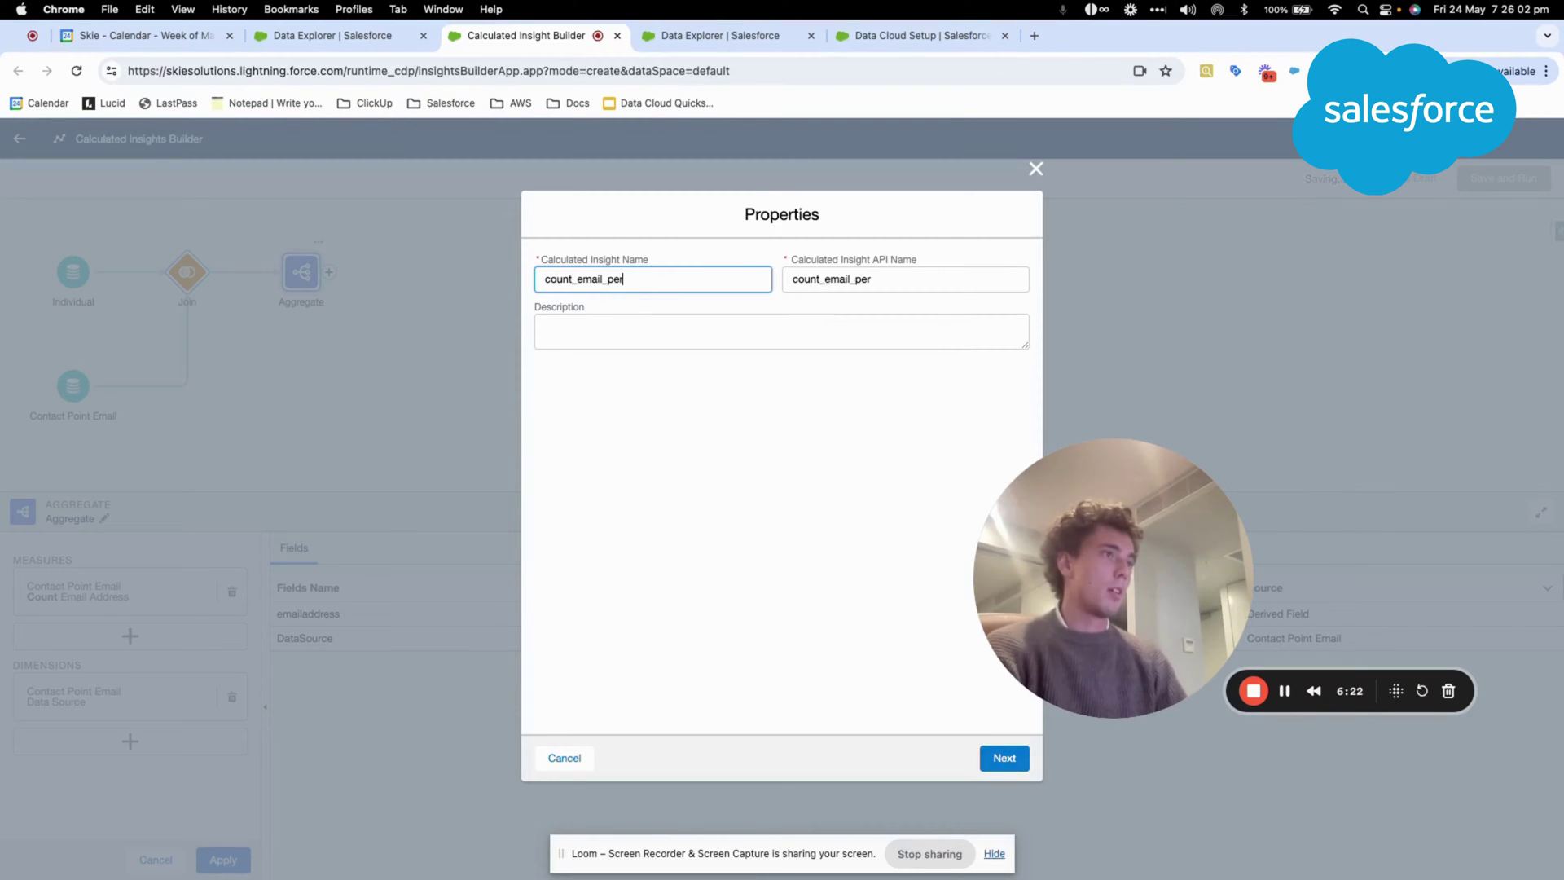
pyautogui.write('_per_data_source')
pyautogui.click(996, 758)
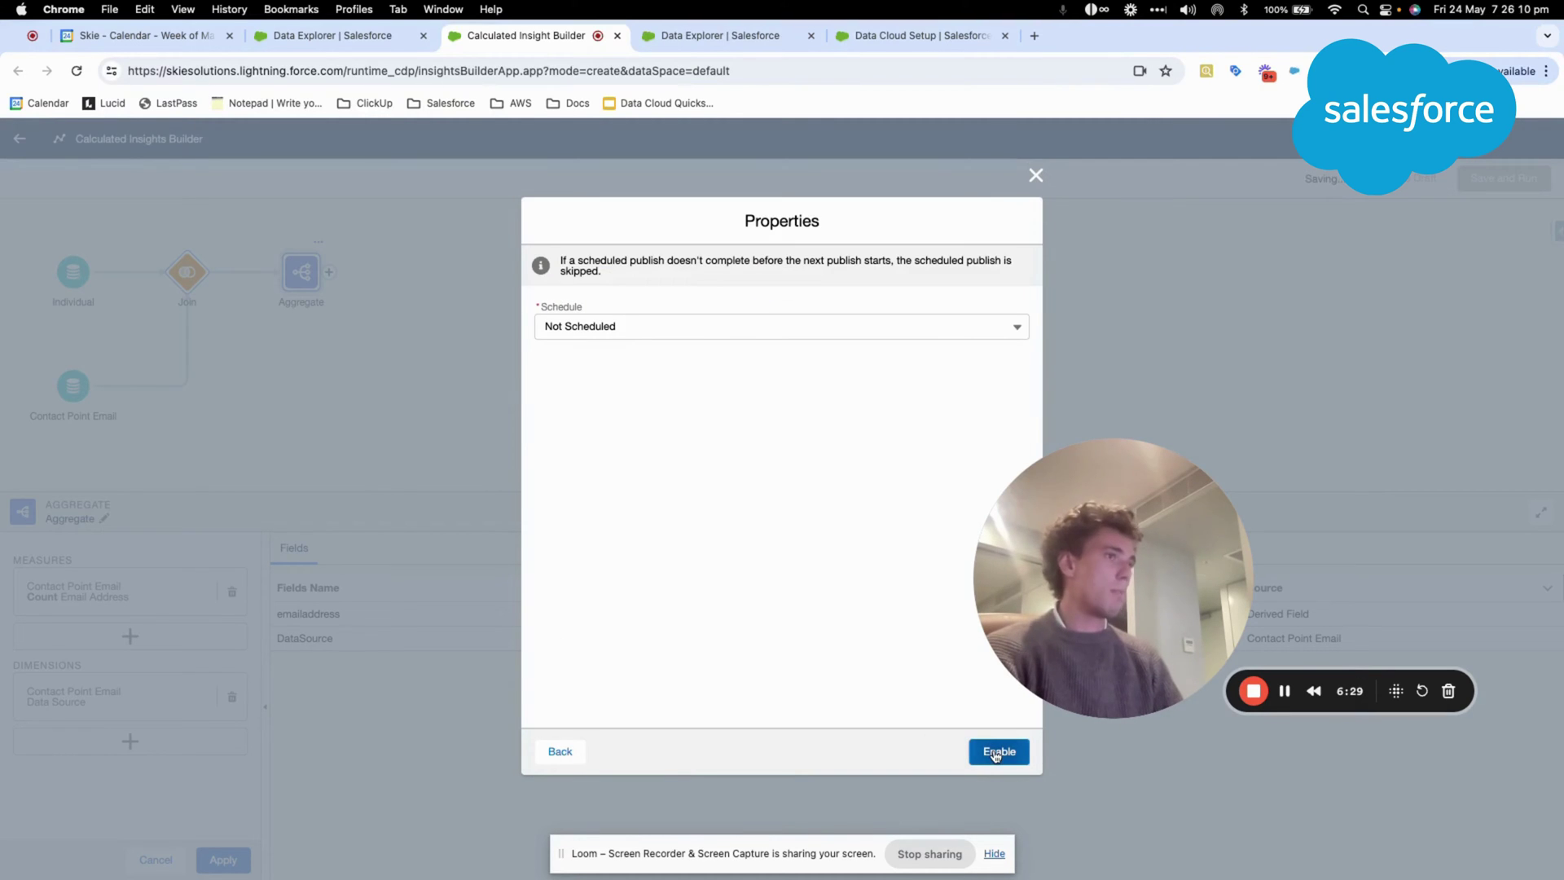
# - Keep the insight Not Scheduled and enable it
pyautogui.click(606, 327)
pyautogui.click(653, 279)
pyautogui.click(990, 752)
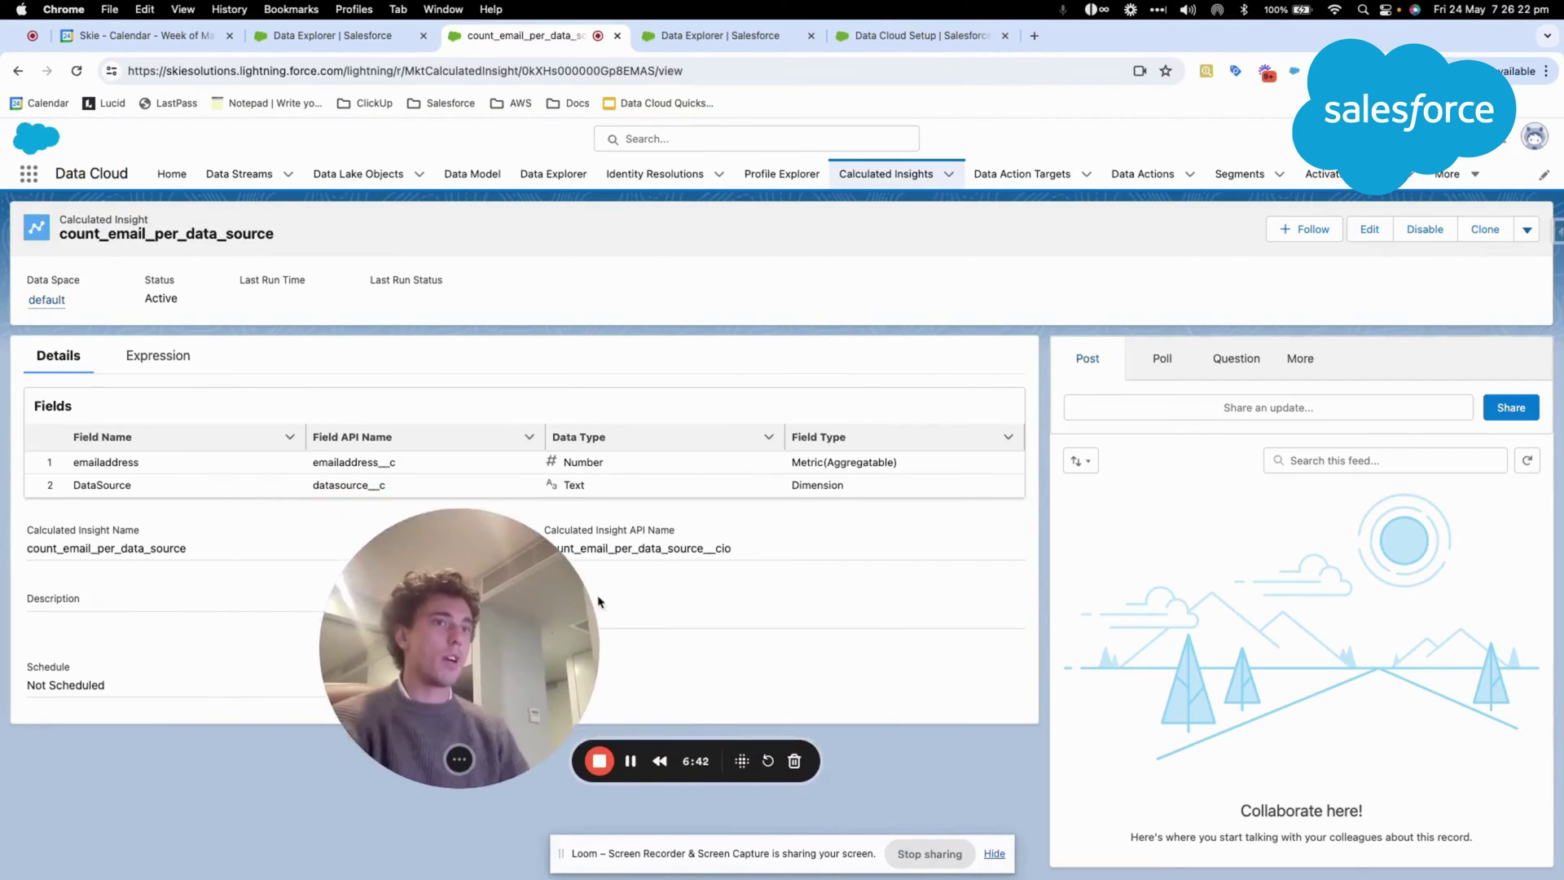
# - Publish count_email_per_data_source now to run it, and view it in the Calculated Insights list
pyautogui.moveTo(660, 570); pyautogui.dragTo(319, 636)
pyautogui.click(1525, 232)
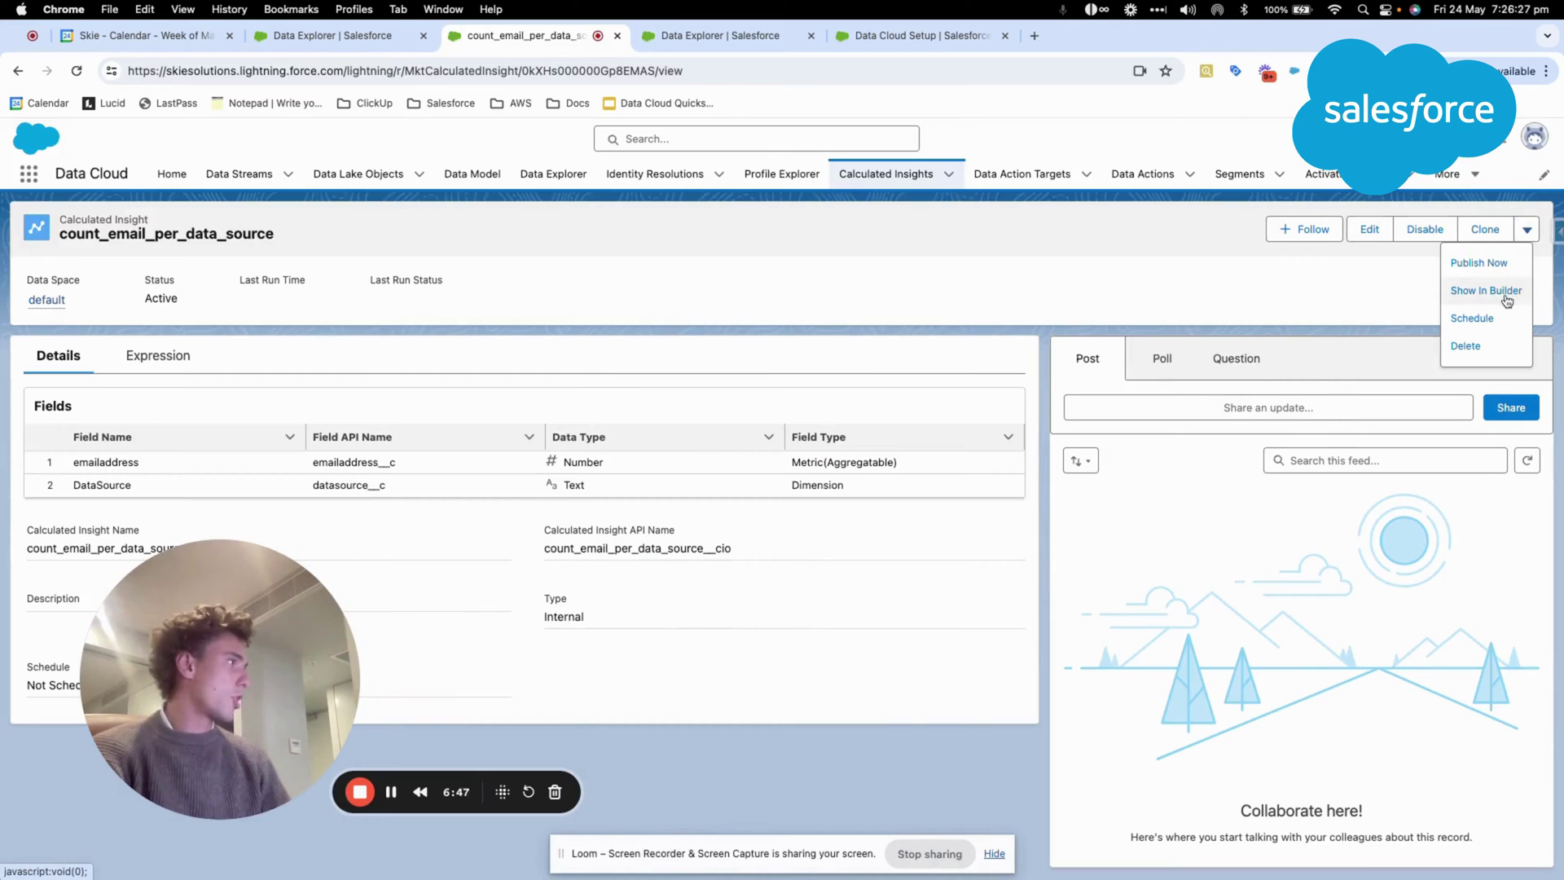
pyautogui.click(1496, 262)
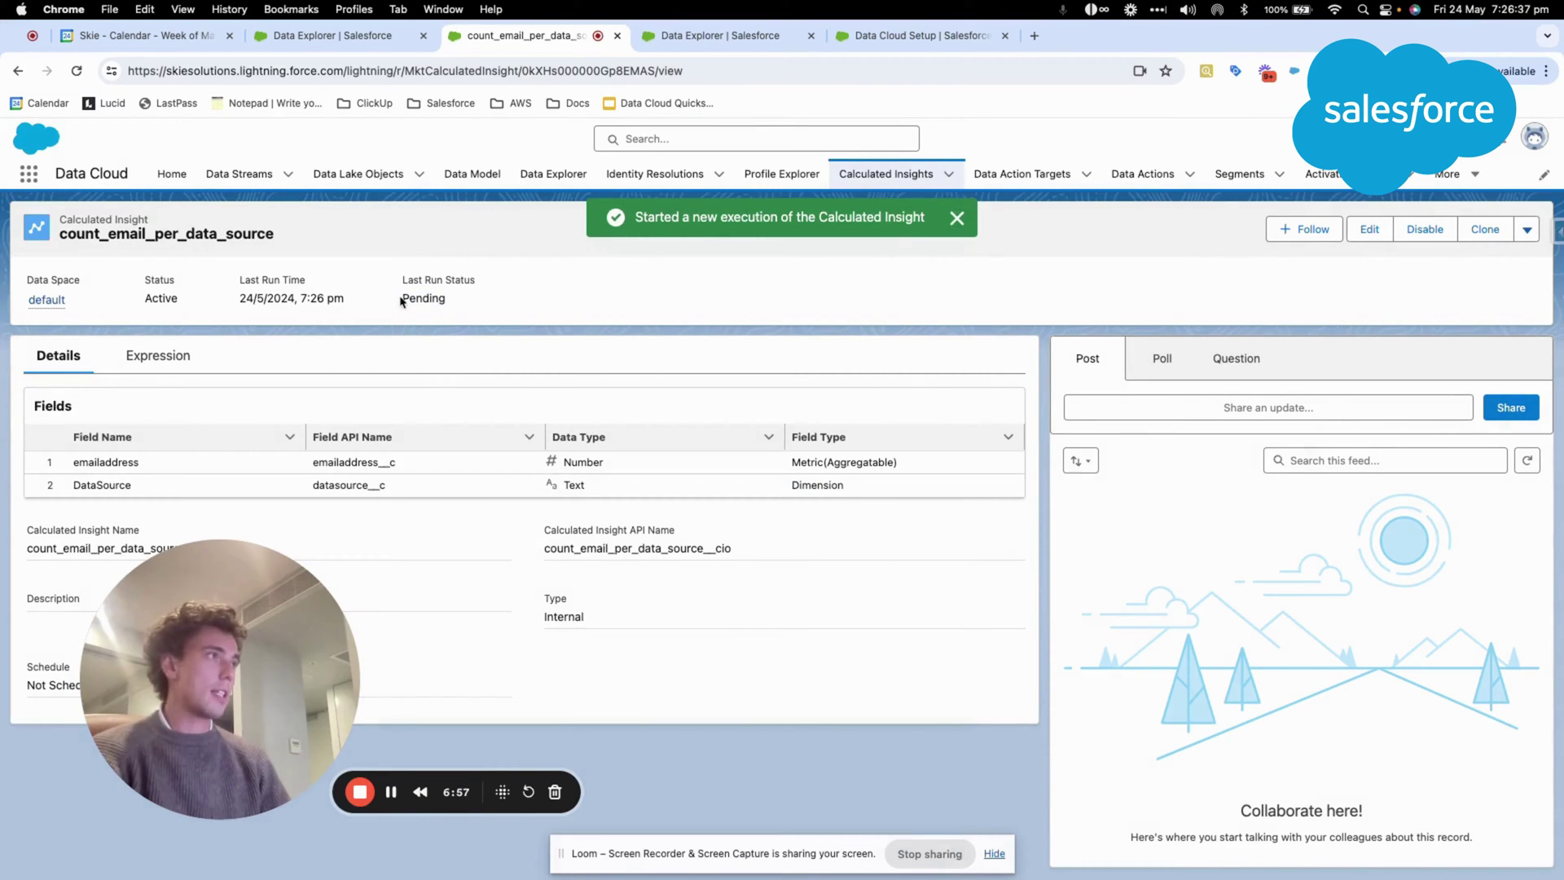
pyautogui.click(838, 177)
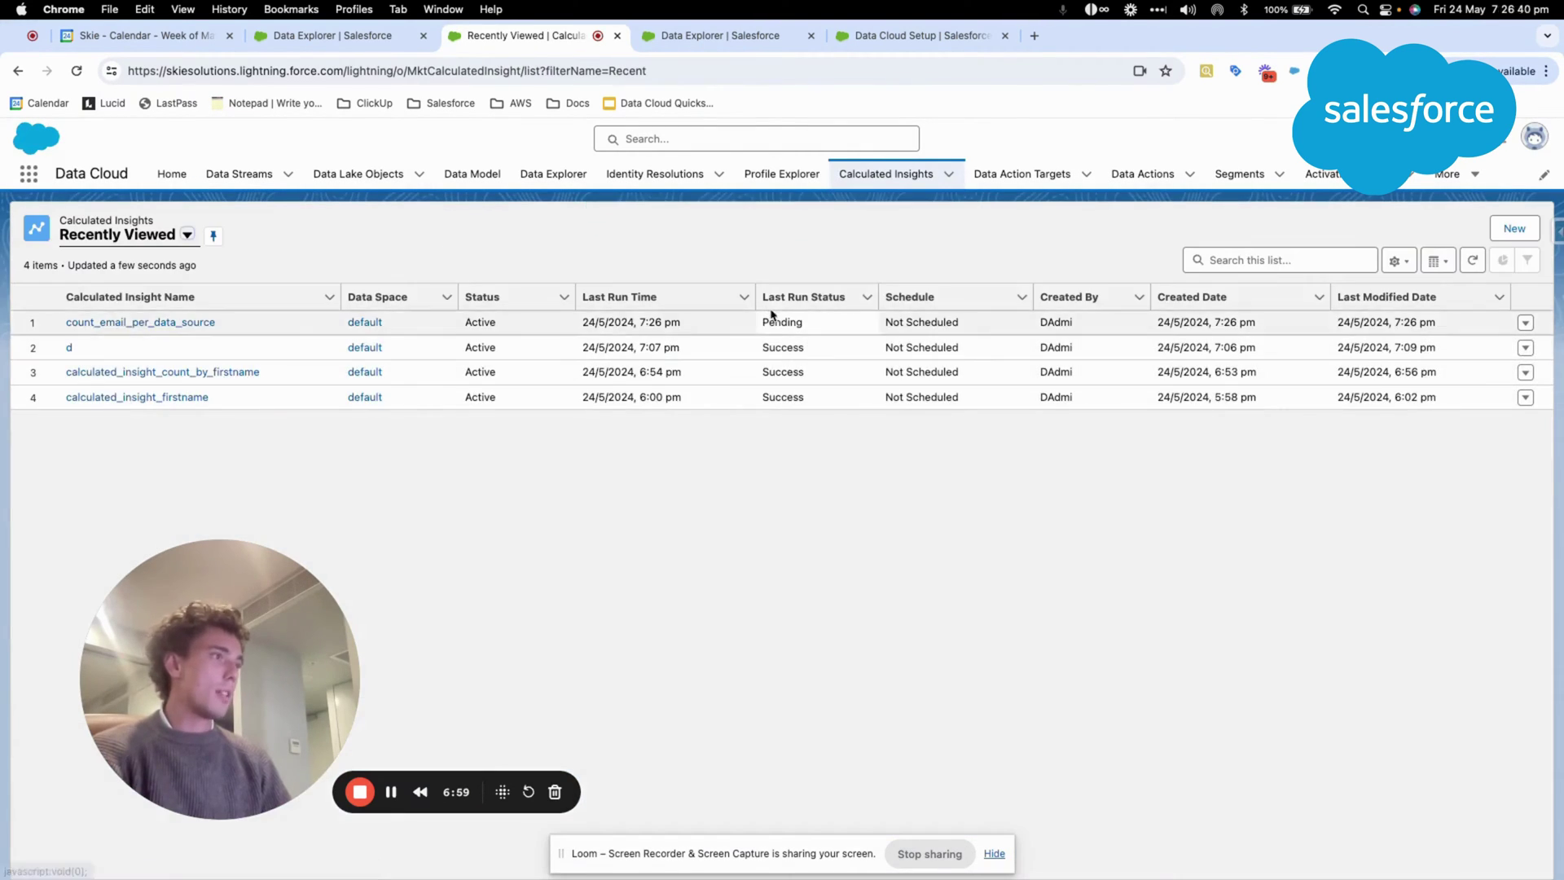
pyautogui.moveTo(278, 668); pyautogui.dragTo(309, 590)
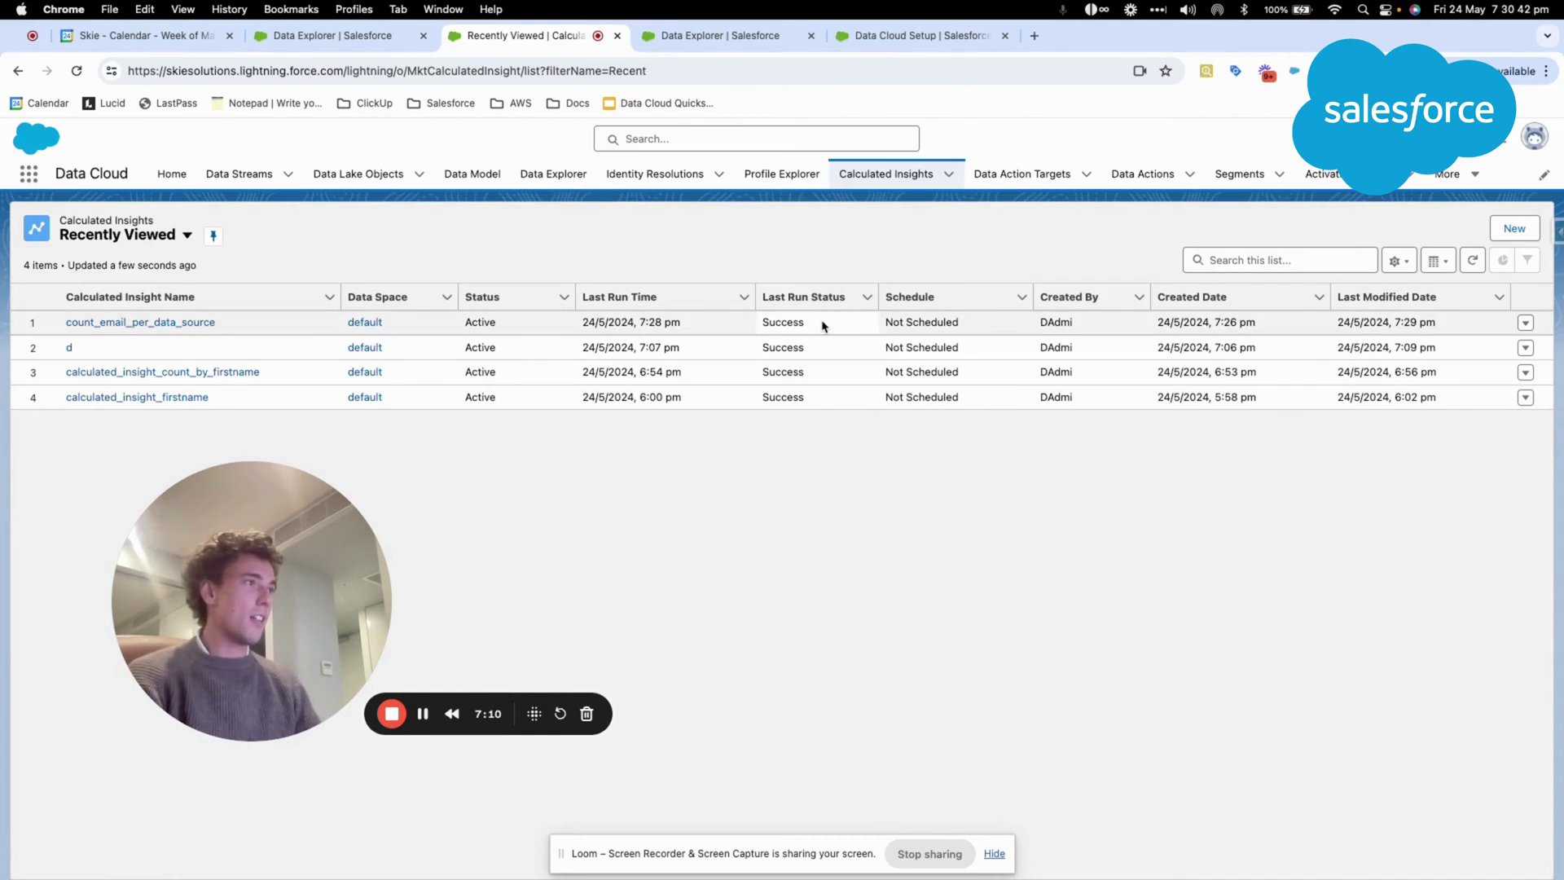
# - Confirm the last run succeeded, open count_email_per_data_source, and review its SQL expression and fields
pyautogui.moveTo(804, 322); pyautogui.dragTo(789, 319)
pyautogui.click(766, 321)
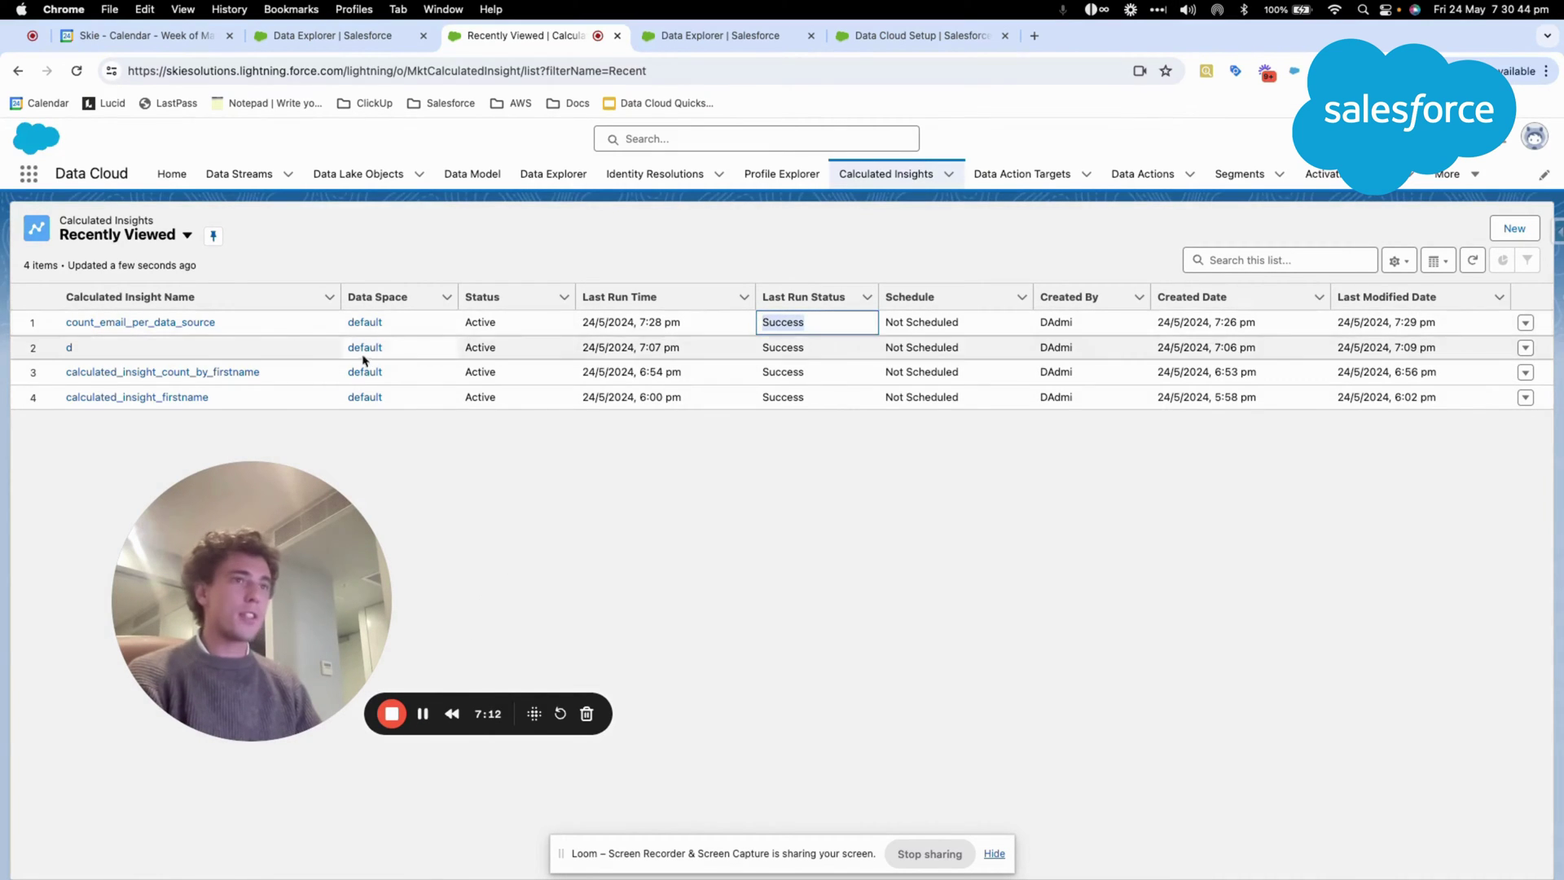
pyautogui.click(194, 323)
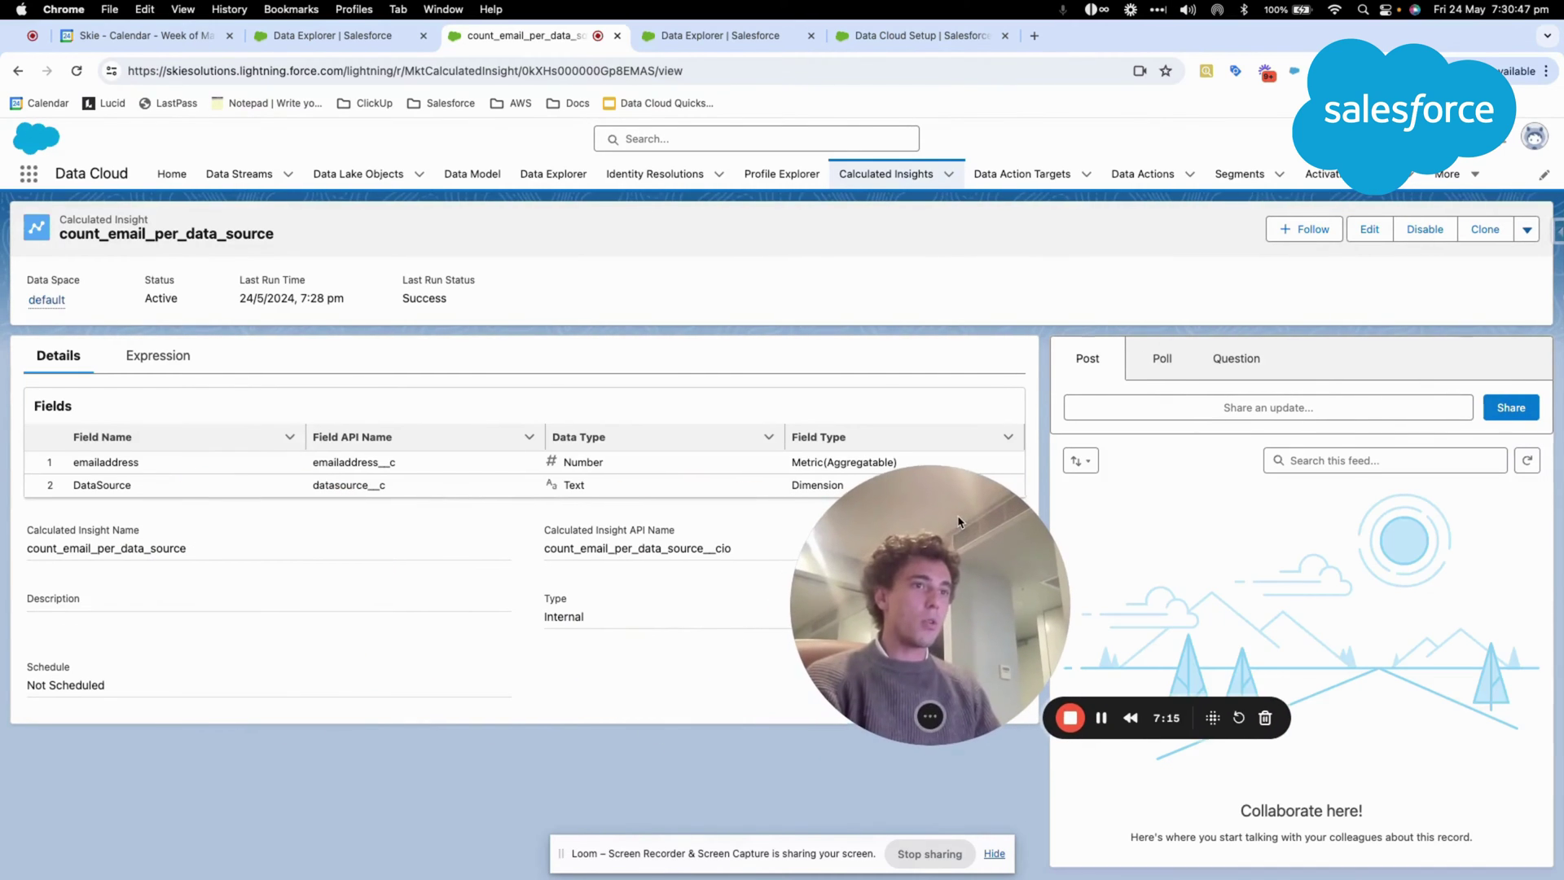
pyautogui.click(175, 359)
pyautogui.moveTo(413, 473); pyautogui.dragTo(2, 435)
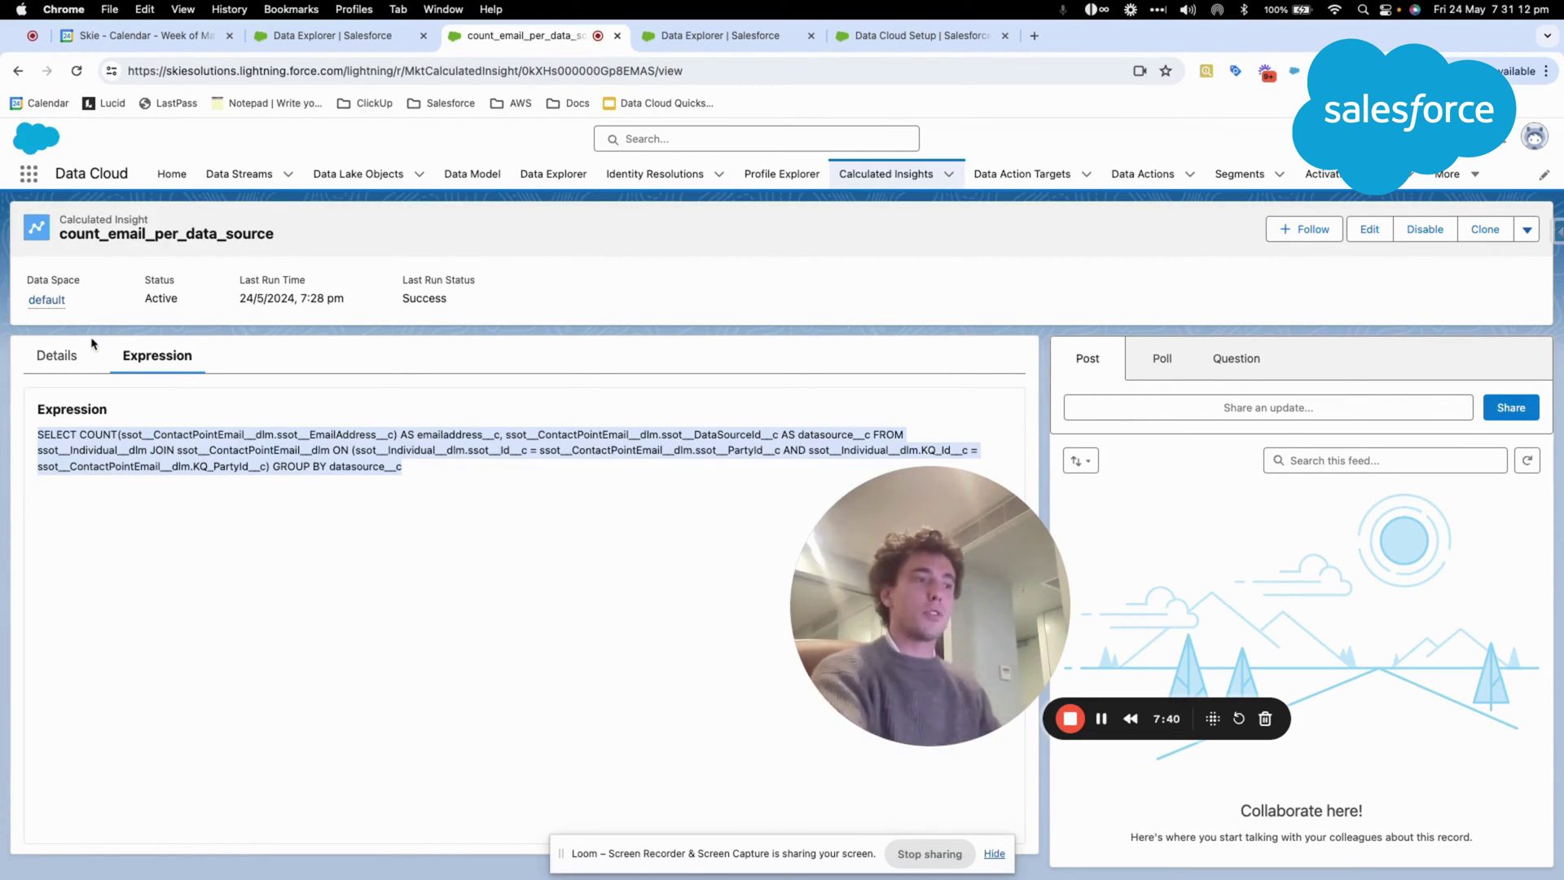
pyautogui.click(90, 342)
pyautogui.click(76, 355)
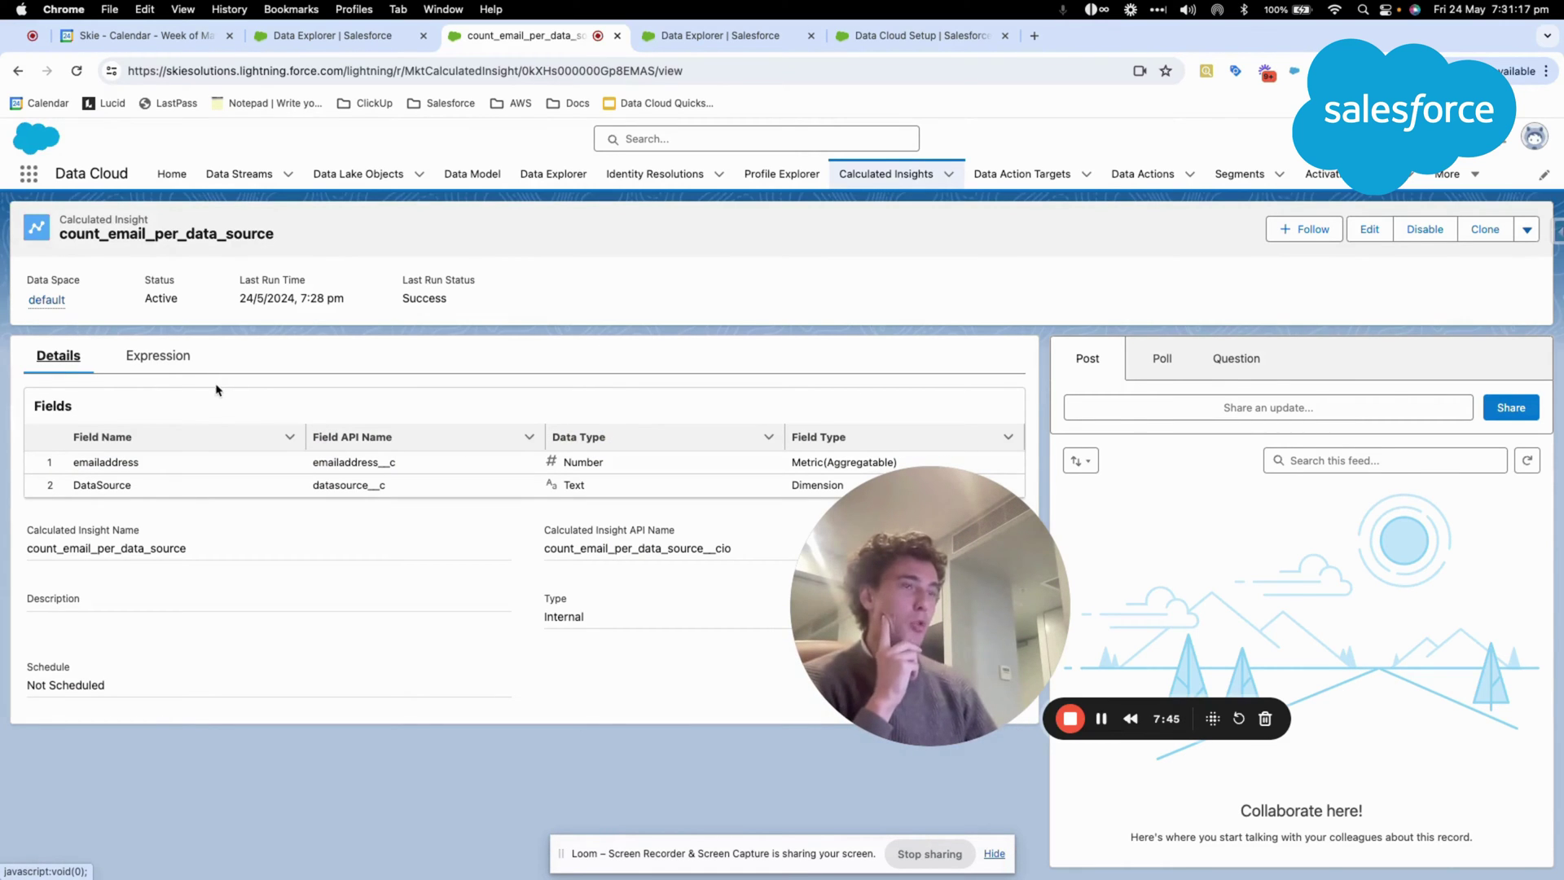
# - Load count_email_per_data_source in Data Explorer with object type Calculated Insights
pyautogui.click(550, 175)
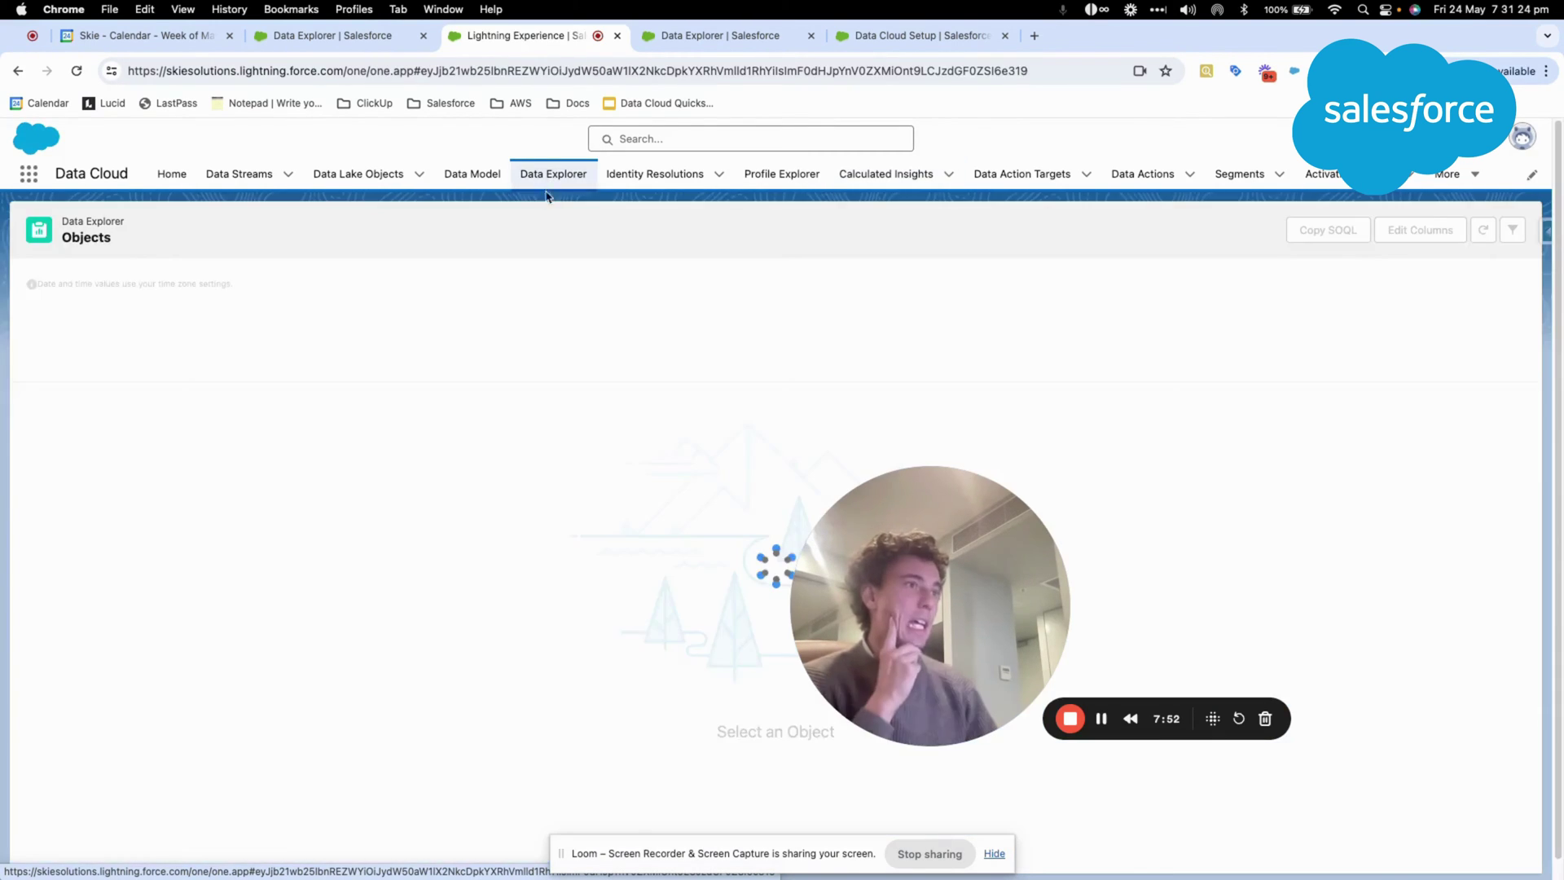
pyautogui.click(379, 295)
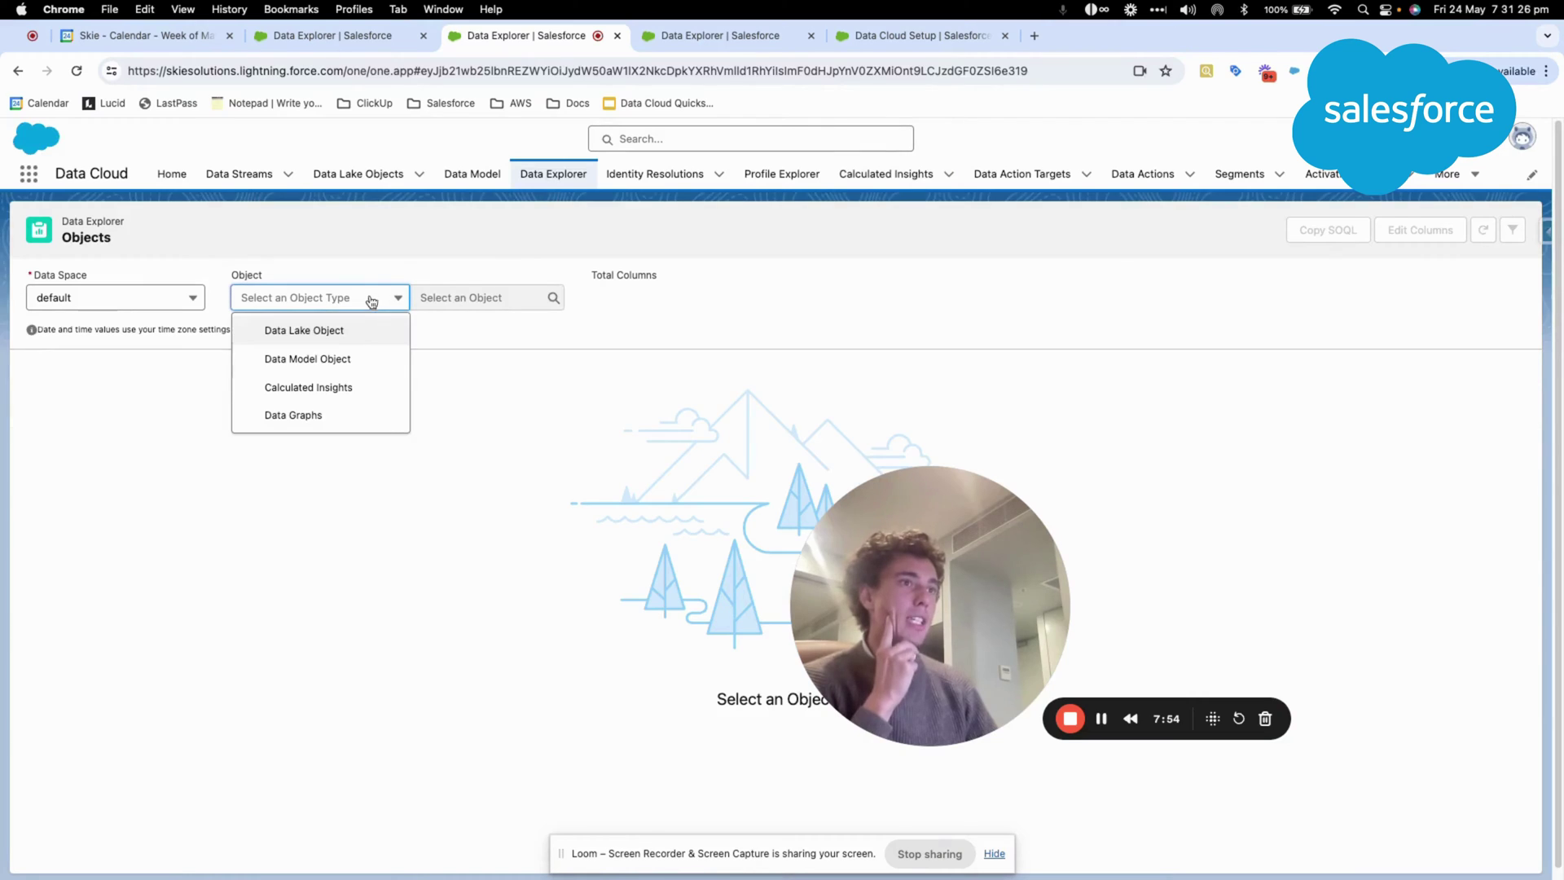
pyautogui.click(351, 393)
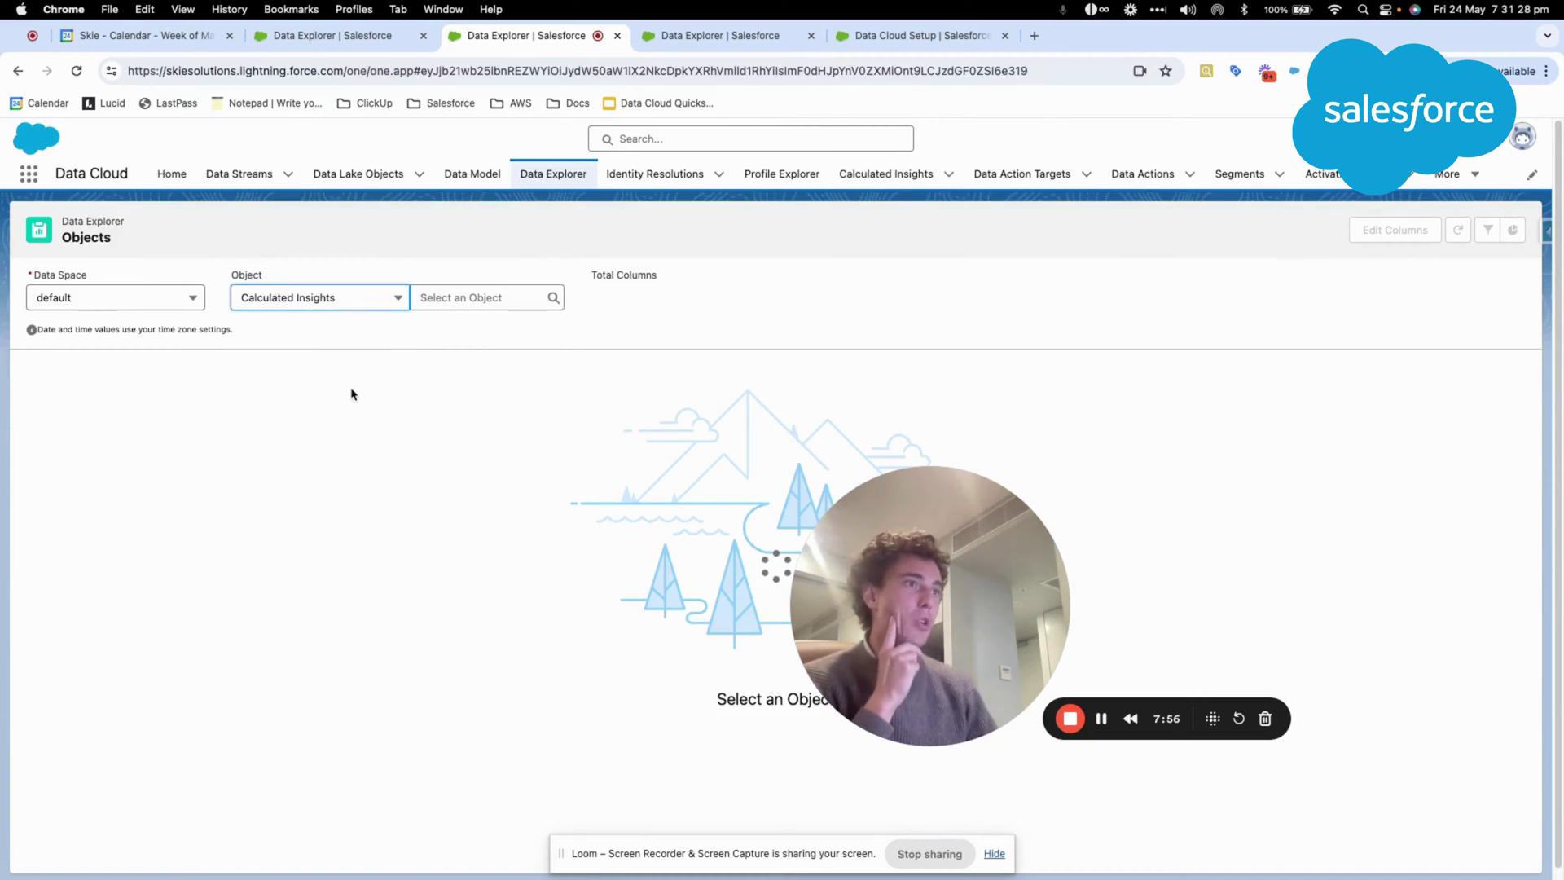
pyautogui.click(451, 299)
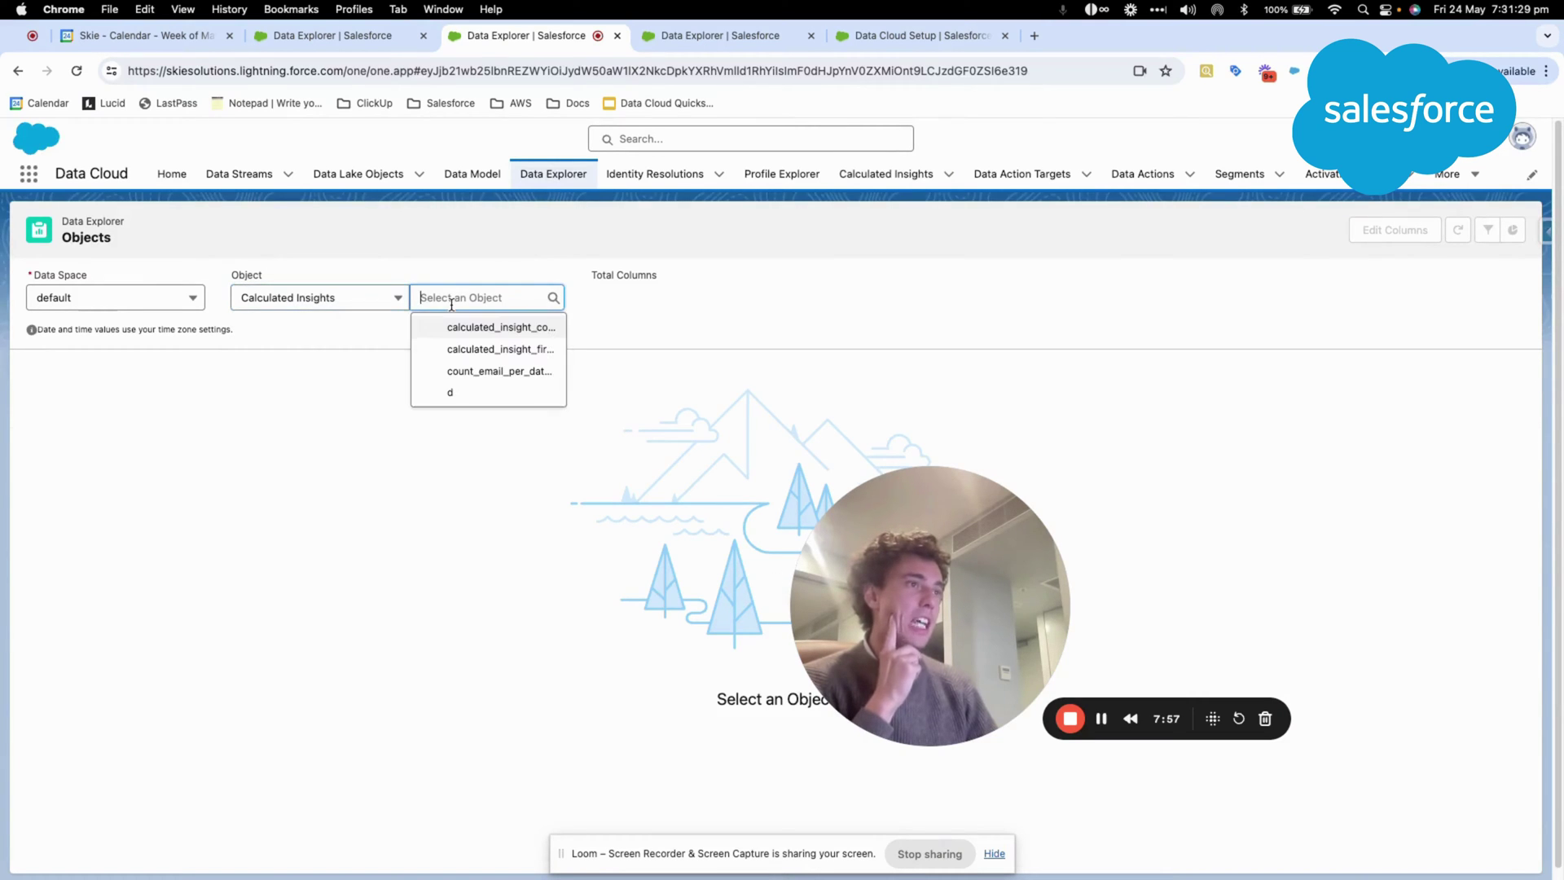
pyautogui.click(478, 372)
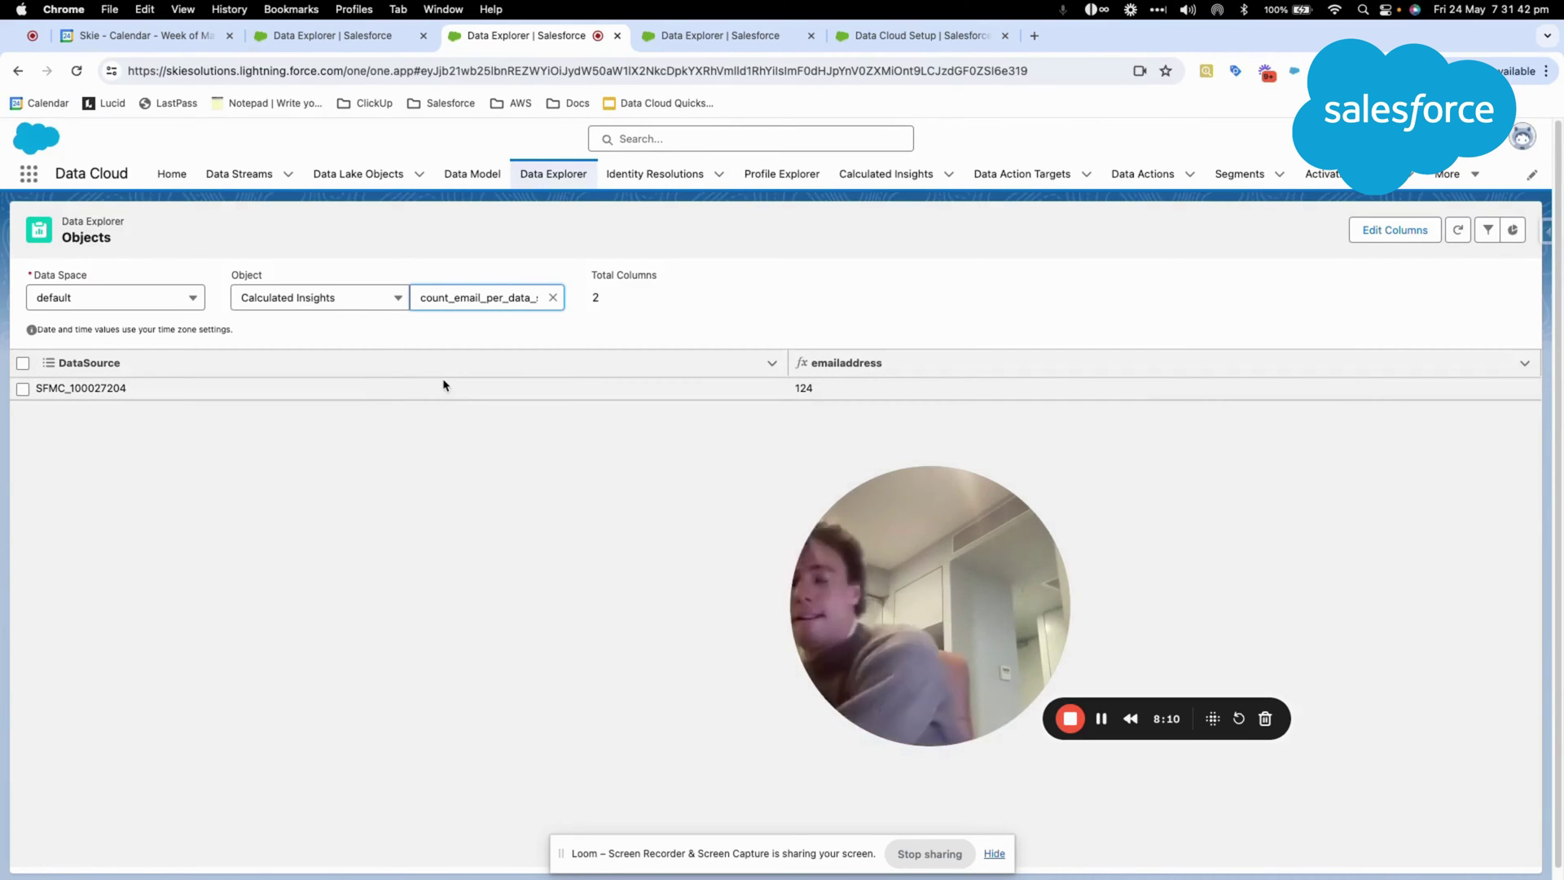
# - Inspect the result row: data source SFMC_100027204 with an emailaddress count of 124
pyautogui.click(99, 388)
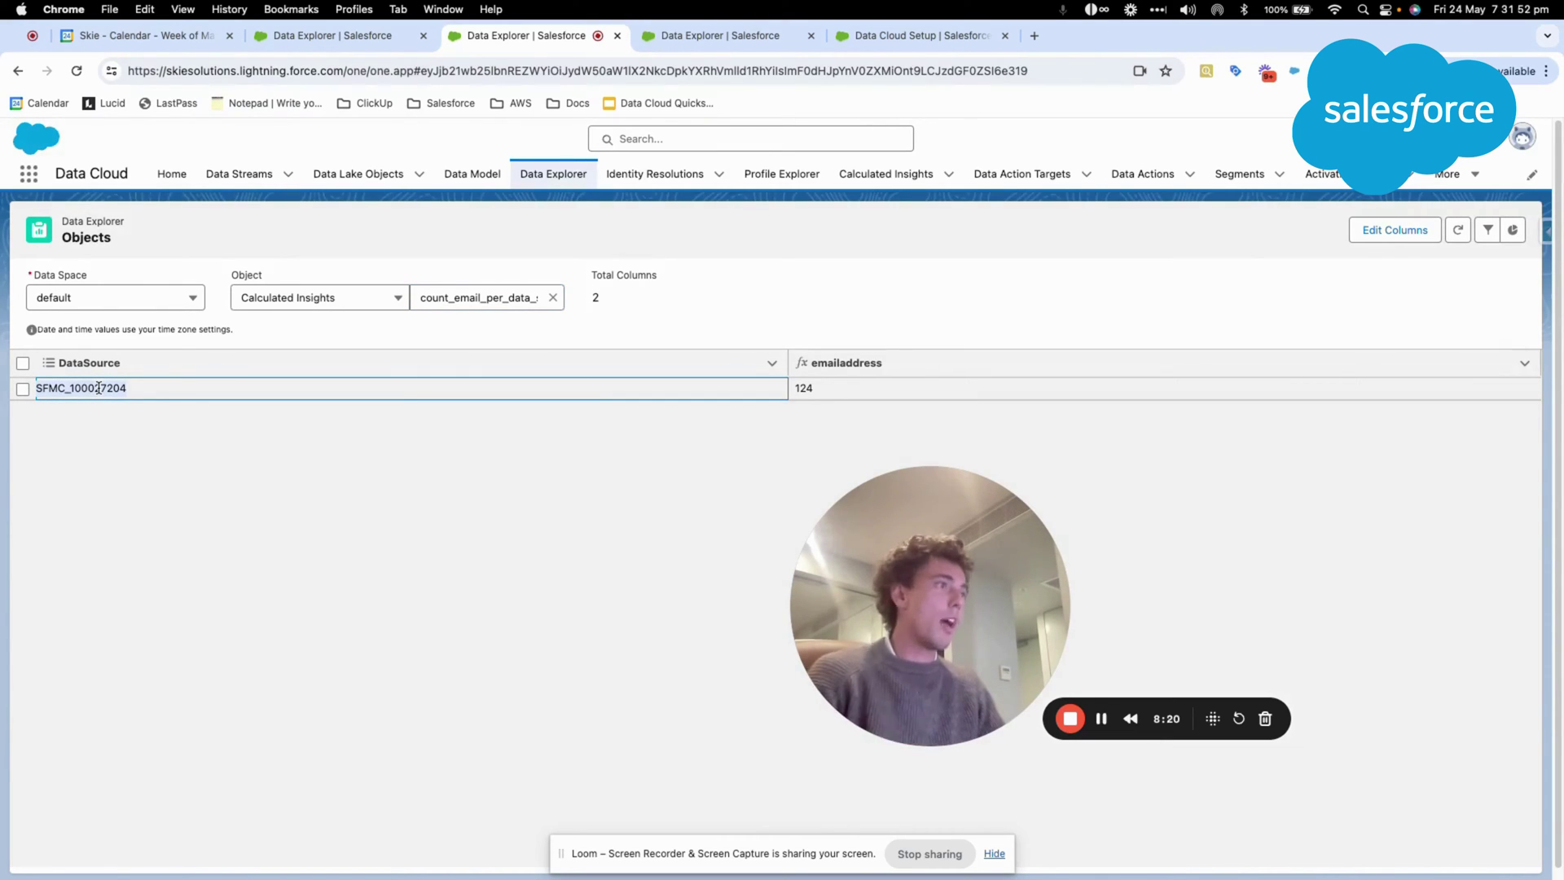
pyautogui.click(809, 390)
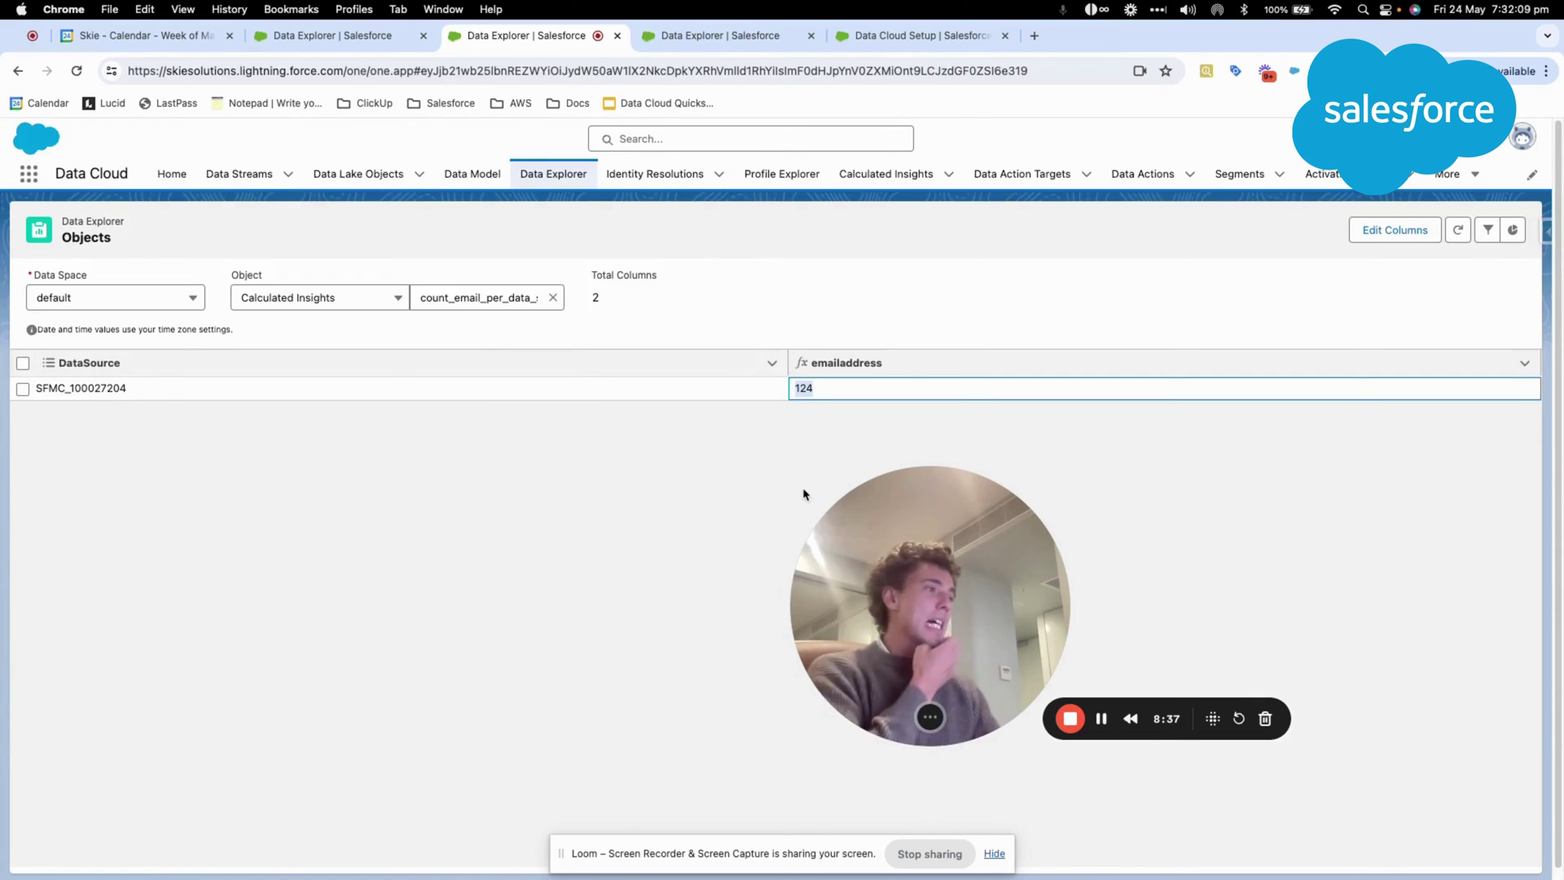
pyautogui.moveTo(875, 546); pyautogui.dragTo(276, 456)
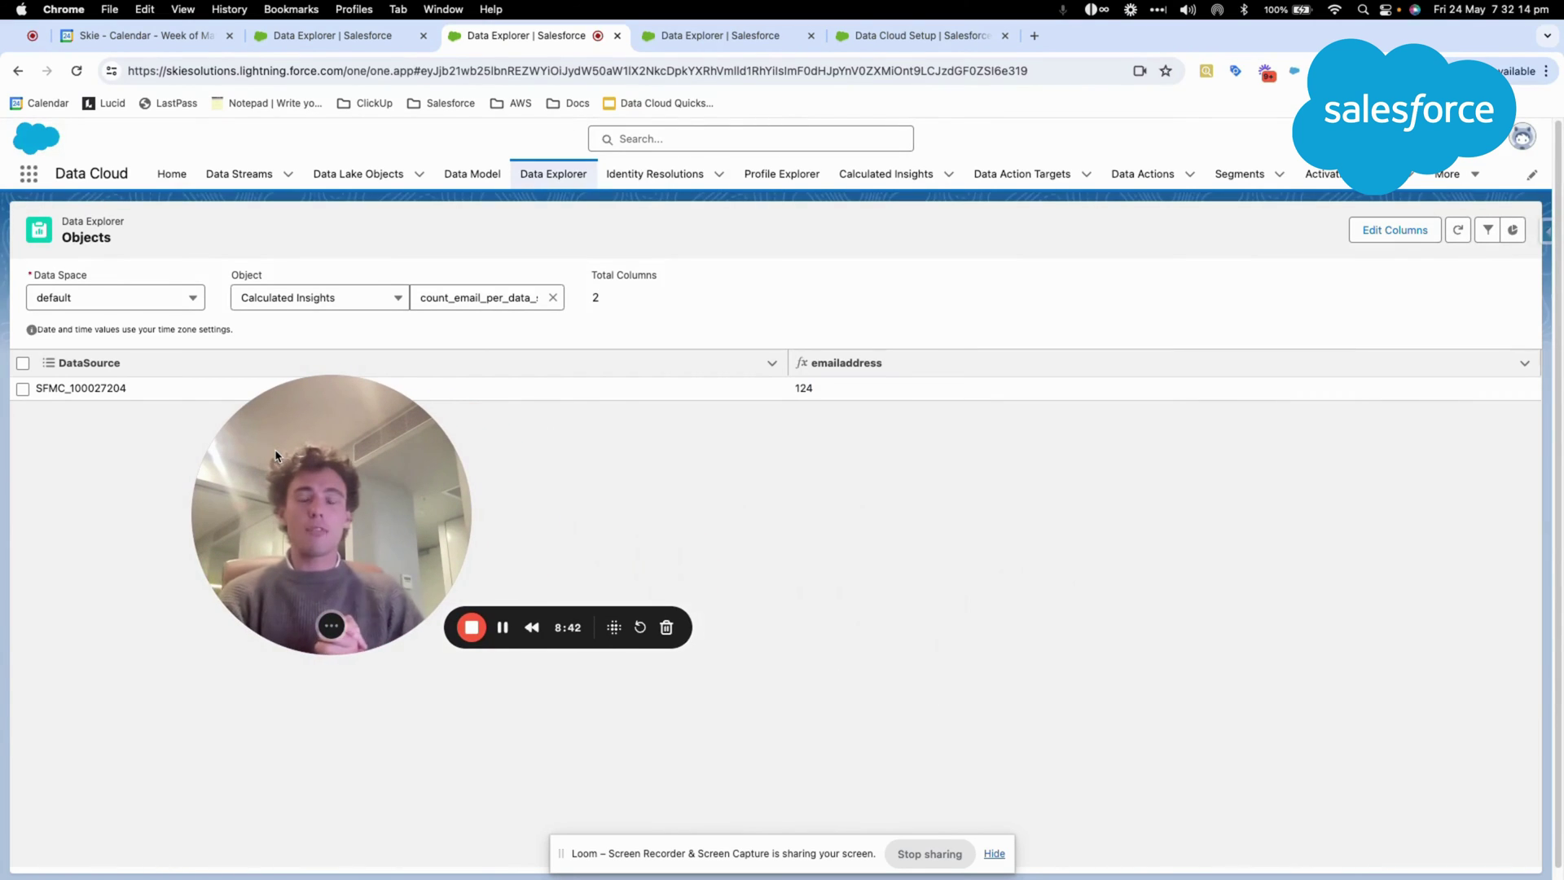